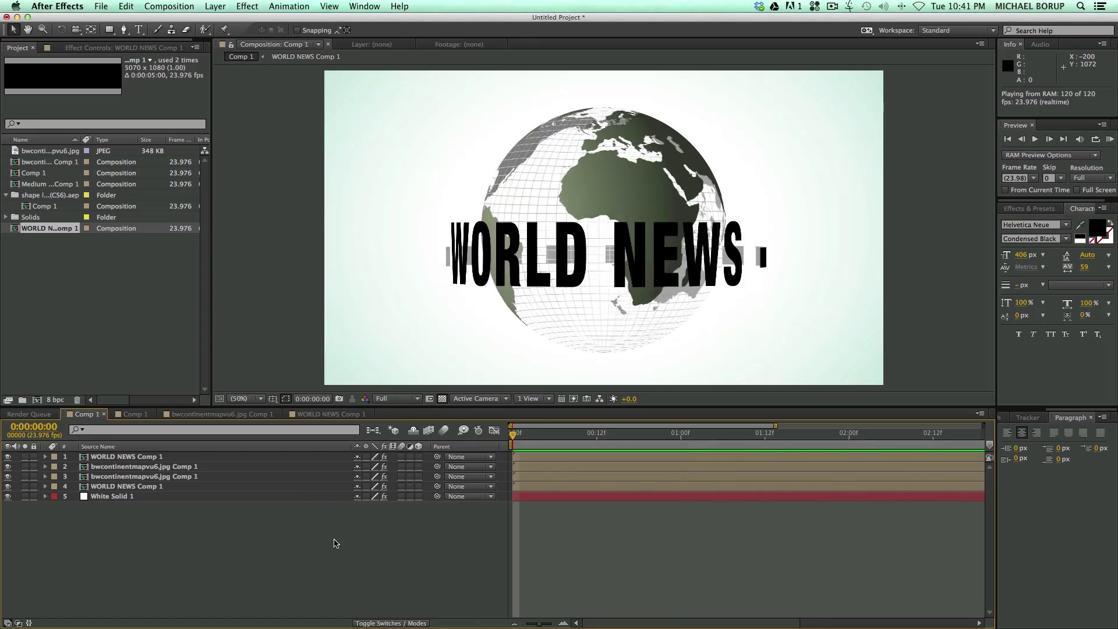
- Stop the preview and start a new 1920×1080, 5-second composition
key("space")
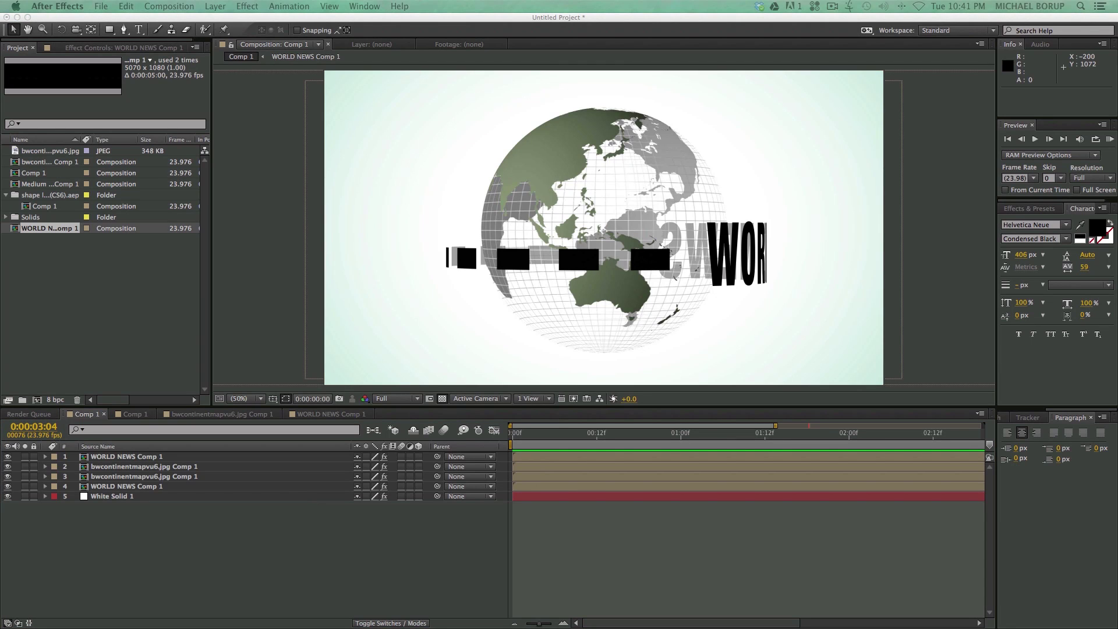
key("super+n")
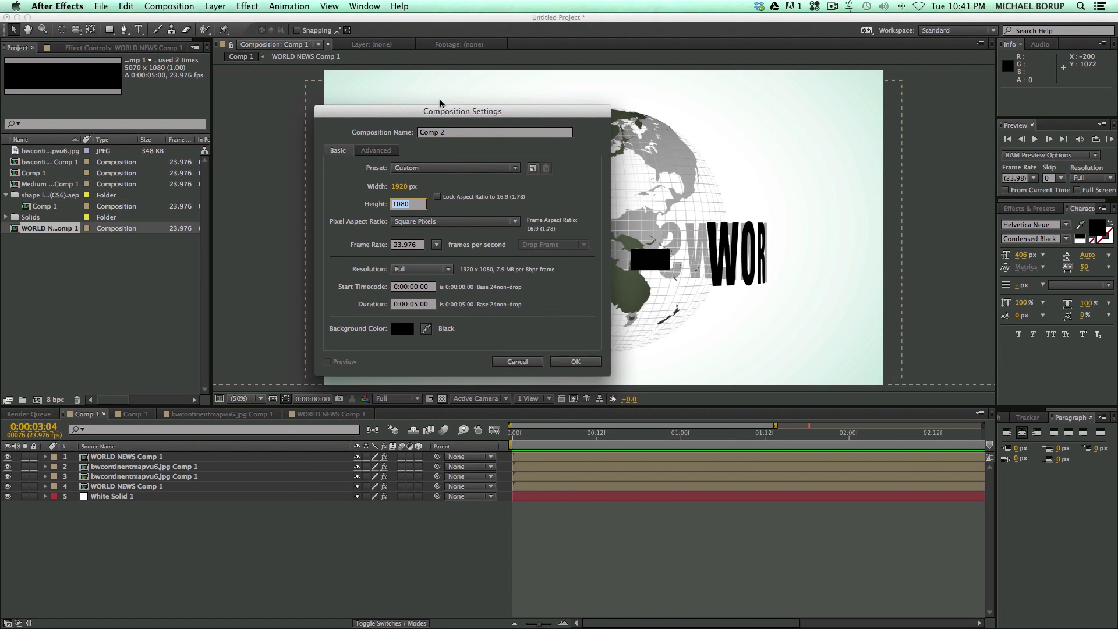
- Name the new composition 'Globe' and create it
double_click(453, 133)
left_click_drag(455, 136, 421, 135)
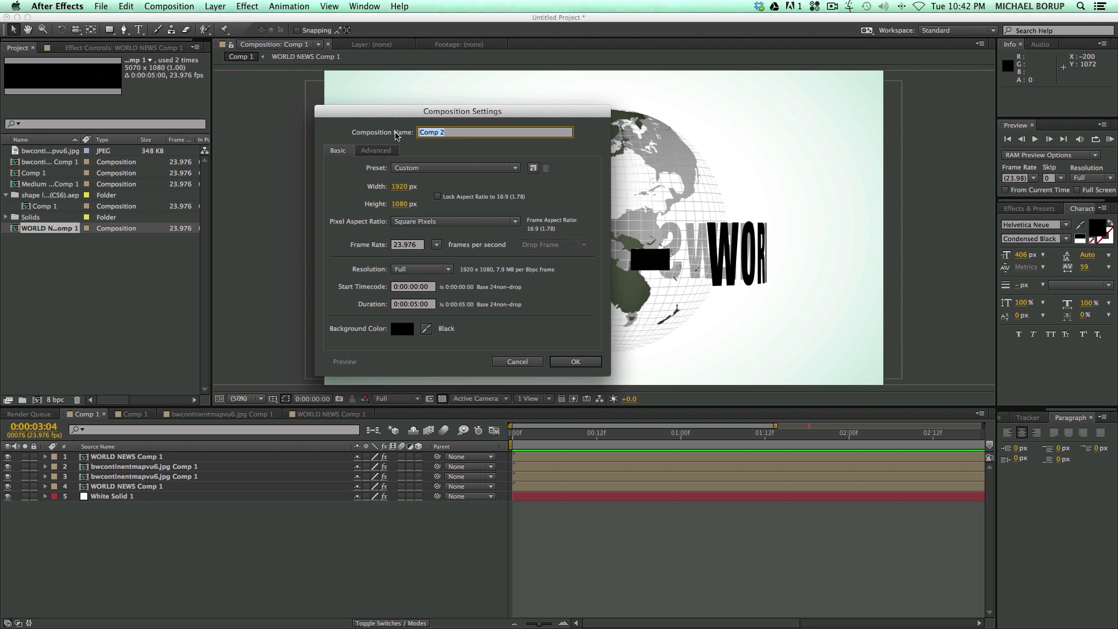
type("Globe")
key("Return")
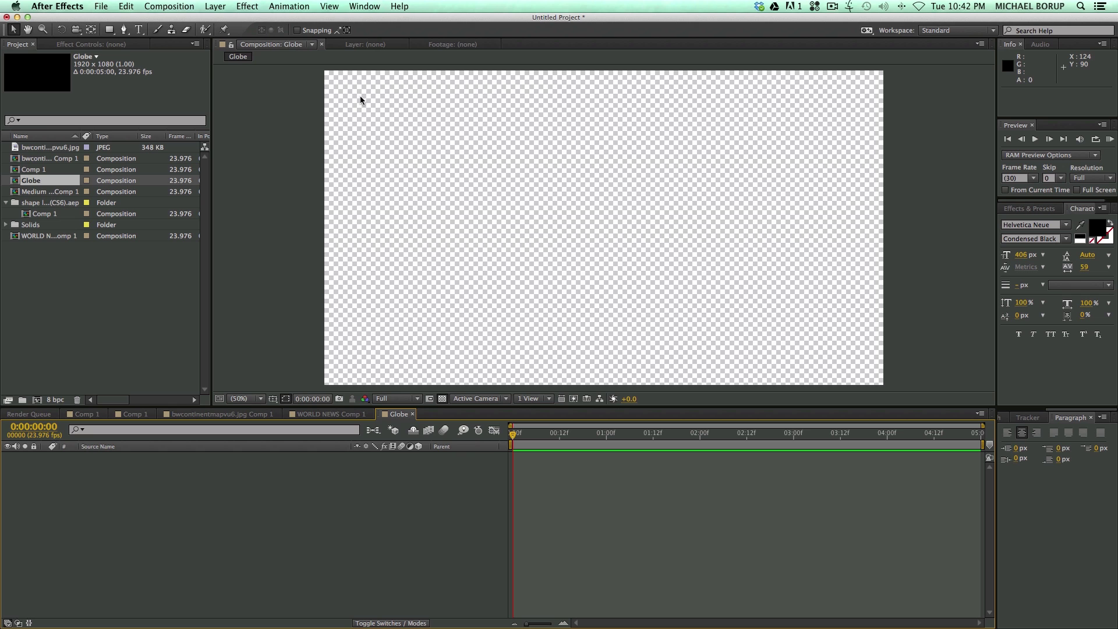
- Add a full-frame pure white solid layer to the Globe comp
key("super+y")
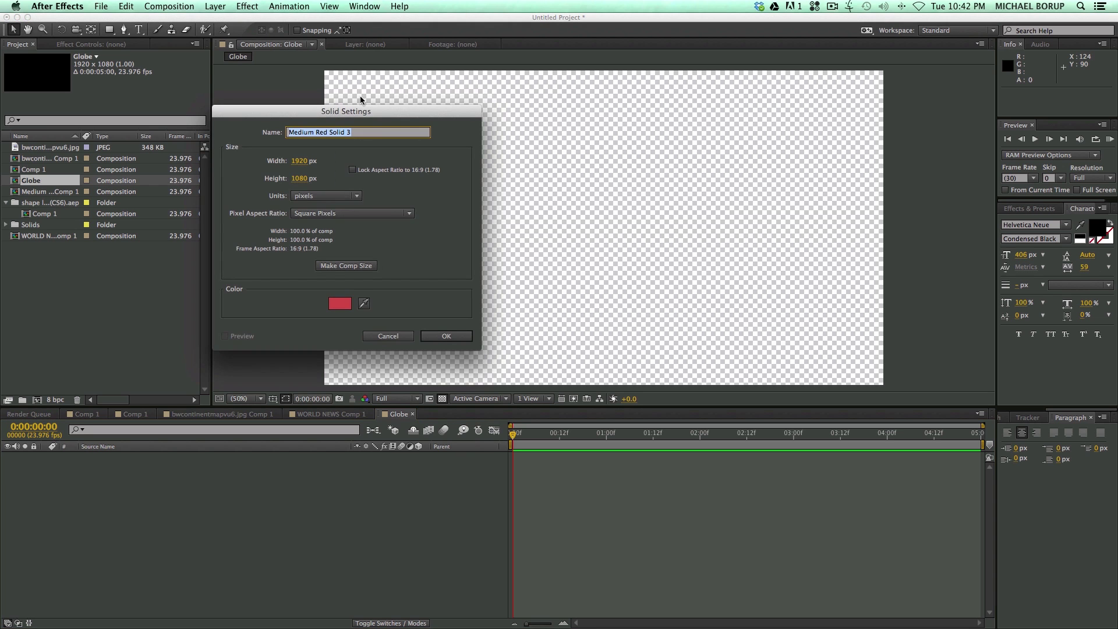
left_click(342, 307)
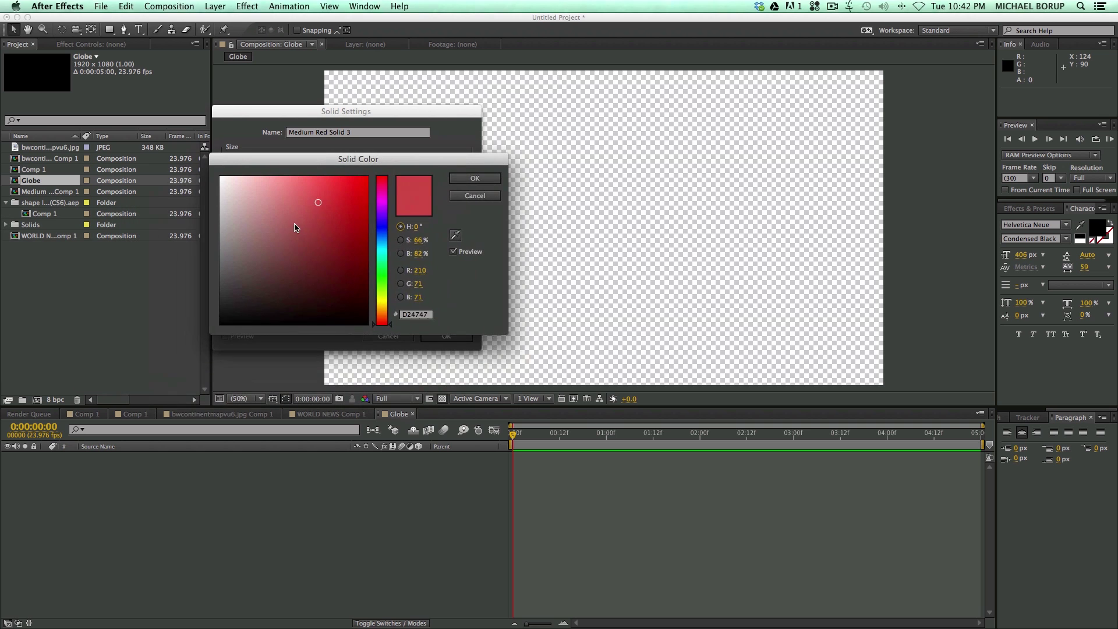
left_click_drag(294, 224, 195, 159)
left_click(485, 179)
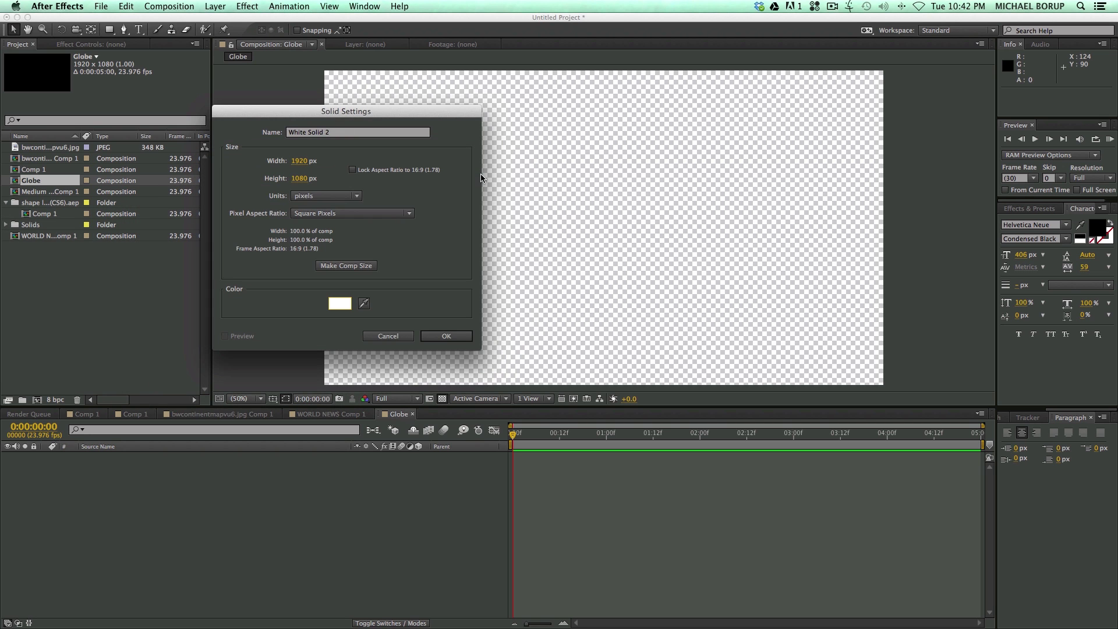
left_click(452, 336)
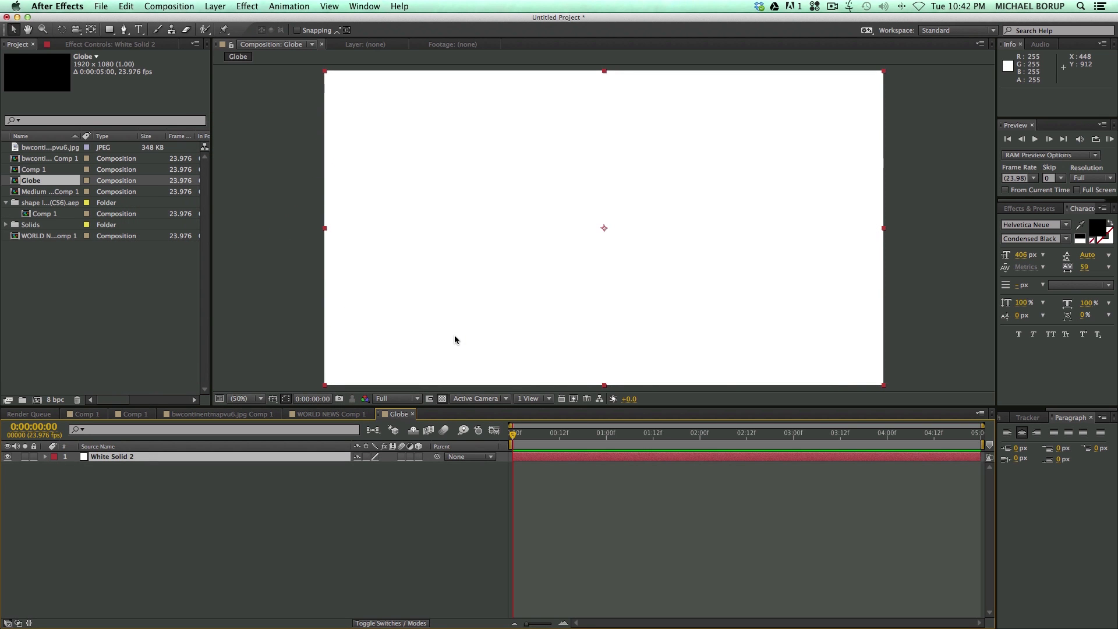
- Apply the Mikey's Vignette preset to the white solid and collapse its _ignore effects
left_click(1039, 208)
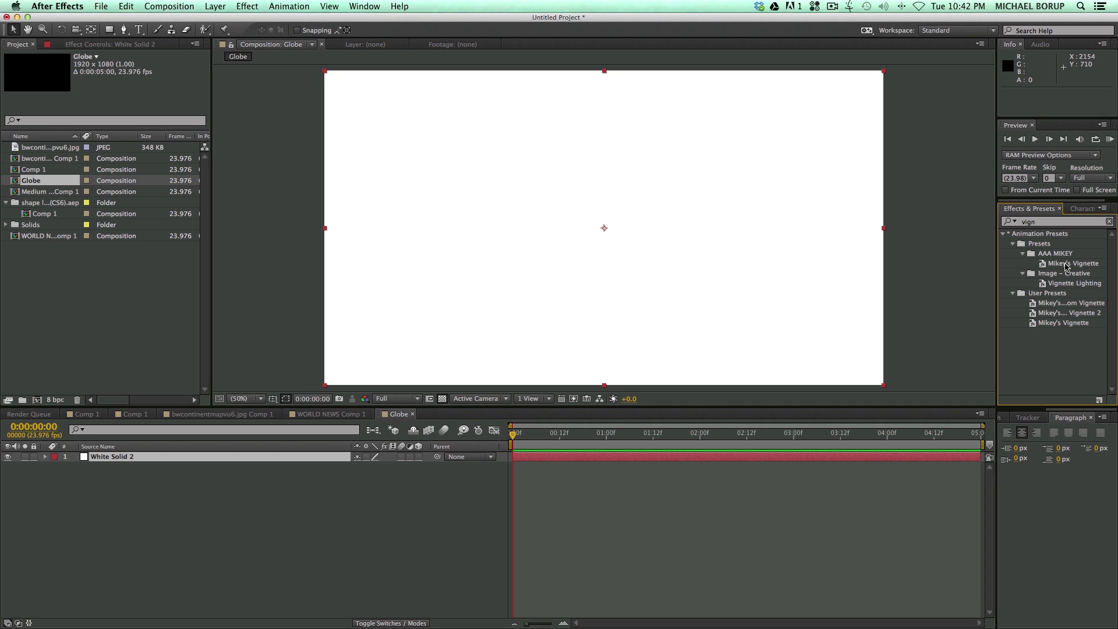
left_click_drag(1064, 265, 591, 263)
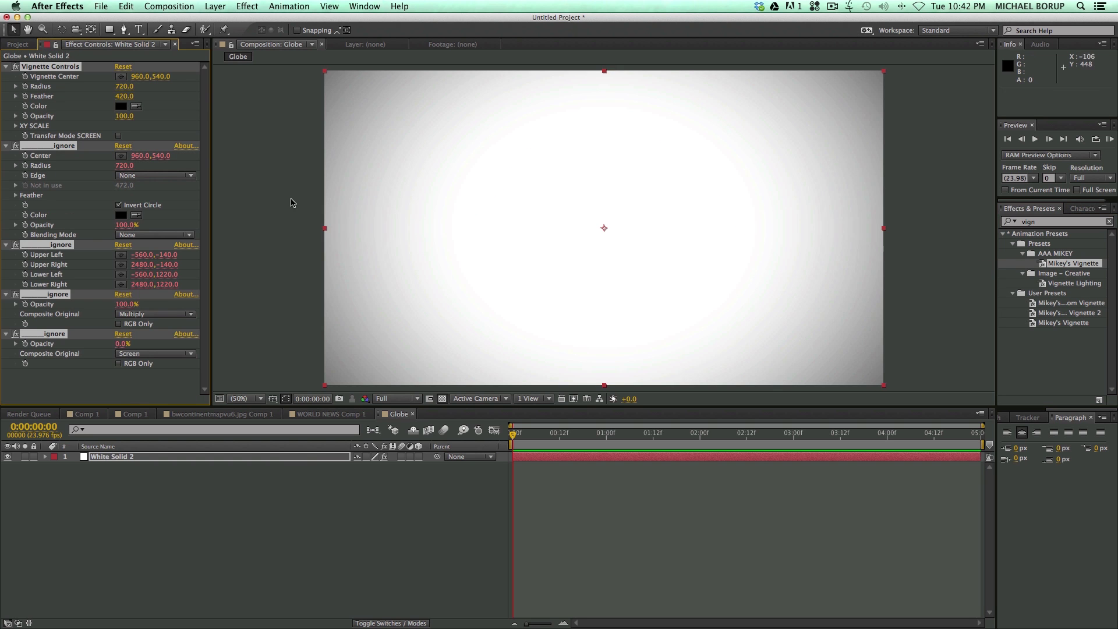
key("F2")
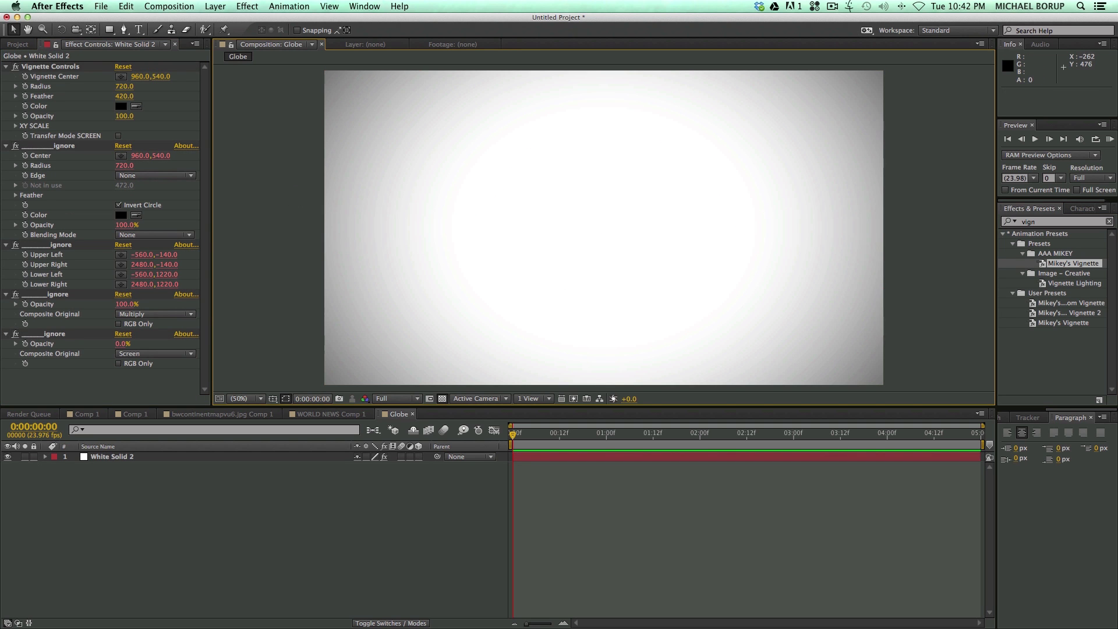
left_click(6, 146)
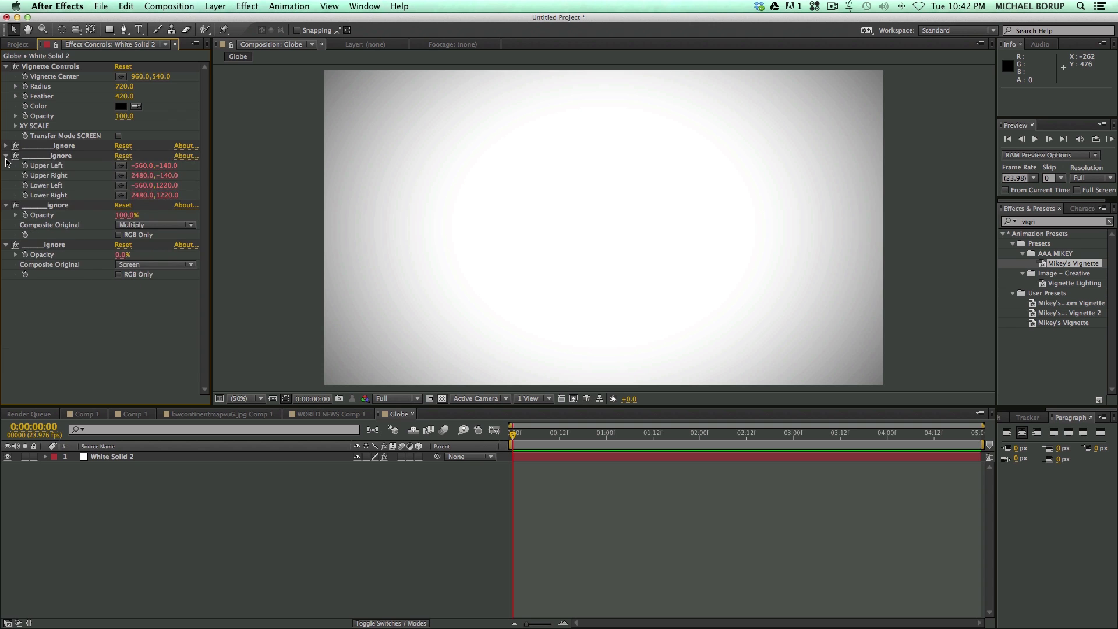
left_click(6, 155)
left_click(6, 165)
left_click(5, 176)
- Set the Vignette Color to grey-green 5A684E
left_click(121, 107)
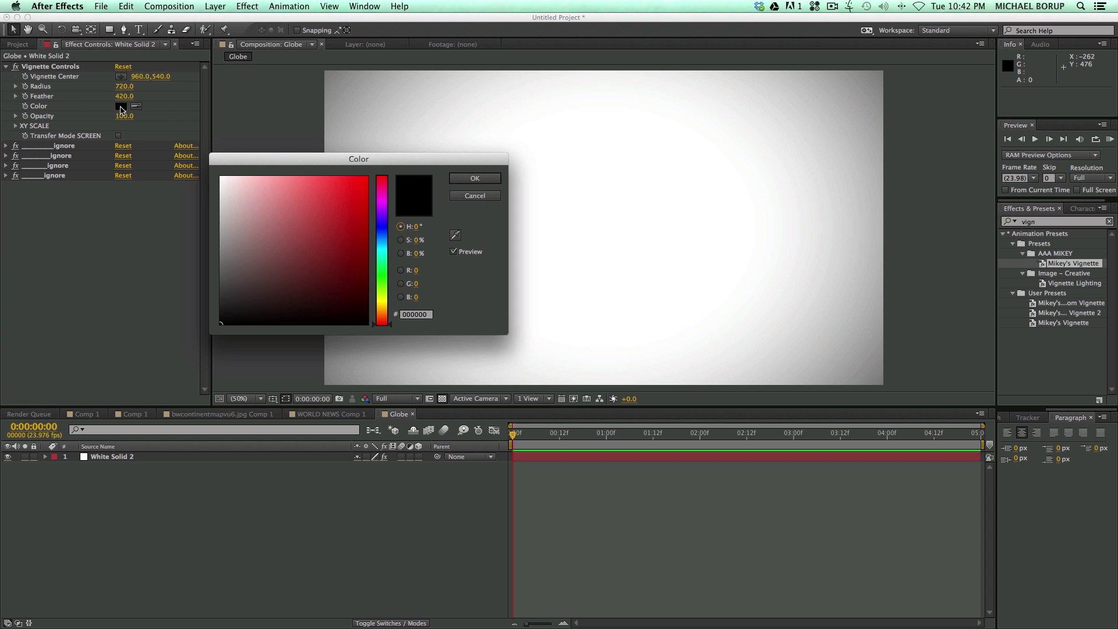
left_click(382, 285)
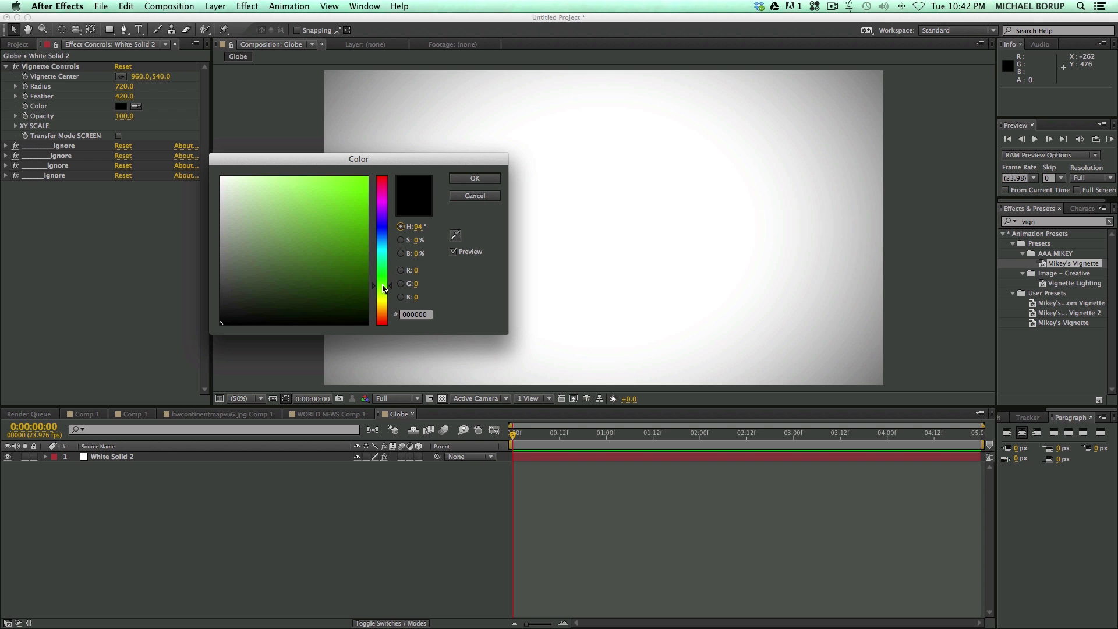
left_click(256, 264)
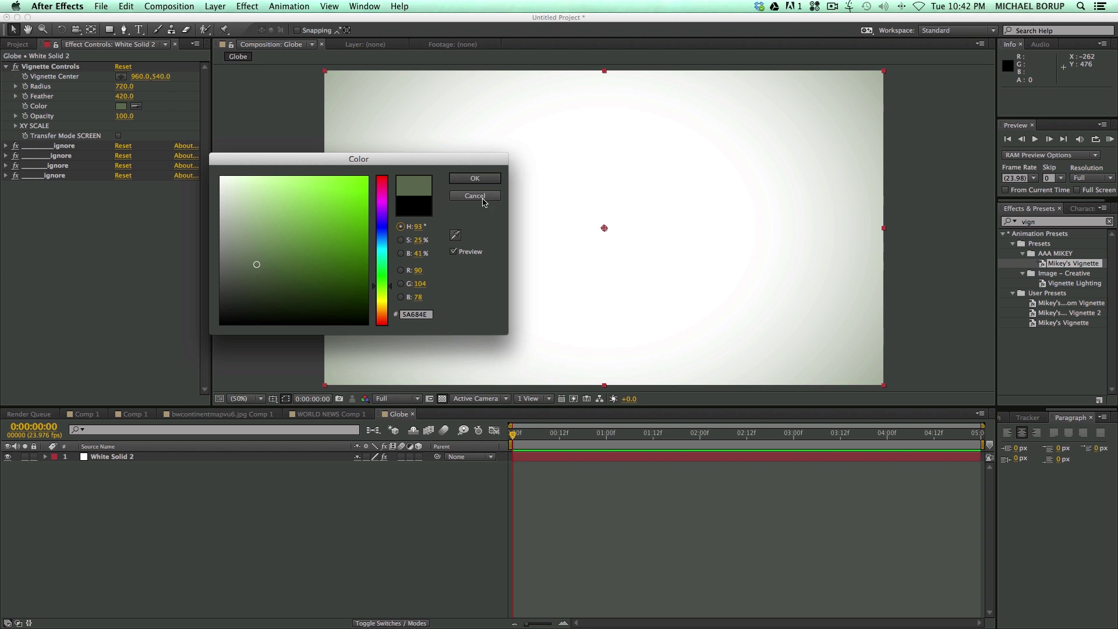
left_click(475, 178)
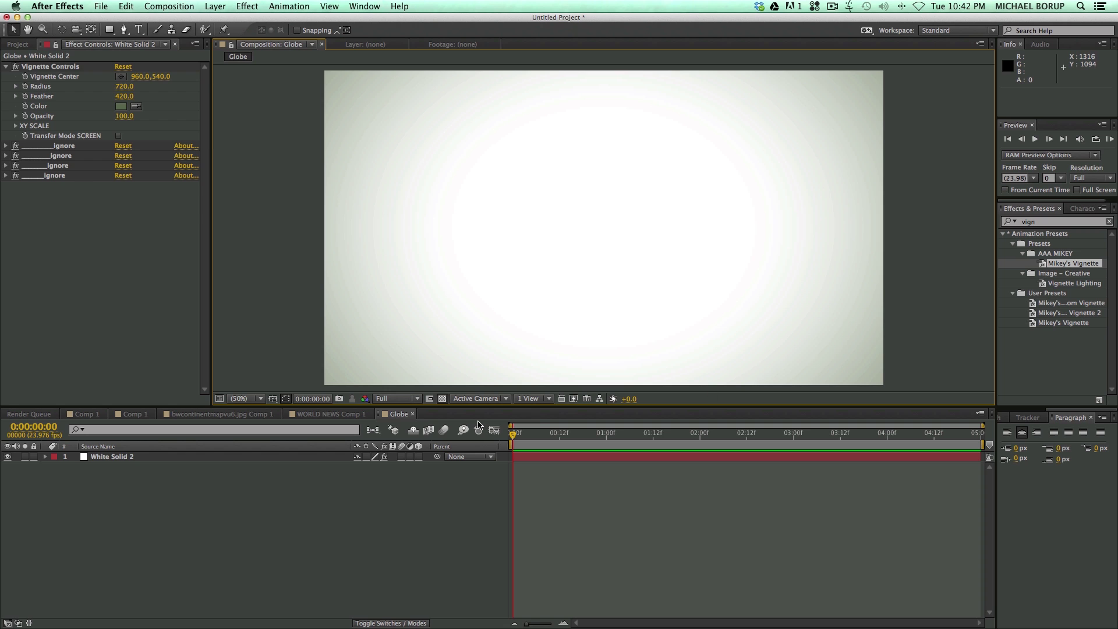
- Create a new composition from the bwcontinentmapvu6.jpg world map image
key("super+0")
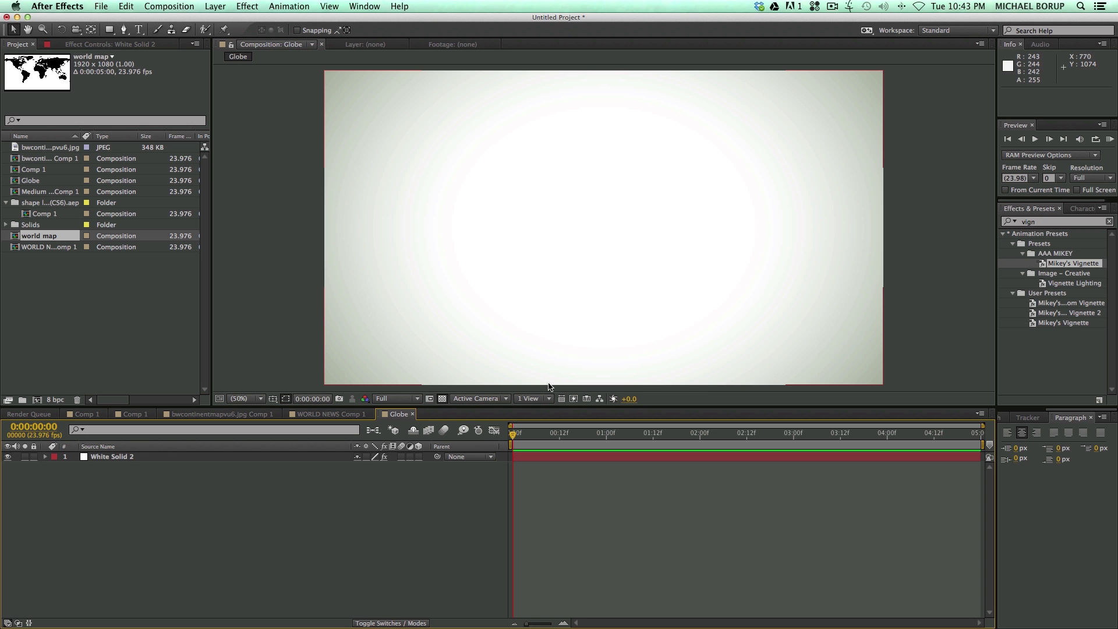
left_click(36, 149)
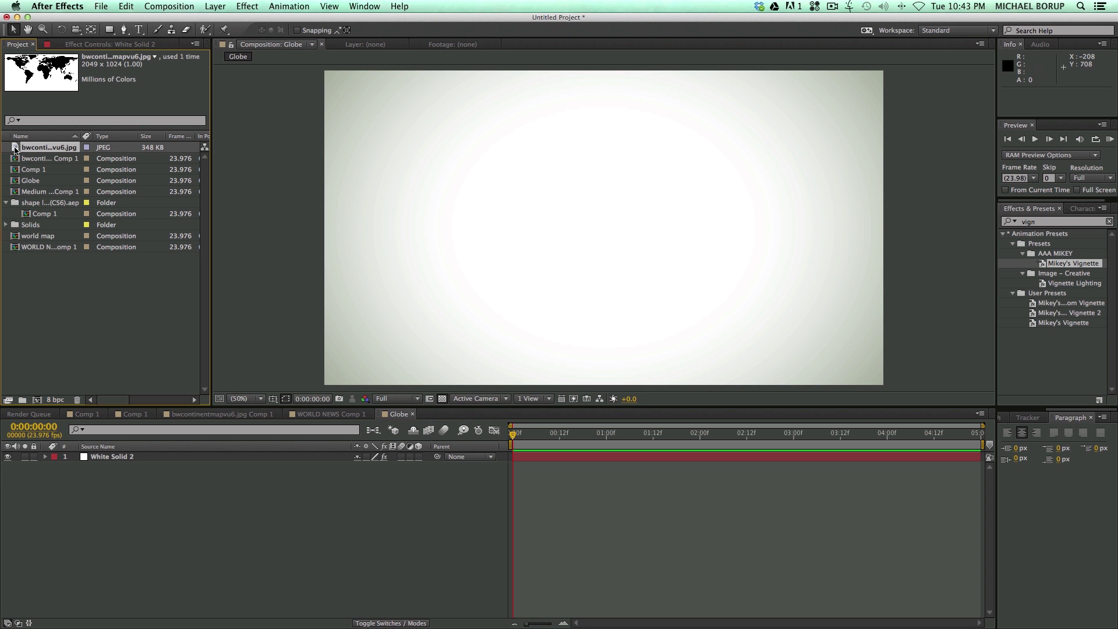
double_click(14, 149)
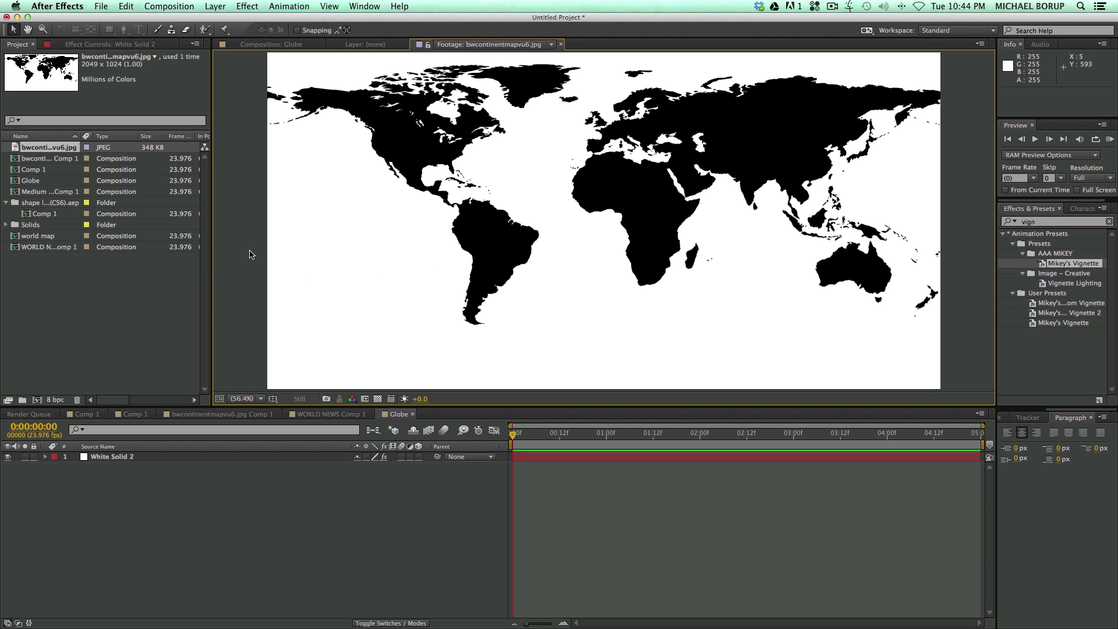
left_click(45, 149)
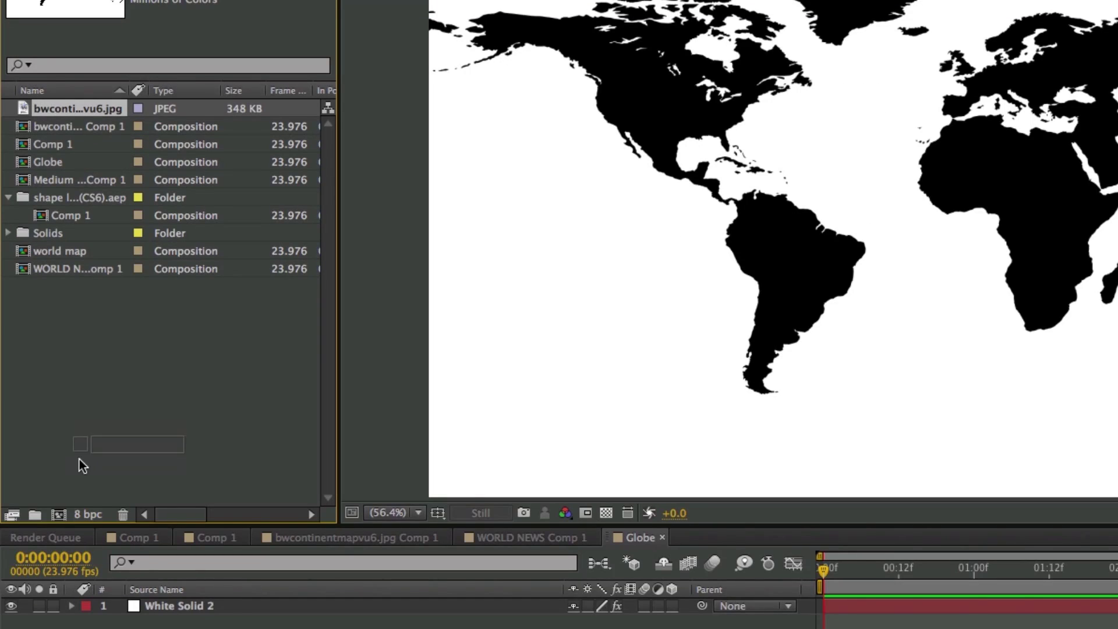
left_click(59, 515)
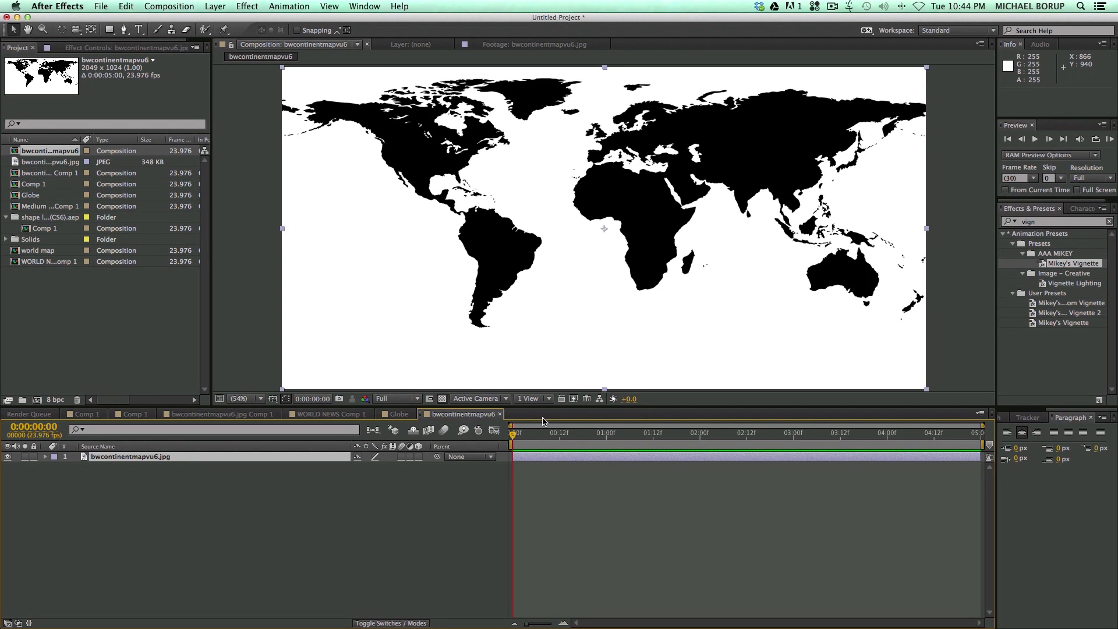
- Rename the map composition to 'World Map Globe'
left_click(41, 152)
key("Return")
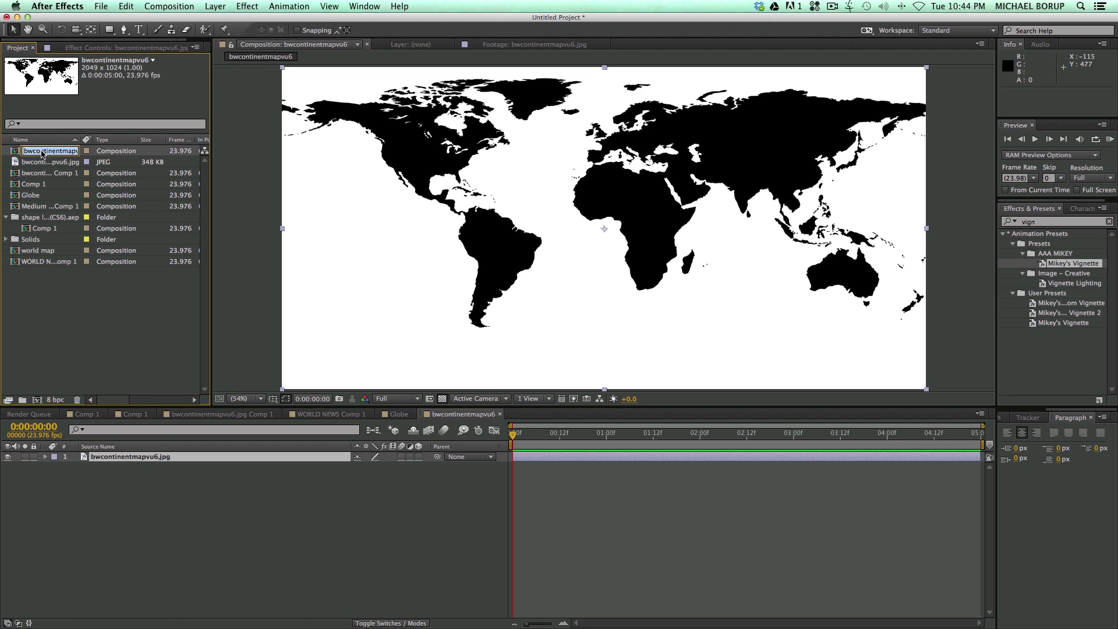
type("World Map Globe")
key("Return")
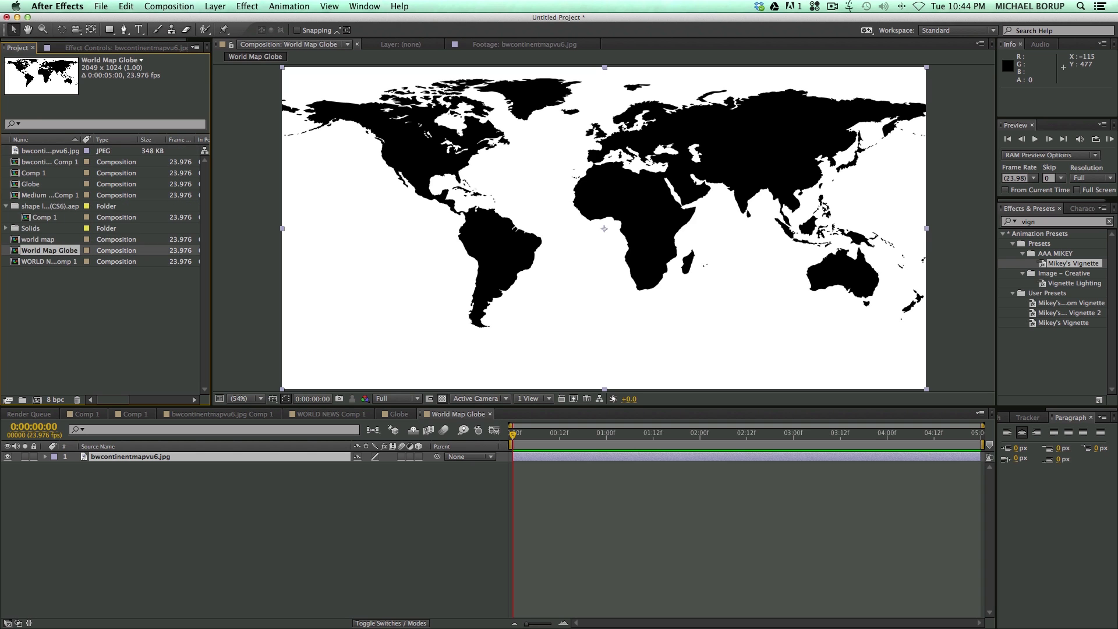
- Place World Map Globe into the Globe comp above the white solid, then delete that attempt
left_click(82, 311)
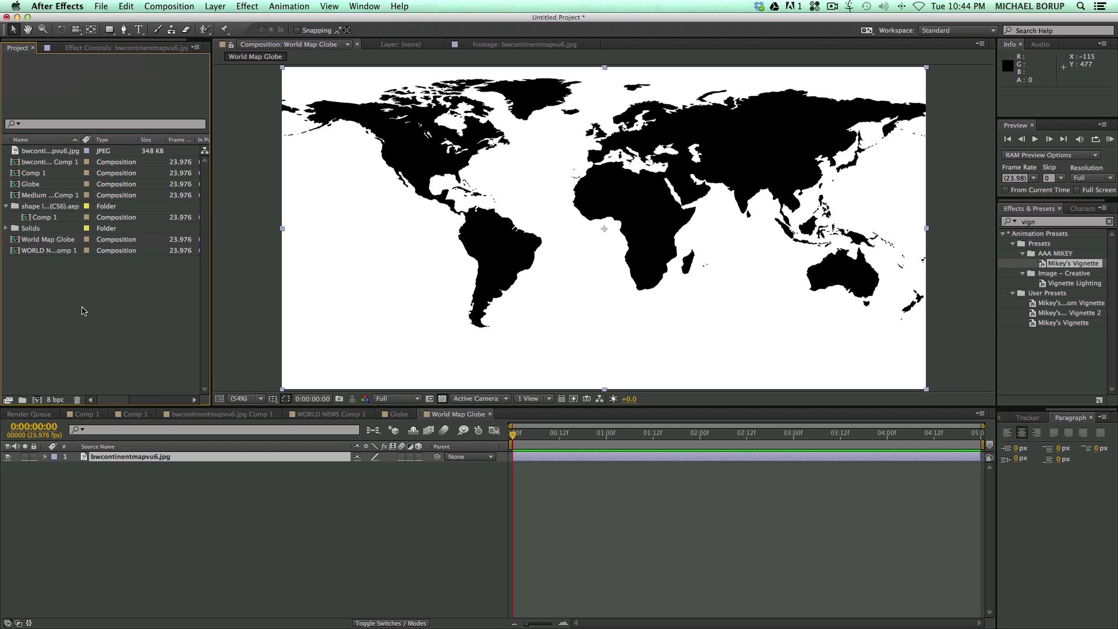
left_click(399, 414)
left_click(38, 237)
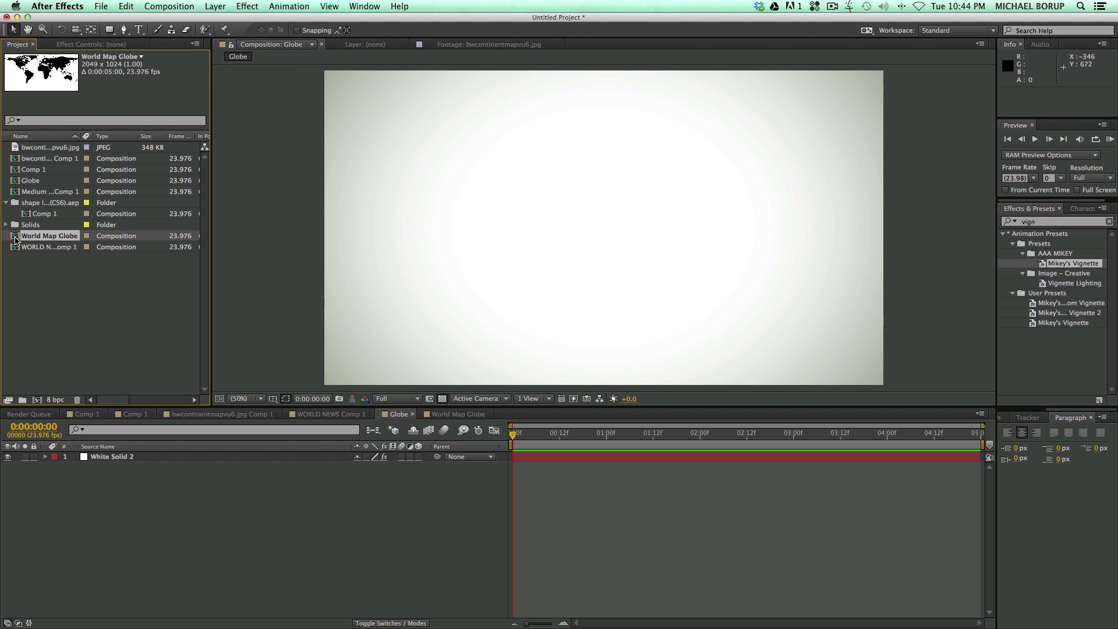
left_click_drag(16, 238, 544, 480)
left_click_drag(155, 471, 152, 451)
left_click(547, 461)
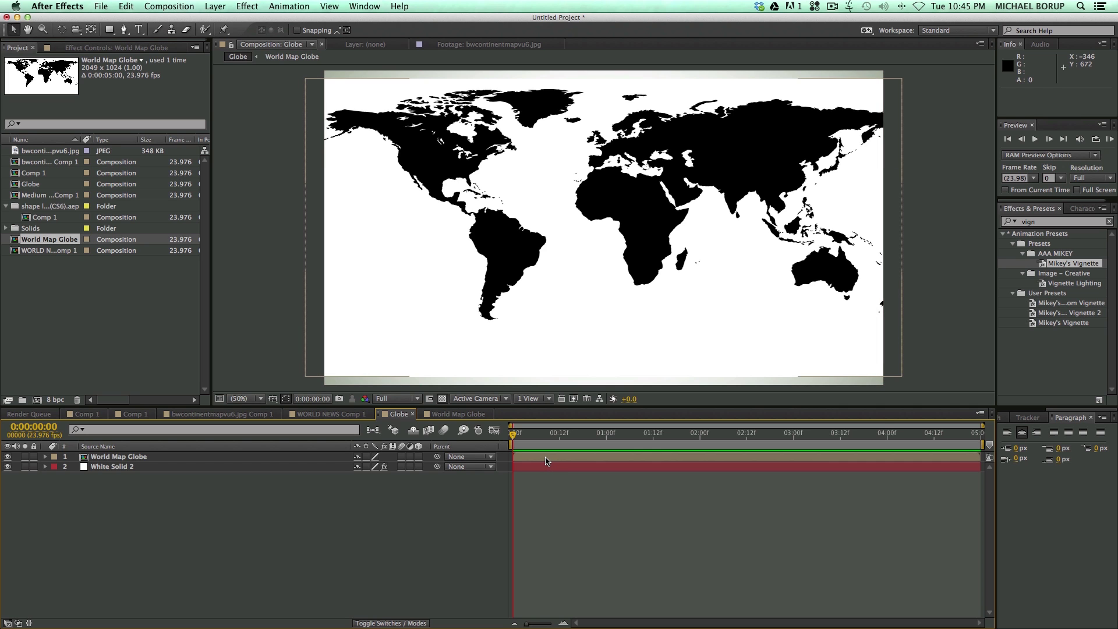
left_click(547, 460)
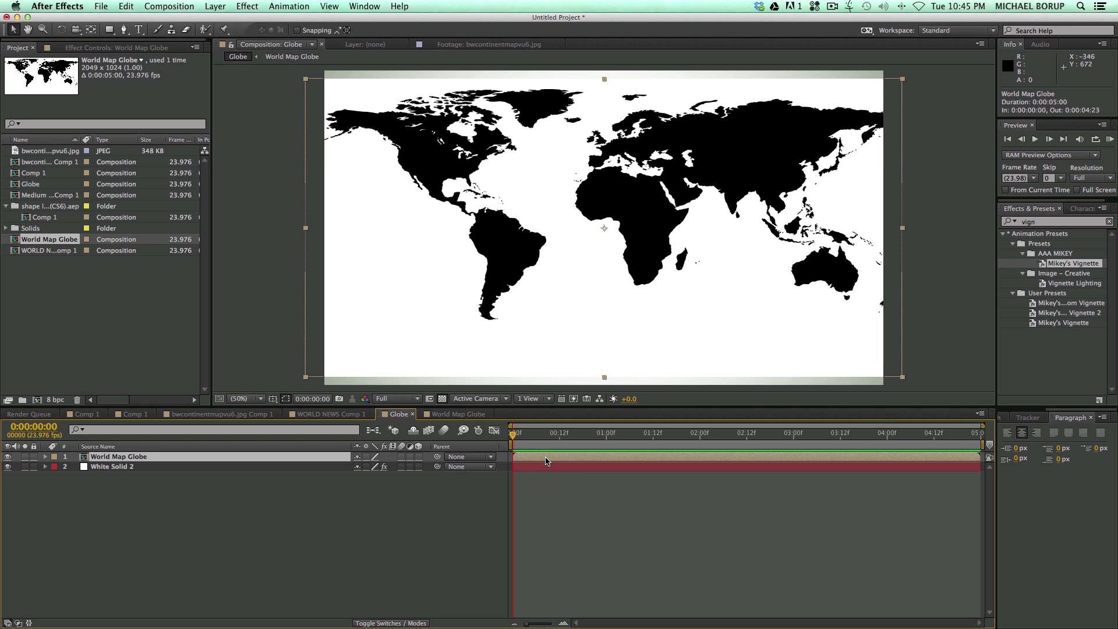
key("Delete")
- Re-add World Map Globe to the Globe timeline and select its layer
left_click_drag(20, 239, 579, 220)
left_click_drag(486, 161, 510, 158)
key("ctrl+z")
left_click(527, 461)
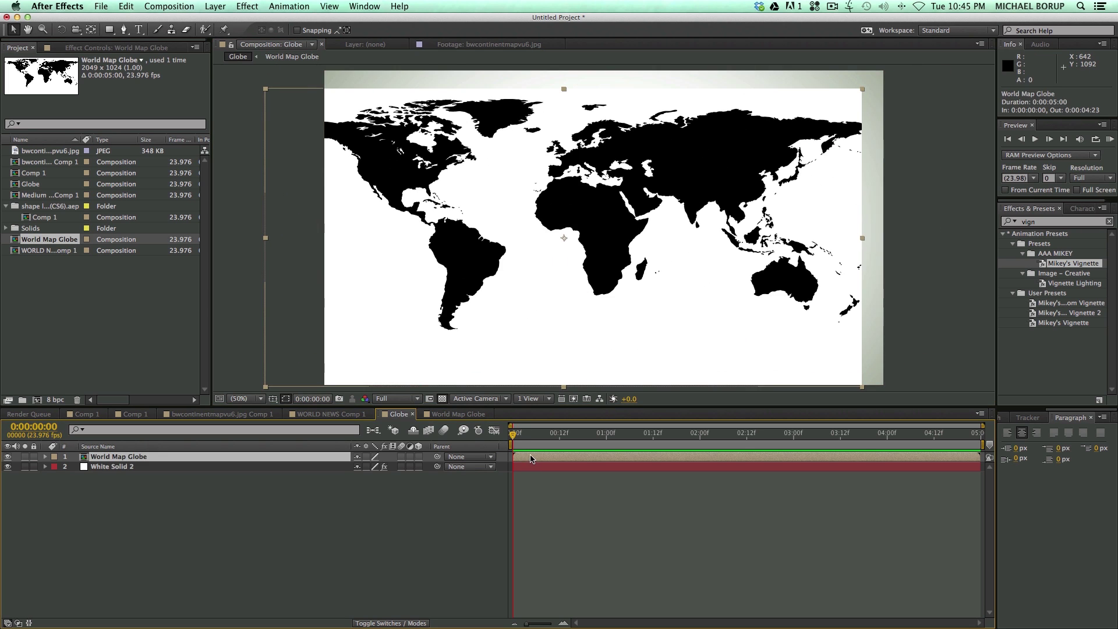
key("Delete")
left_click_drag(14, 239, 513, 456)
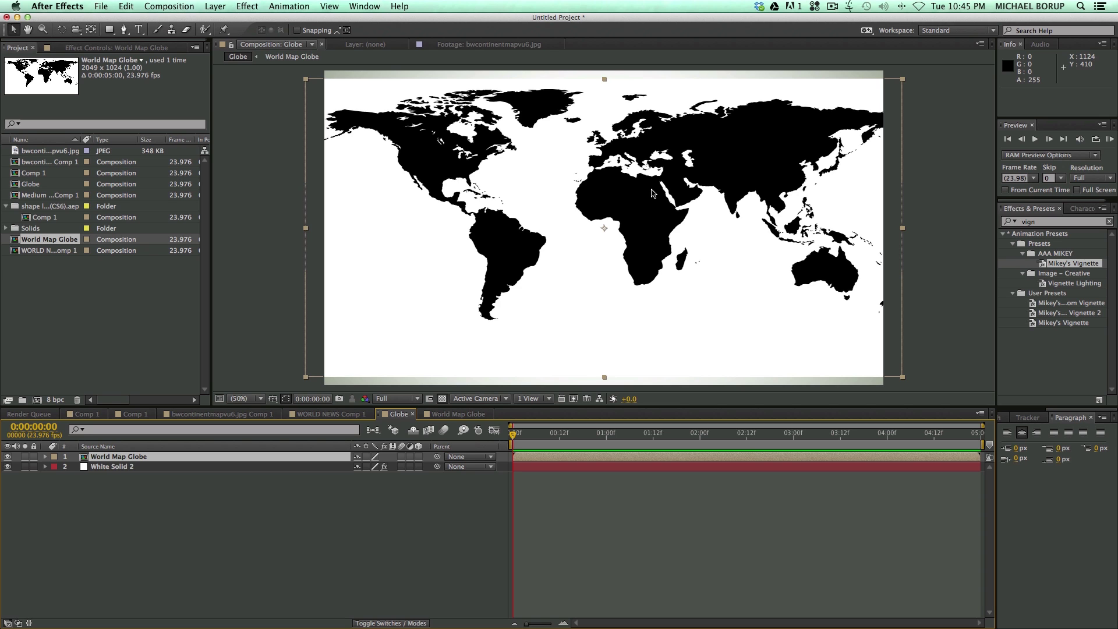
key("F2")
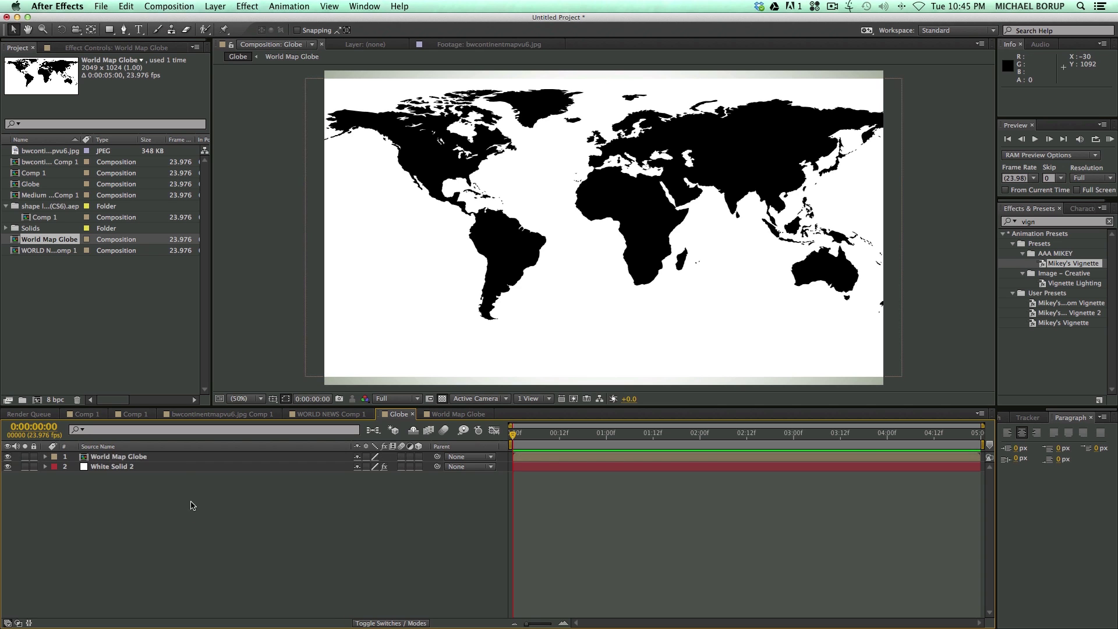
left_click(182, 458)
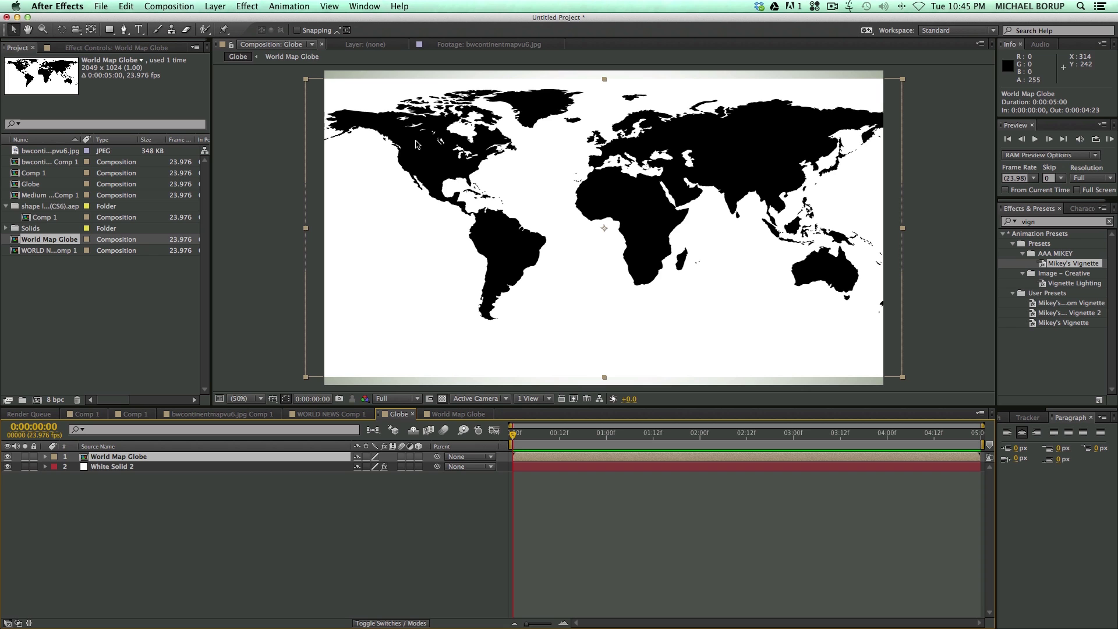
- Open the World Map Globe precomp and apply Extract to key out the map's white
double_click(536, 459)
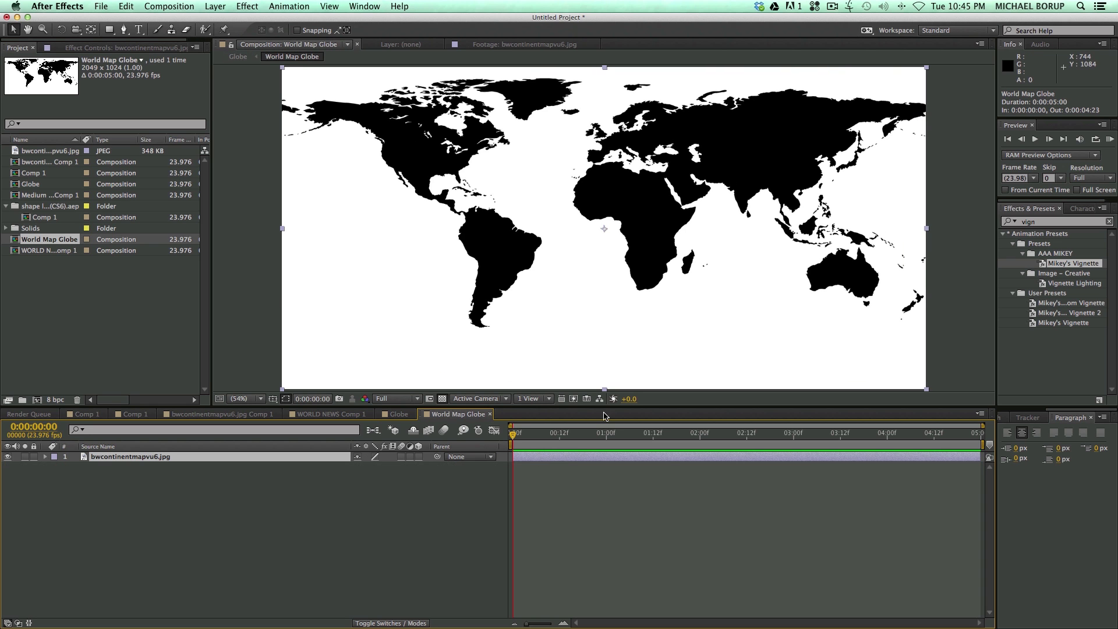
left_click(257, 7)
mouse_move(283, 163)
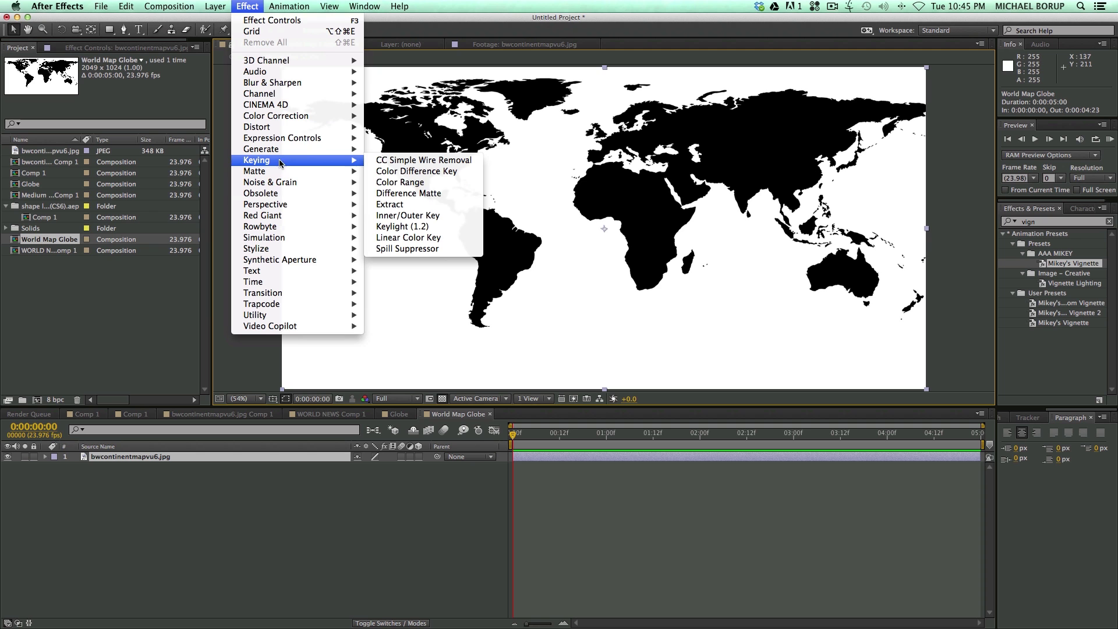
left_click(389, 204)
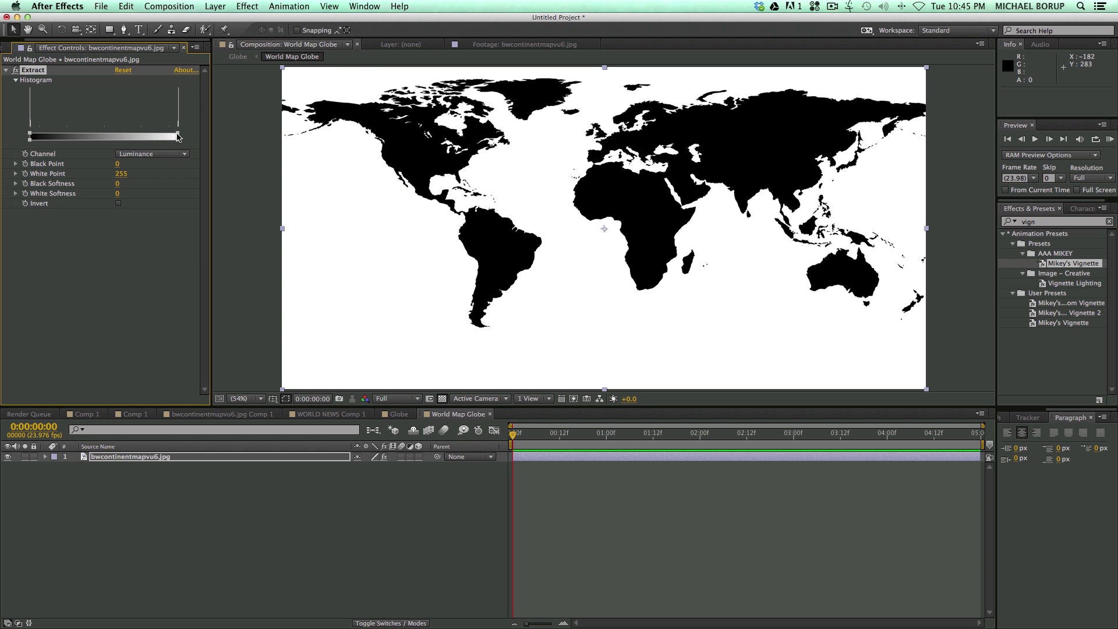
left_click_drag(178, 137, 42, 139)
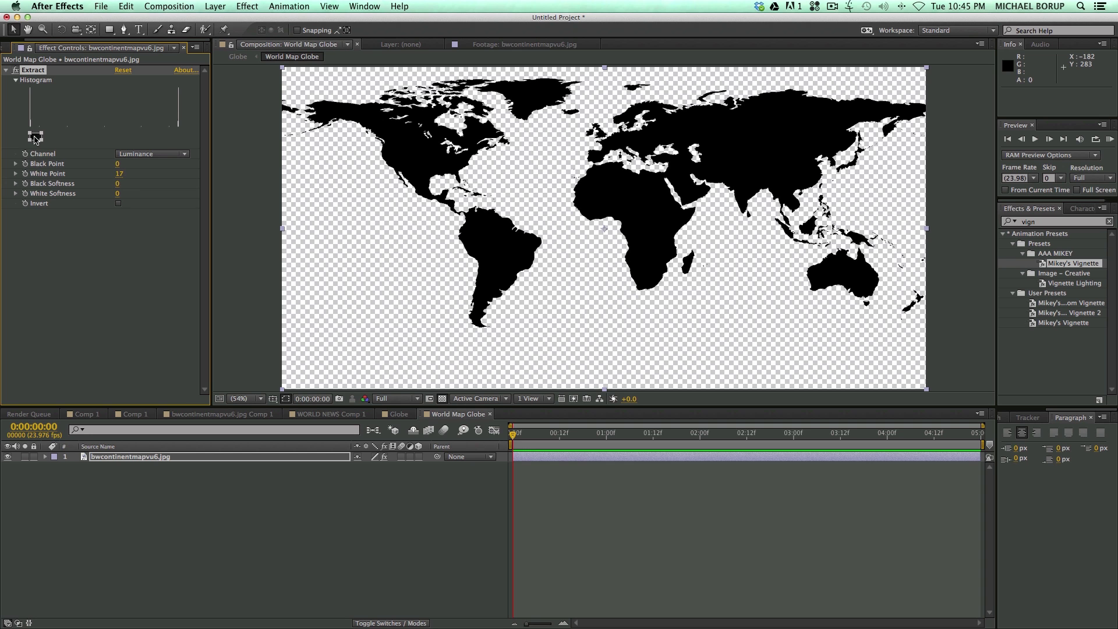
- Refine the Extract White Point to 3, checking the key with the transparency grid toggled
left_click(442, 398)
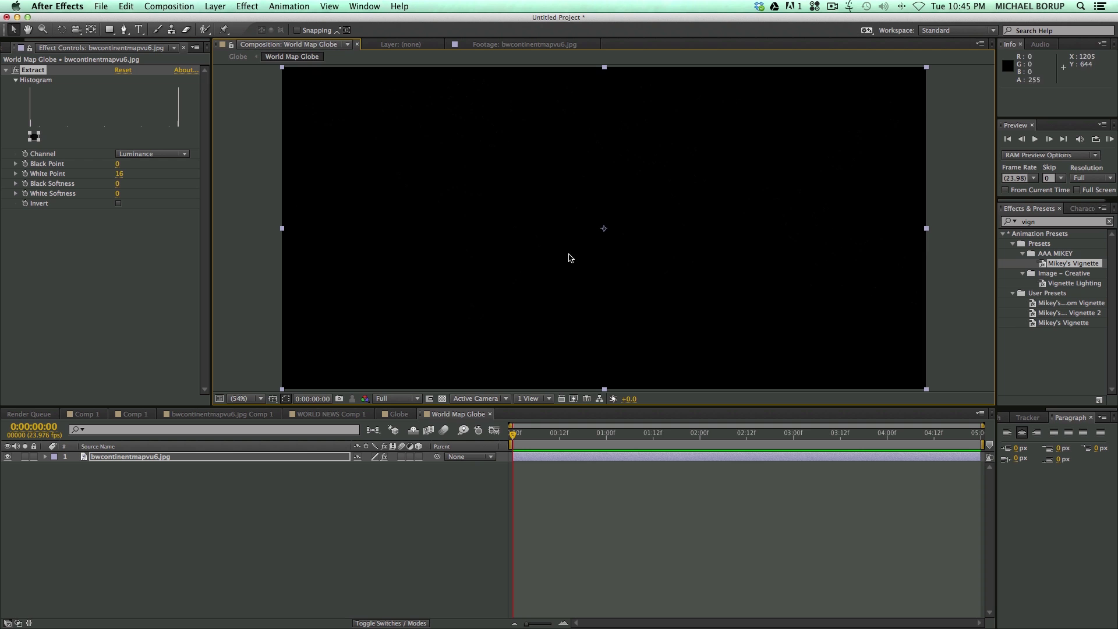
left_click(40, 136)
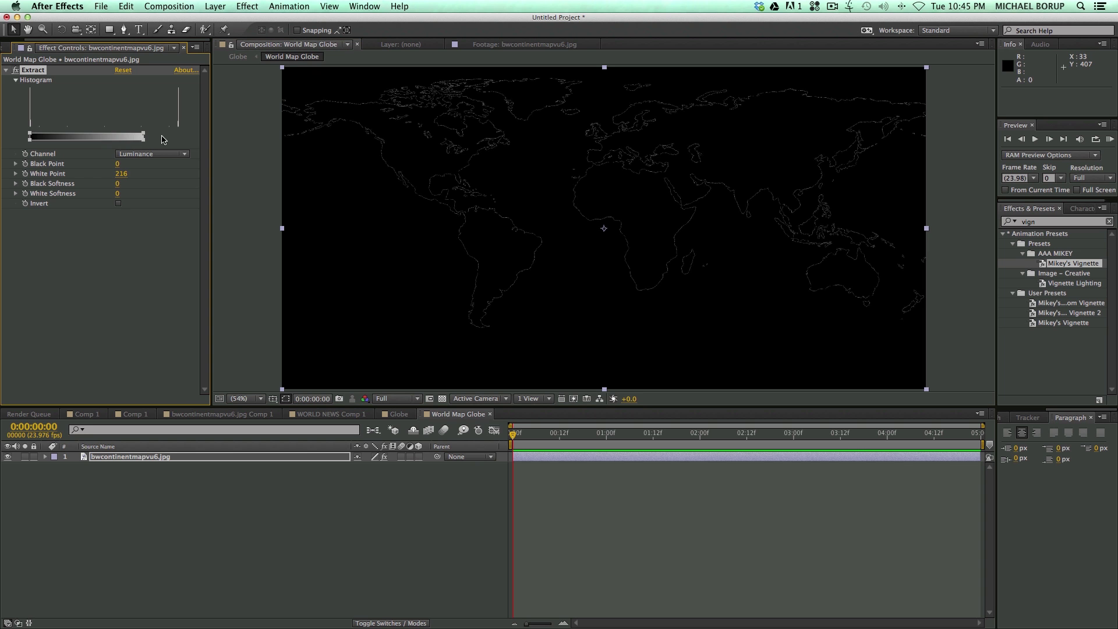
left_click_drag(167, 139, 30, 140)
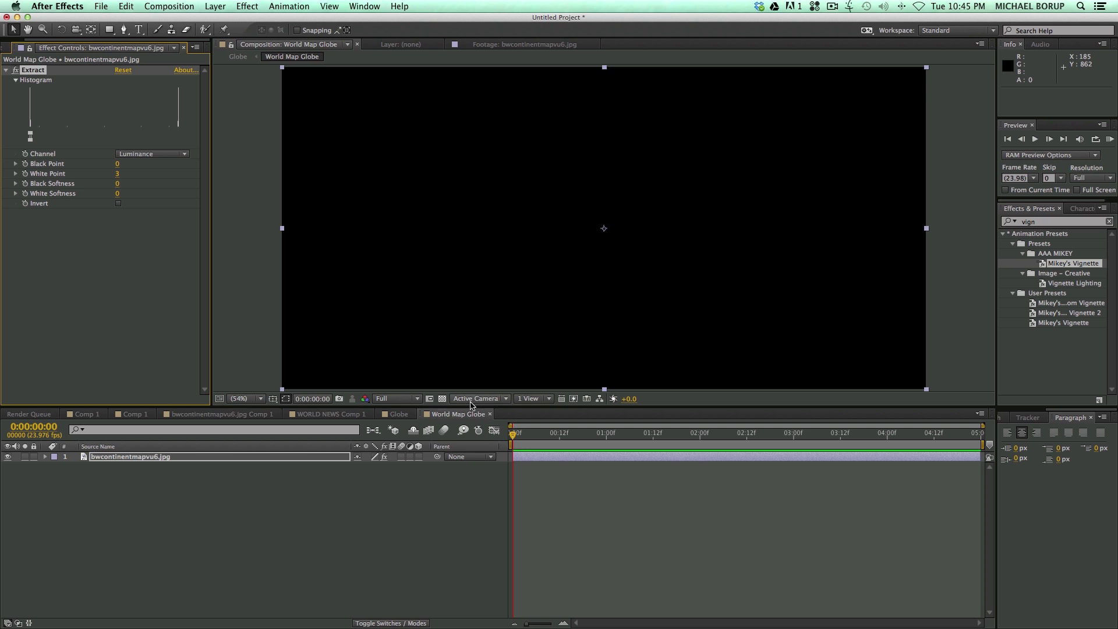
left_click(441, 398)
left_click(640, 527)
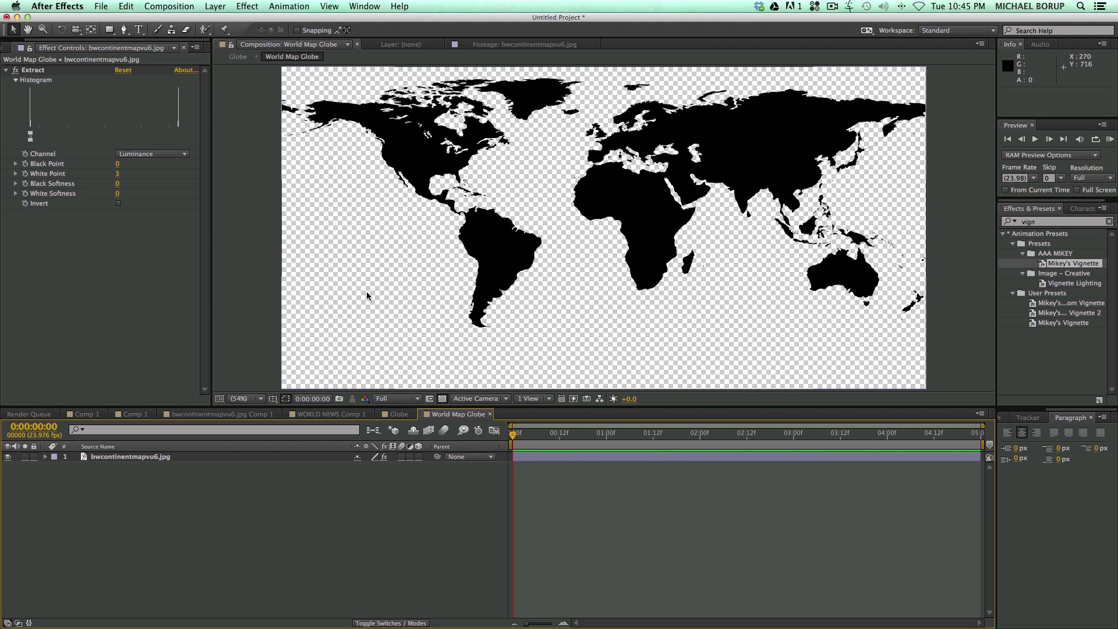
- Apply CC Sphere to the World Map Globe layer in Globe with Radius 360
left_click(405, 417)
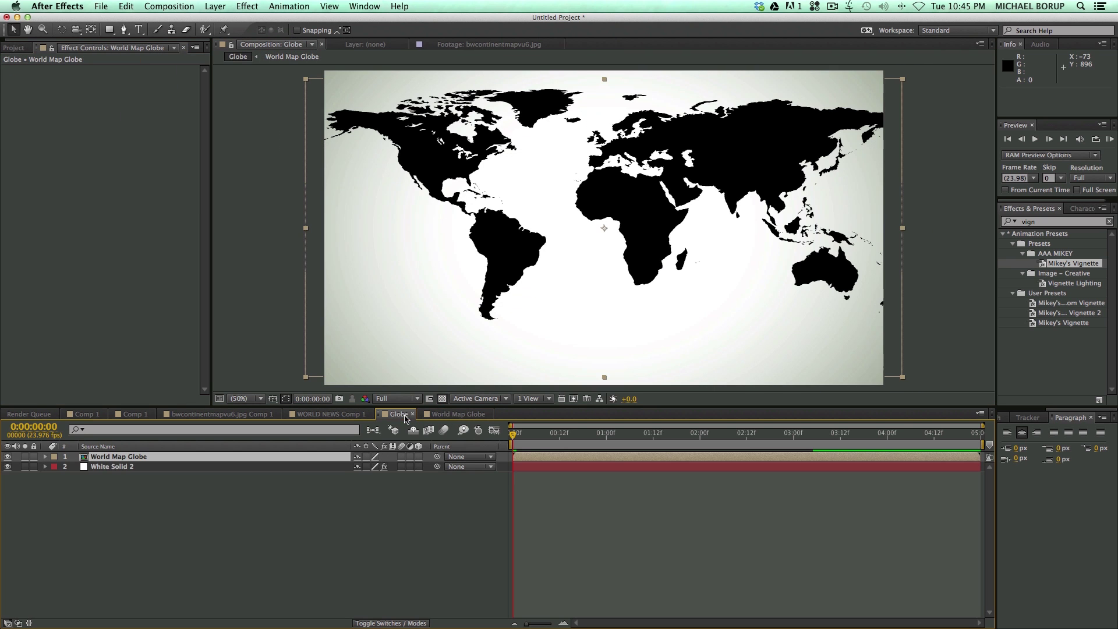
left_click(596, 480)
left_click(553, 461)
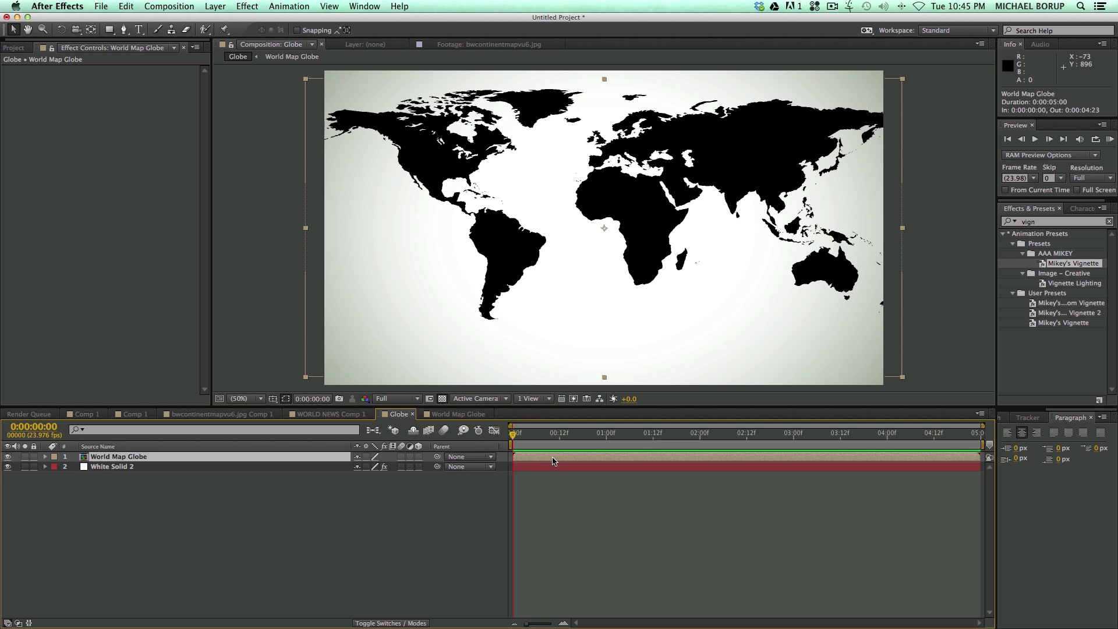
left_click(247, 6)
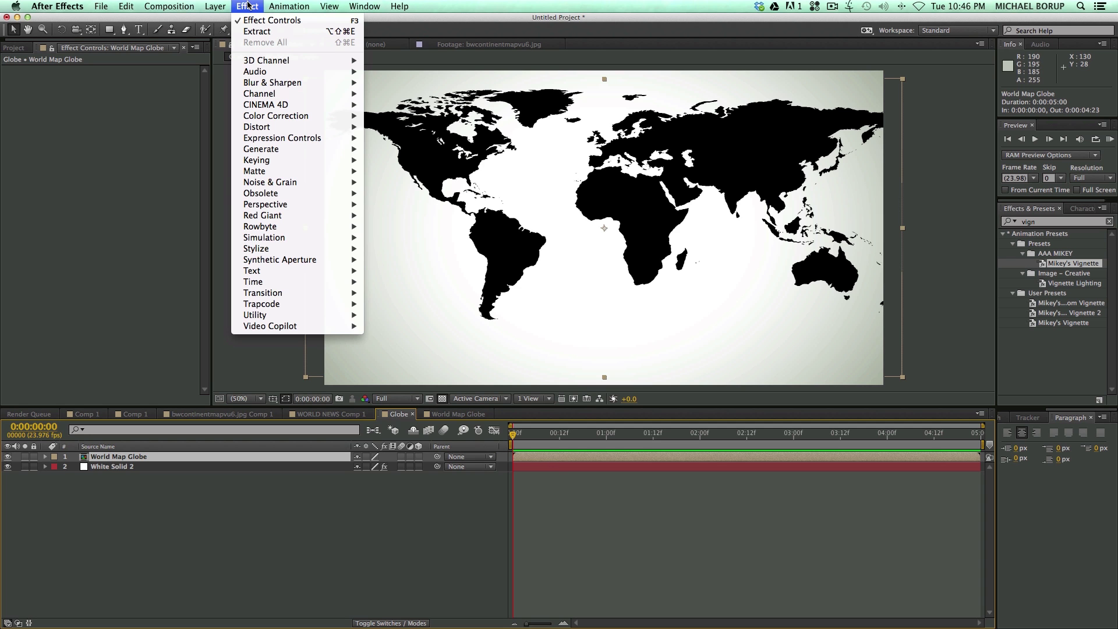
mouse_move(274, 208)
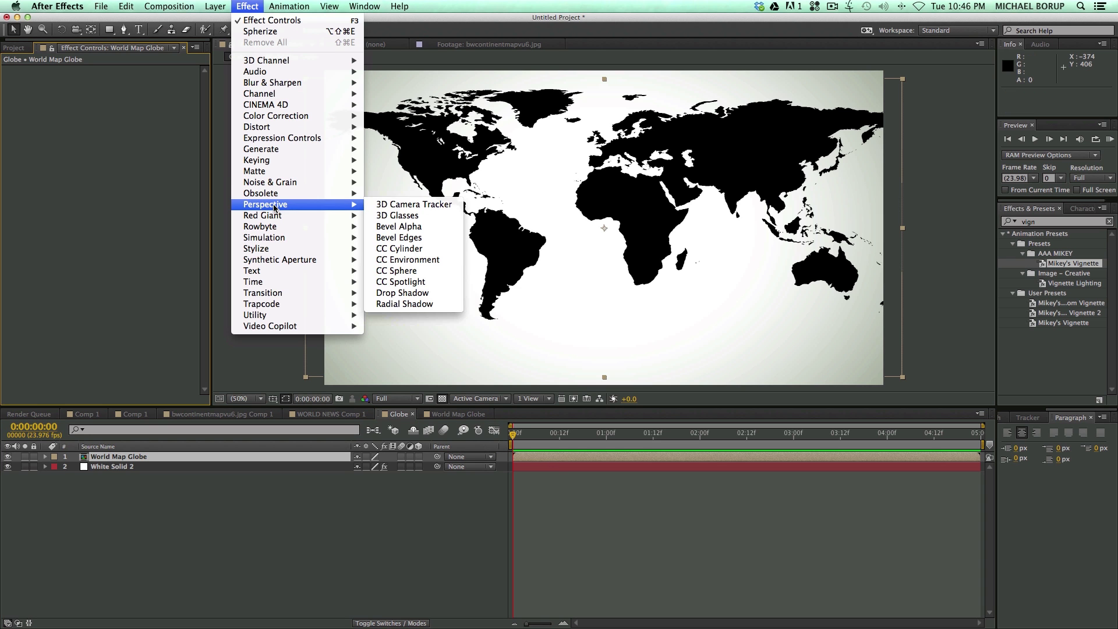
left_click(431, 271)
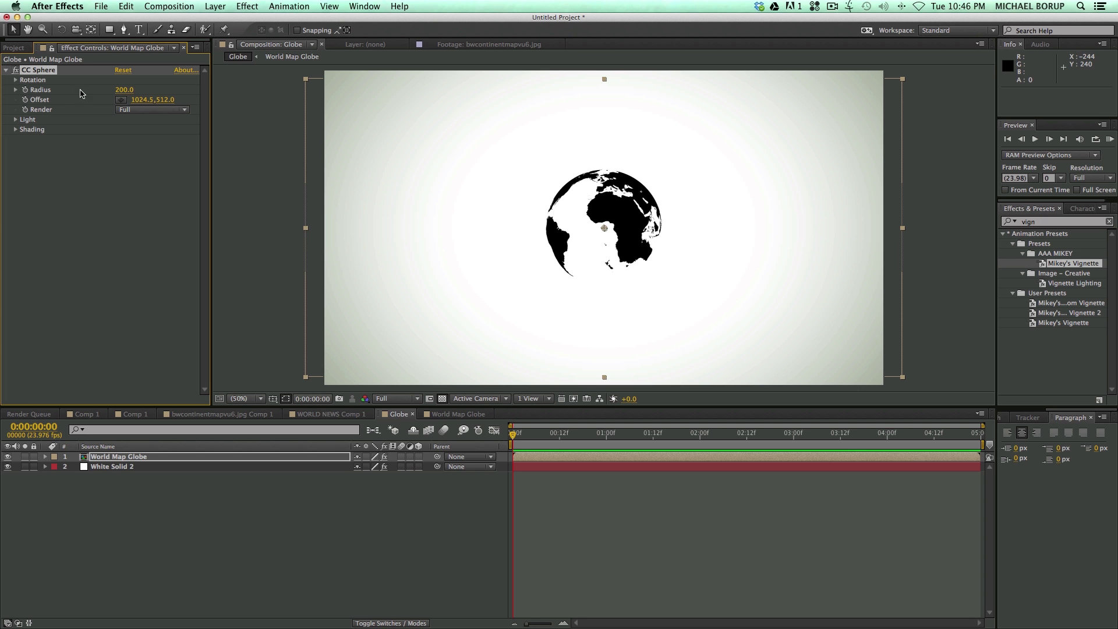
left_click_drag(116, 93, 224, 99)
left_click(122, 91)
type("360")
key("Return")
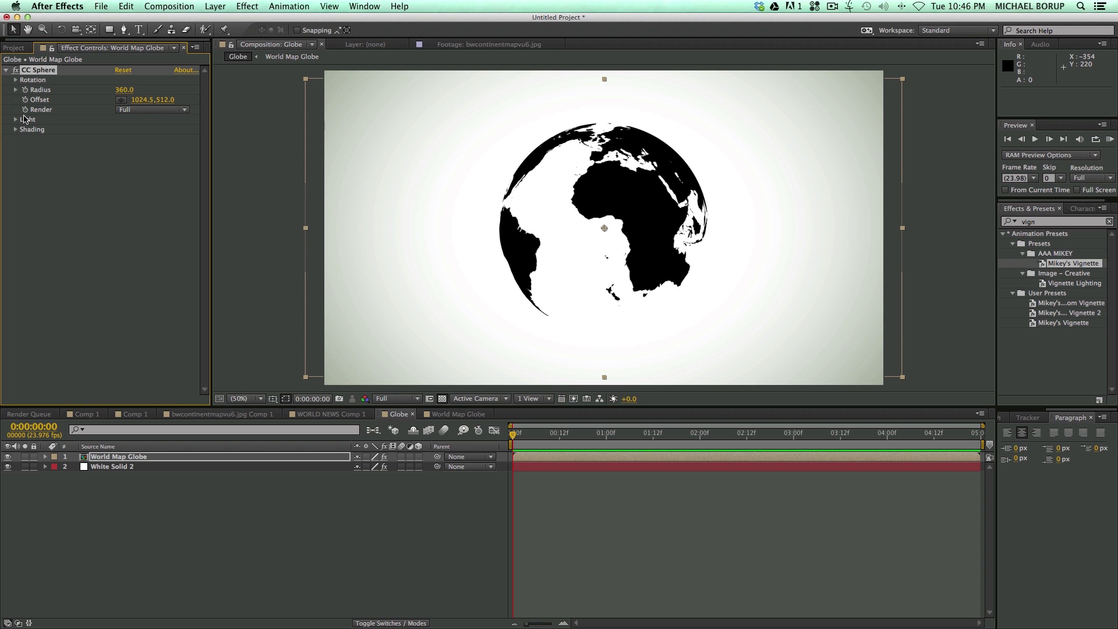
- Turn the globe to -25° on CC Sphere's Rotation Y
left_click(16, 90)
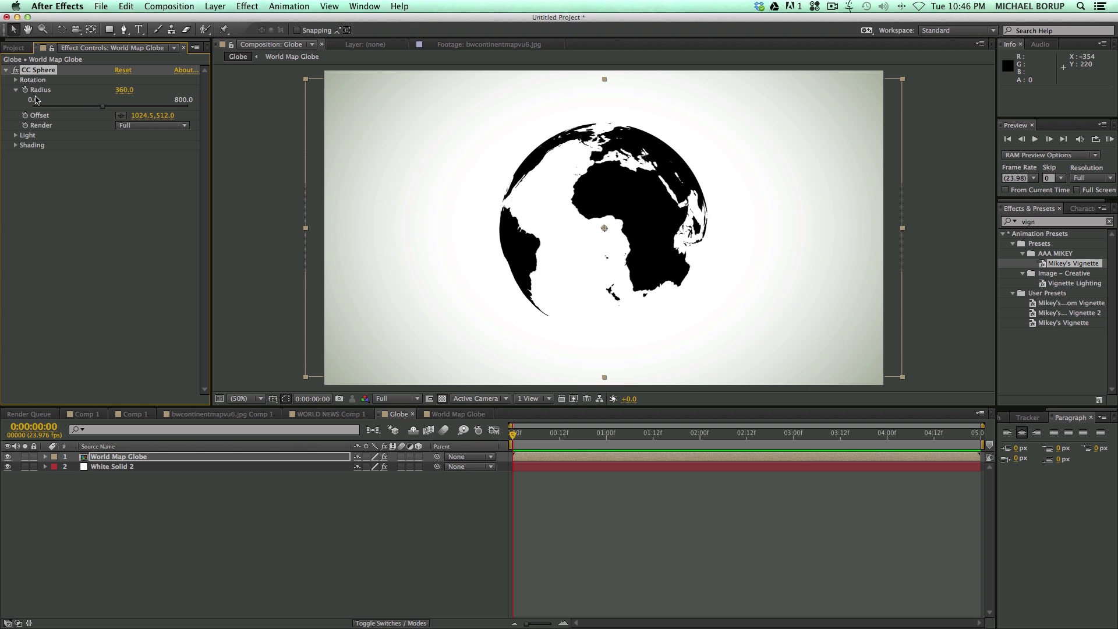
left_click(15, 91)
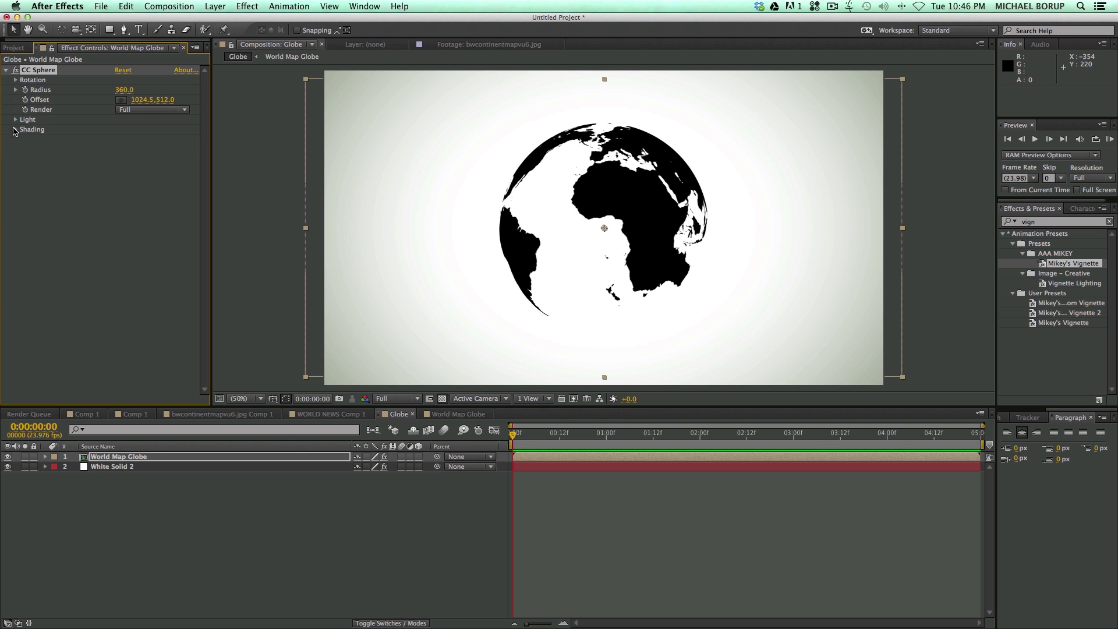
left_click(16, 80)
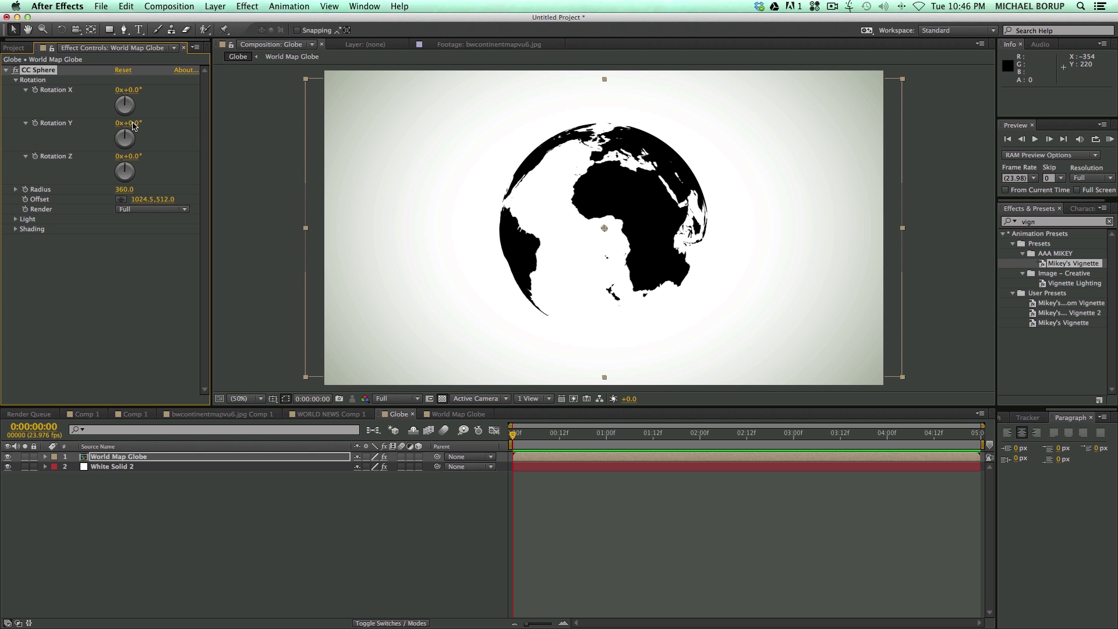
mouse_move(133, 125)
left_mouse_down()
mouse_move(309, 131)
mouse_move(119, 129)
left_mouse_up()
- In World Map Globe, add a comp-sized white solid placed beneath the map layer
double_click(581, 244)
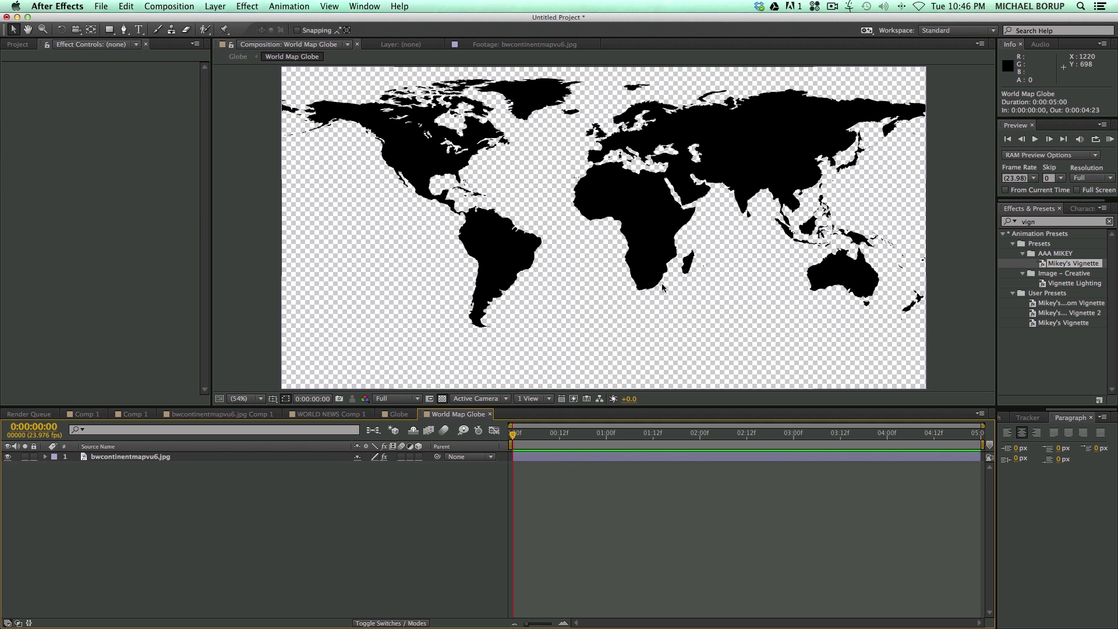
left_click(216, 7)
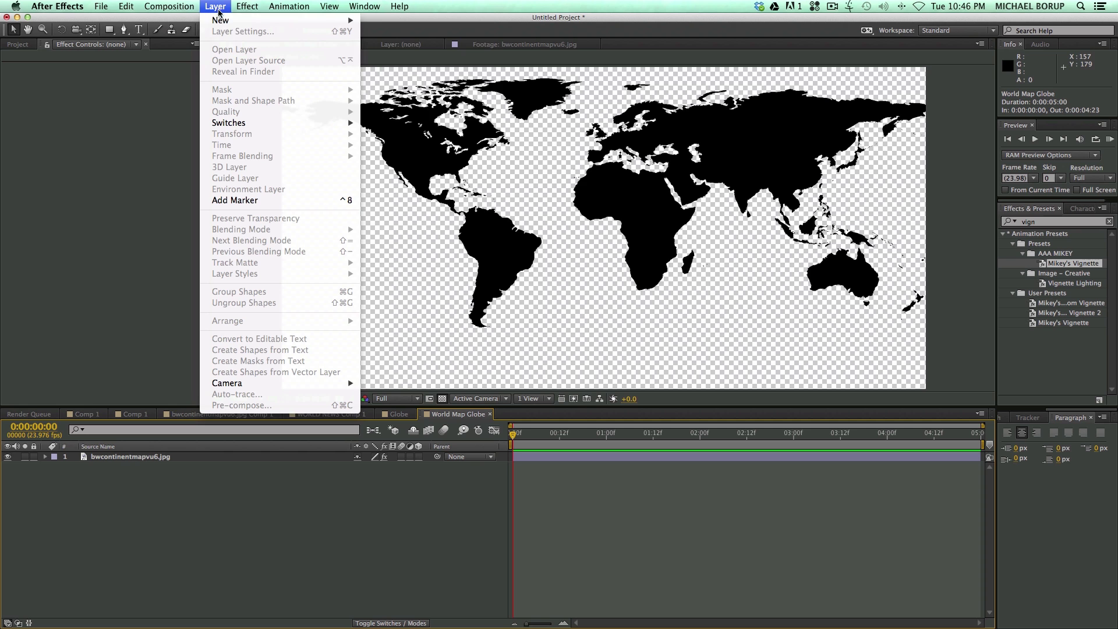
mouse_move(232, 25)
left_click(385, 35)
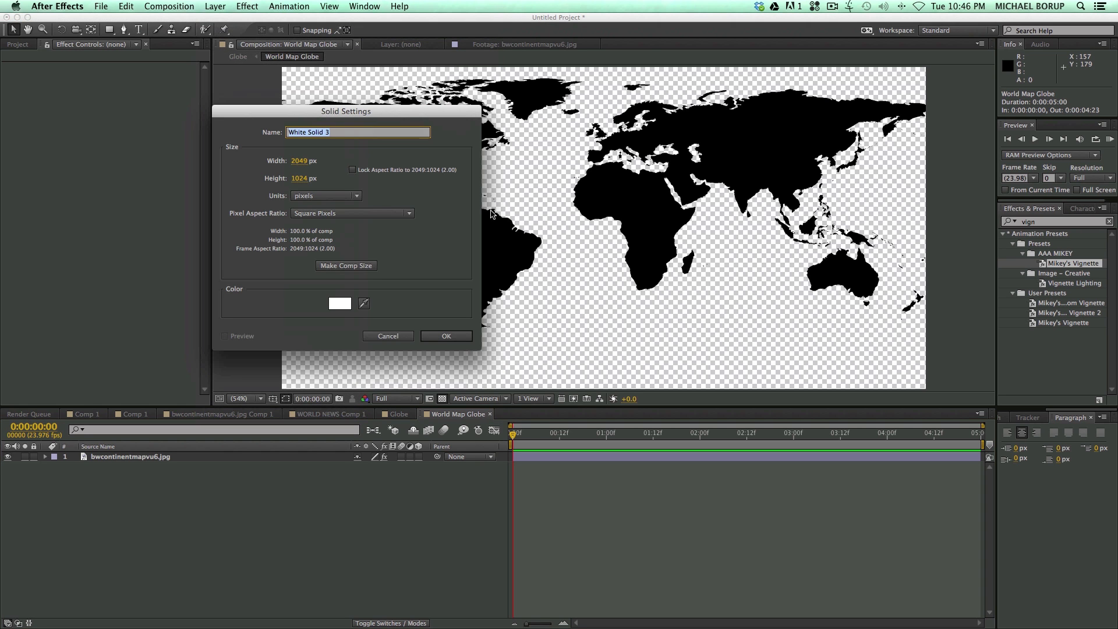
left_click(336, 265)
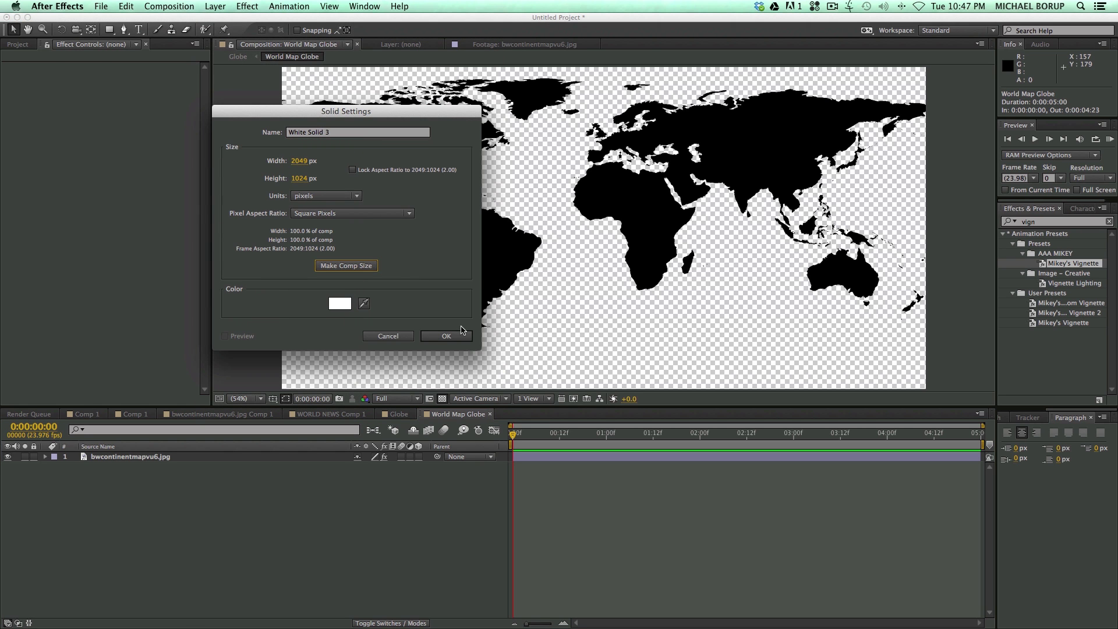
left_click(446, 336)
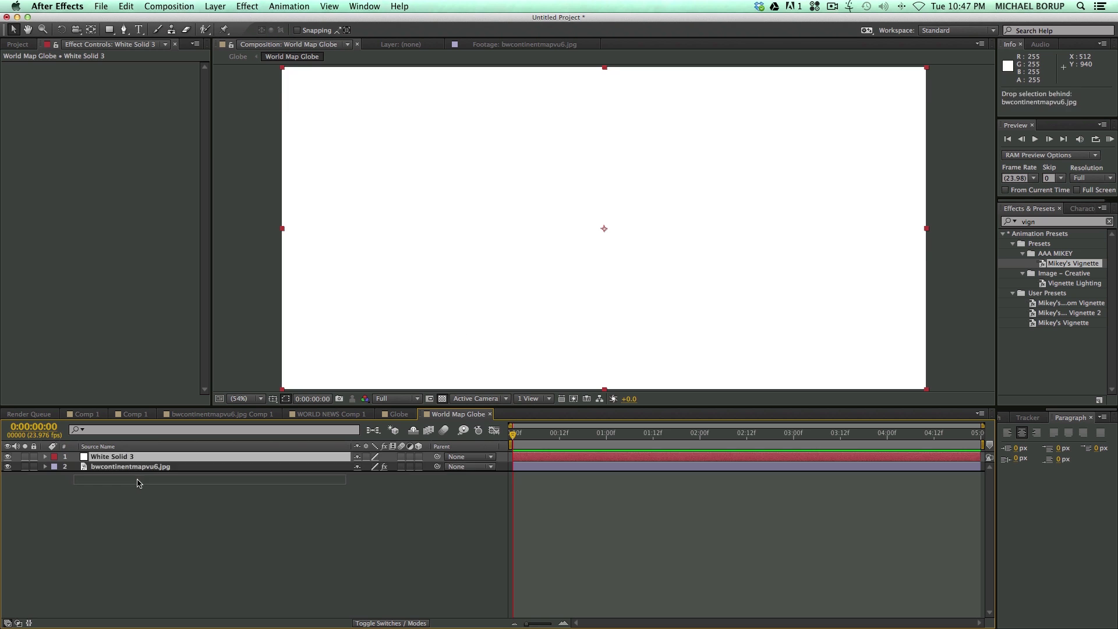
left_click_drag(143, 455, 137, 479)
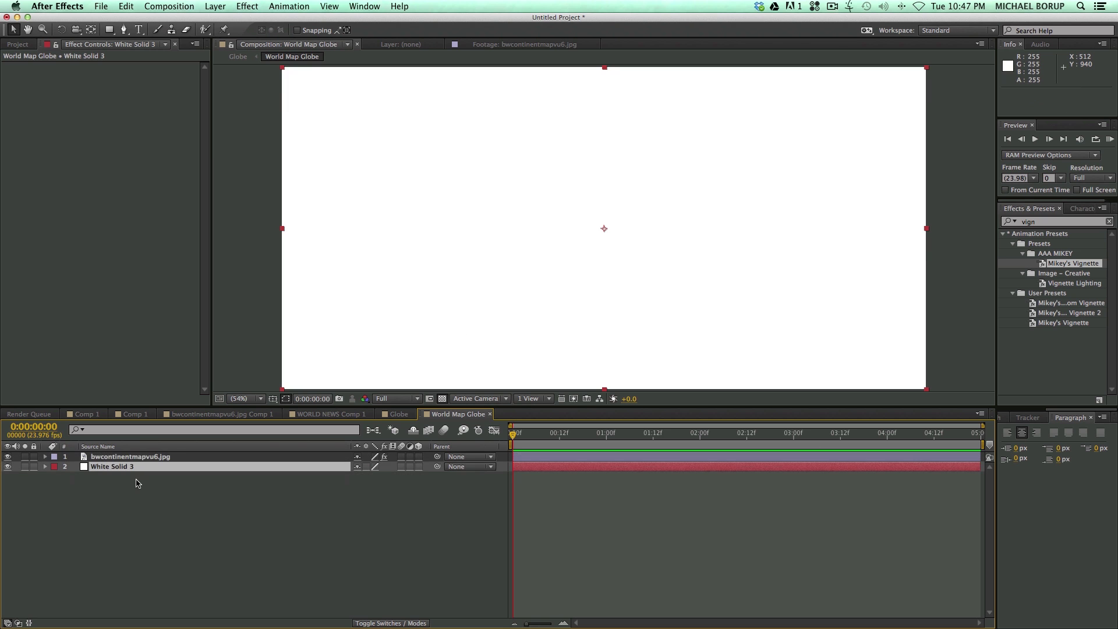
- Add a Grid effect sized by Width & Height Sliders with Border 2, and hide the transparency grid
left_click(398, 6)
left_click(193, 109)
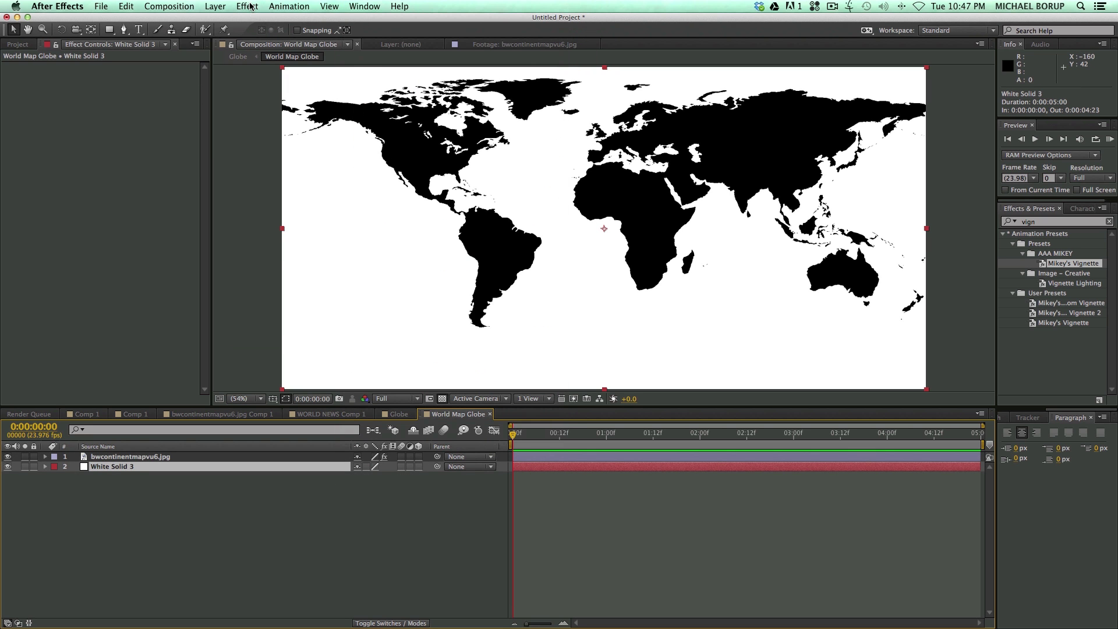
left_click(249, 6)
mouse_move(264, 150)
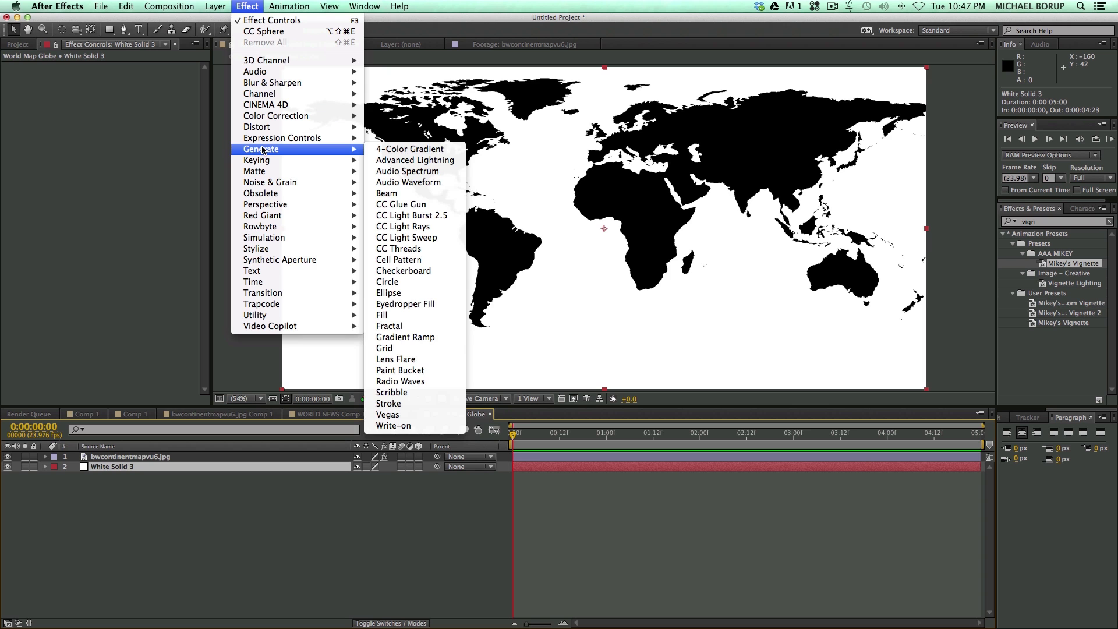
left_click(404, 347)
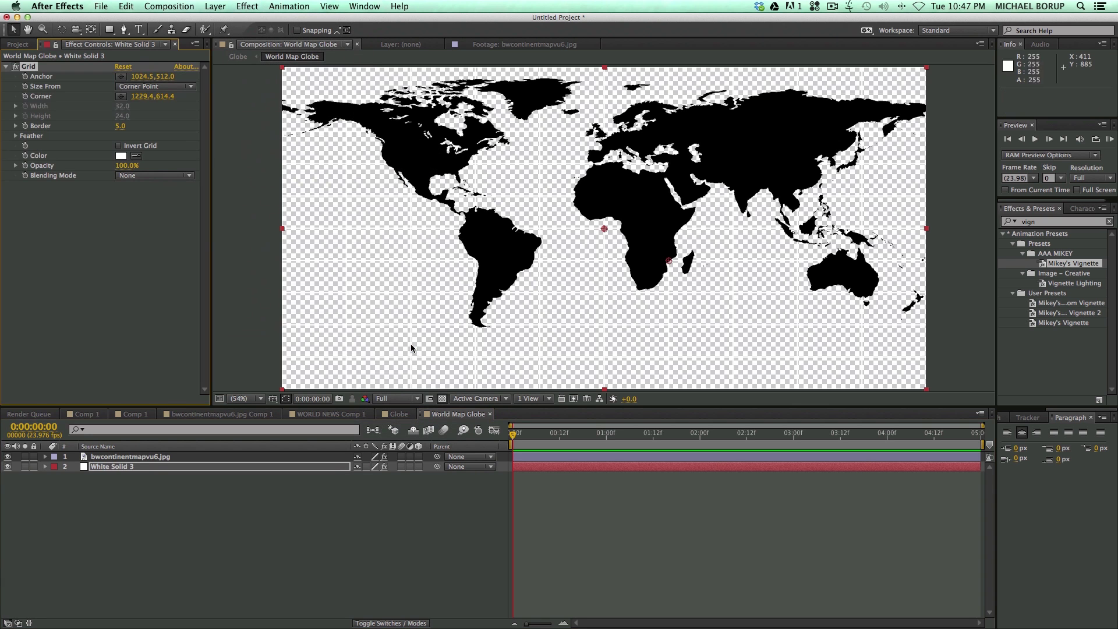
left_click(131, 88)
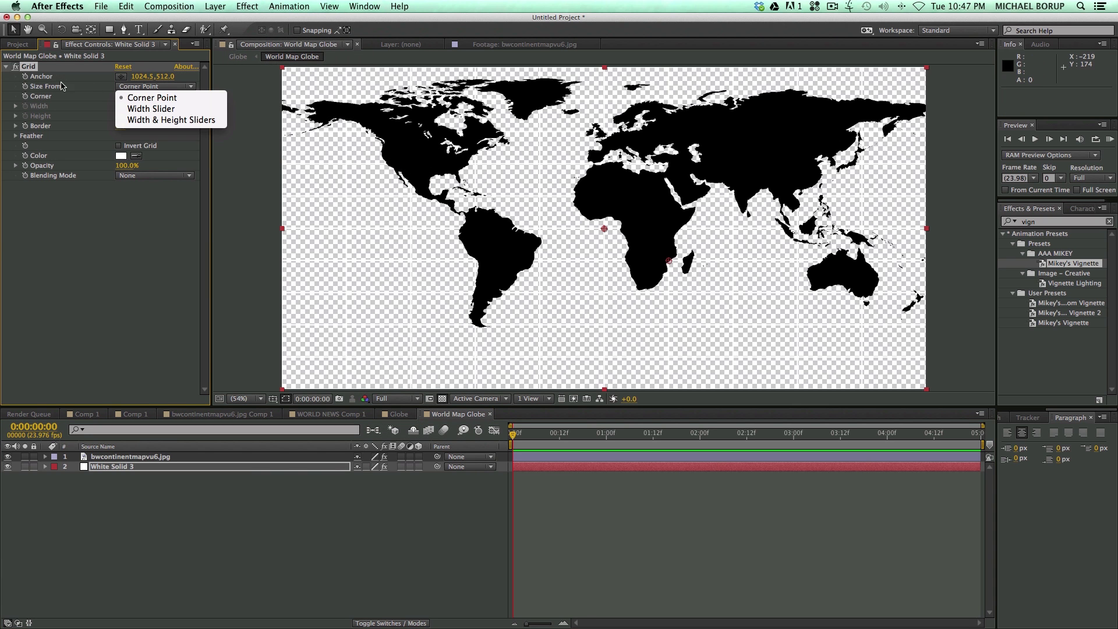
left_click(147, 121)
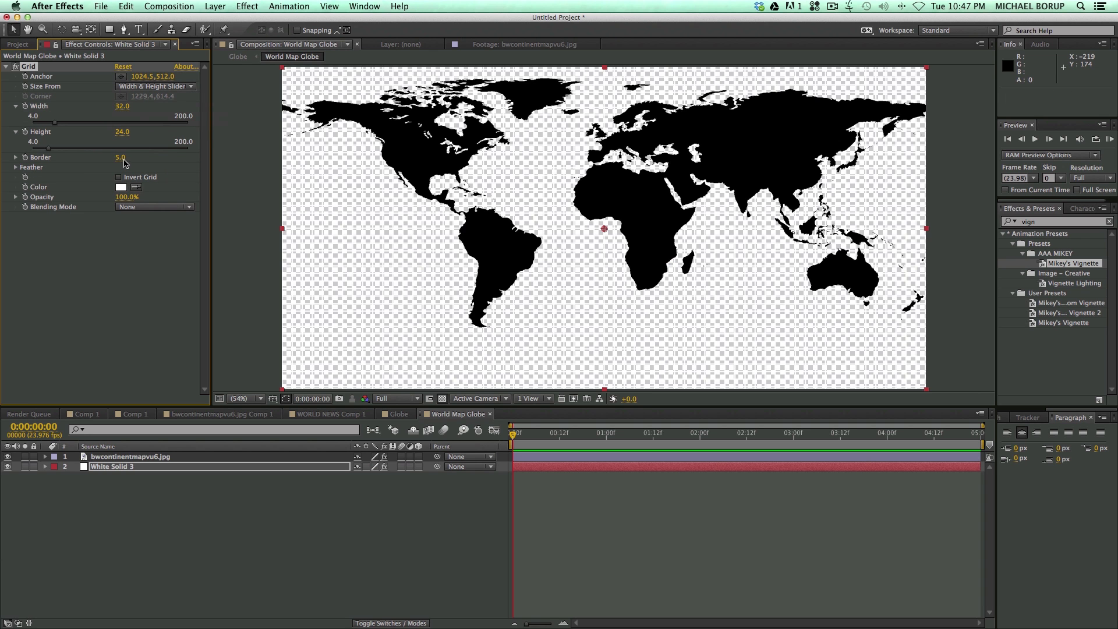
left_click(123, 159)
type("2")
key("Return")
left_click(137, 277)
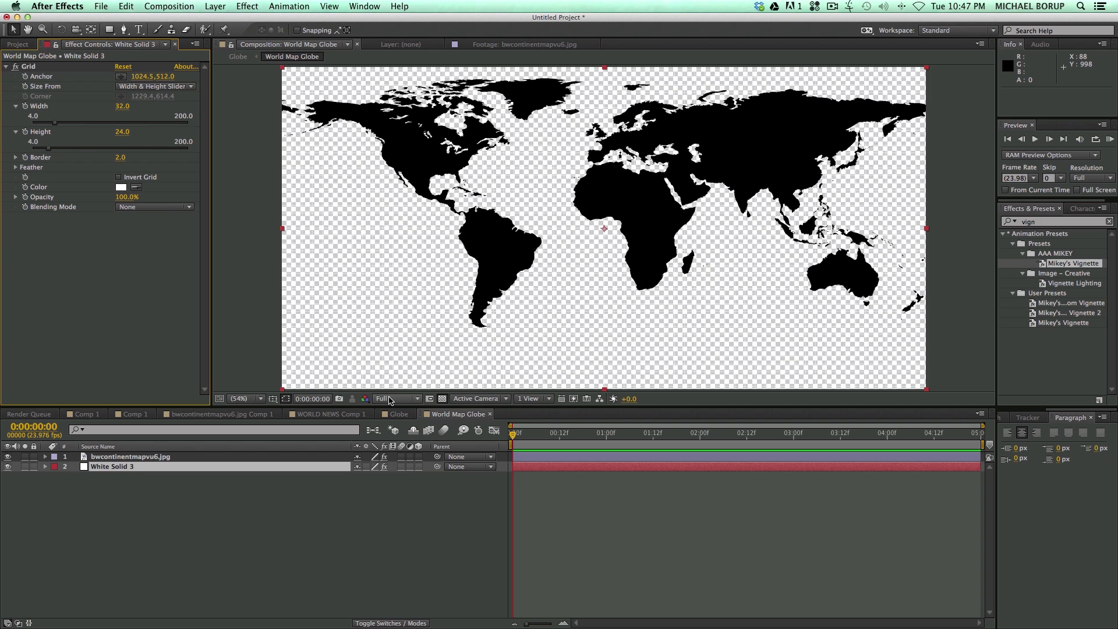
left_click(441, 399)
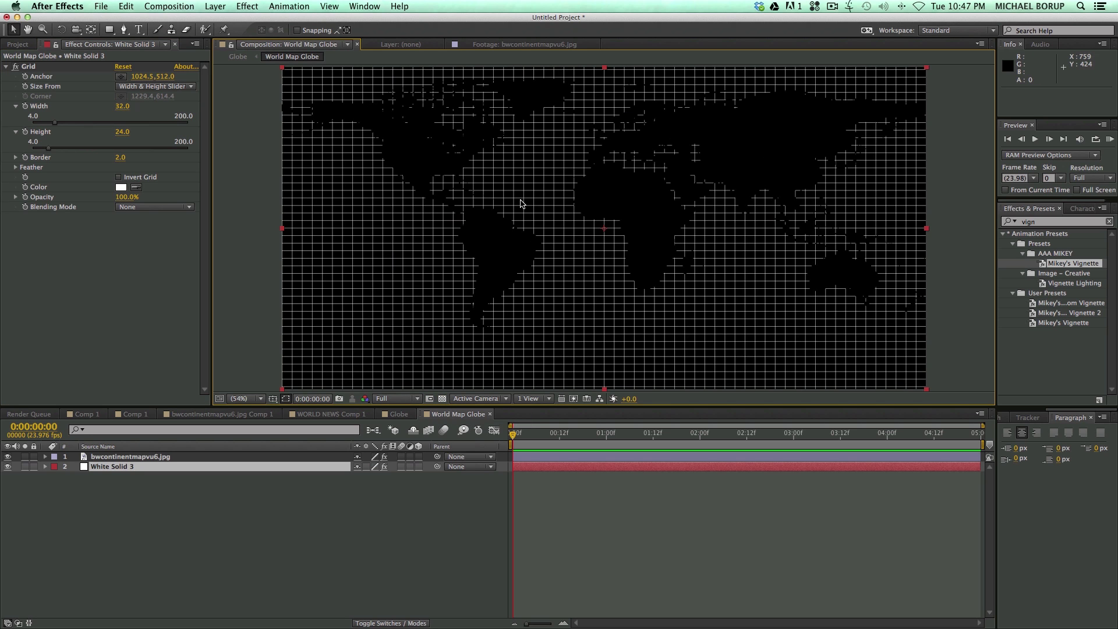
- Switch to the Globe comp to view the gridded sphere and select the White Solid 2 layer
left_click(399, 414)
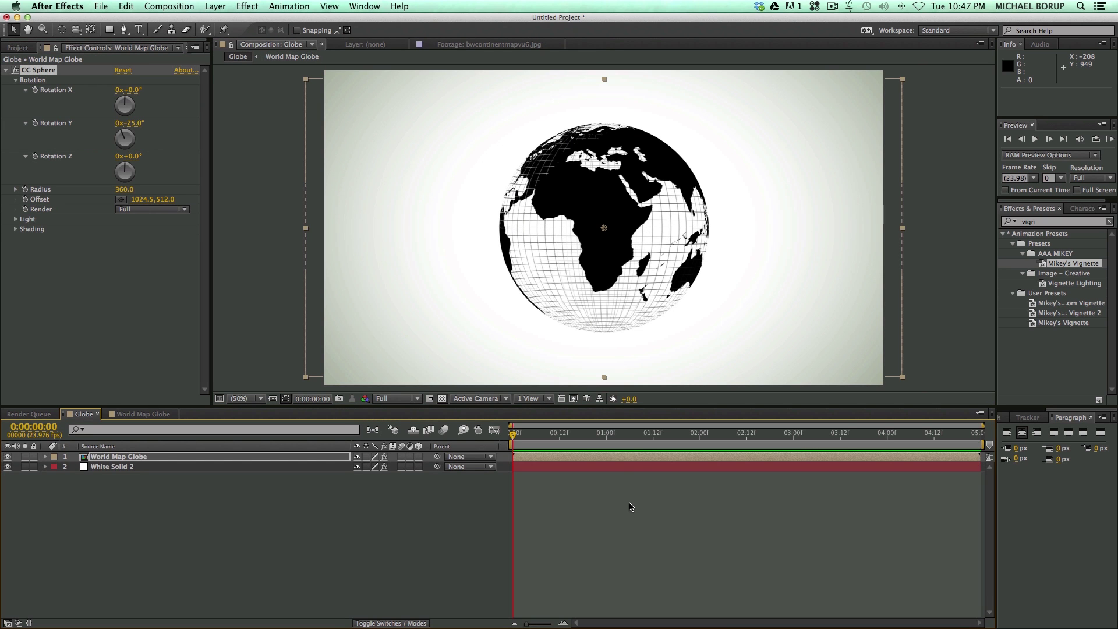
left_click(629, 506)
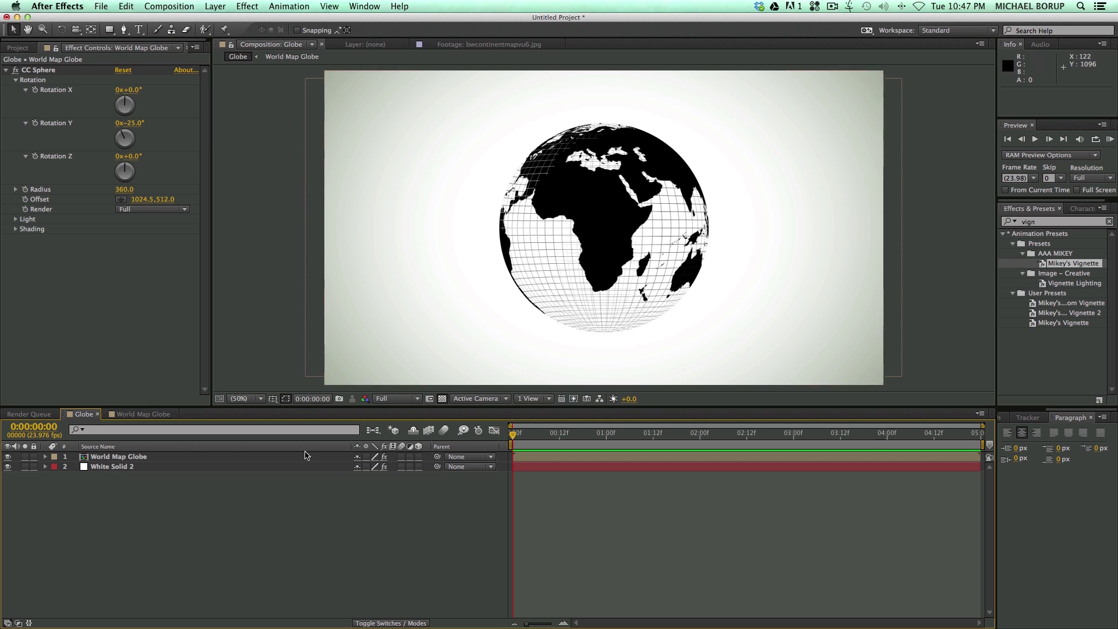
left_click(265, 469)
- Duplicate the World Map Globe layer and rename the top copy 'World Map Globe Front'
left_click(155, 458)
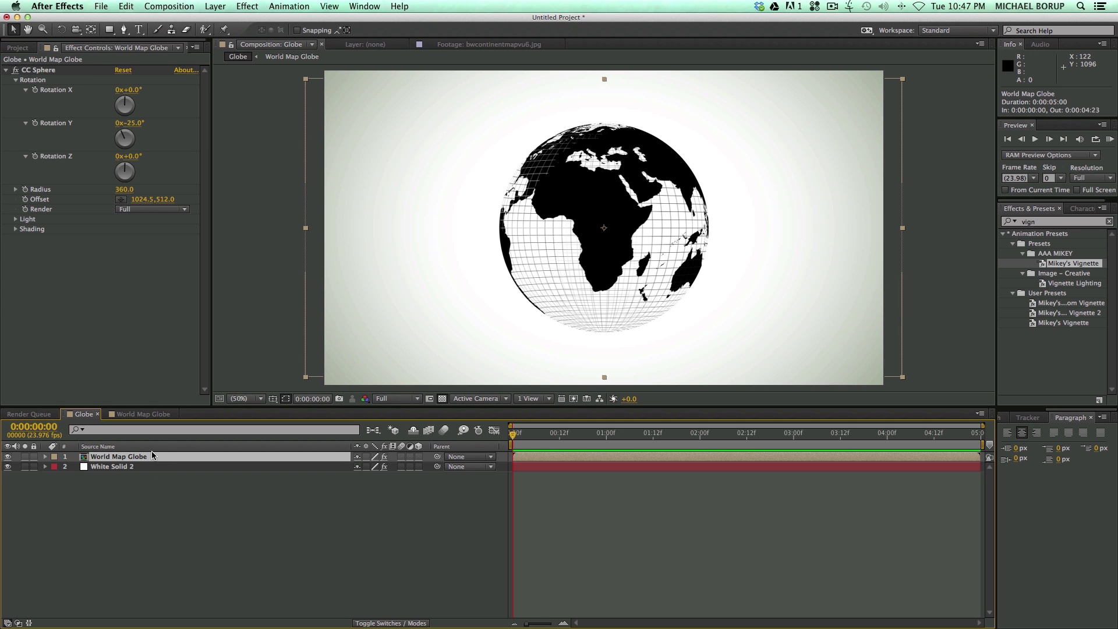
key("super+d")
key("Return")
type("World Map Globe Front")
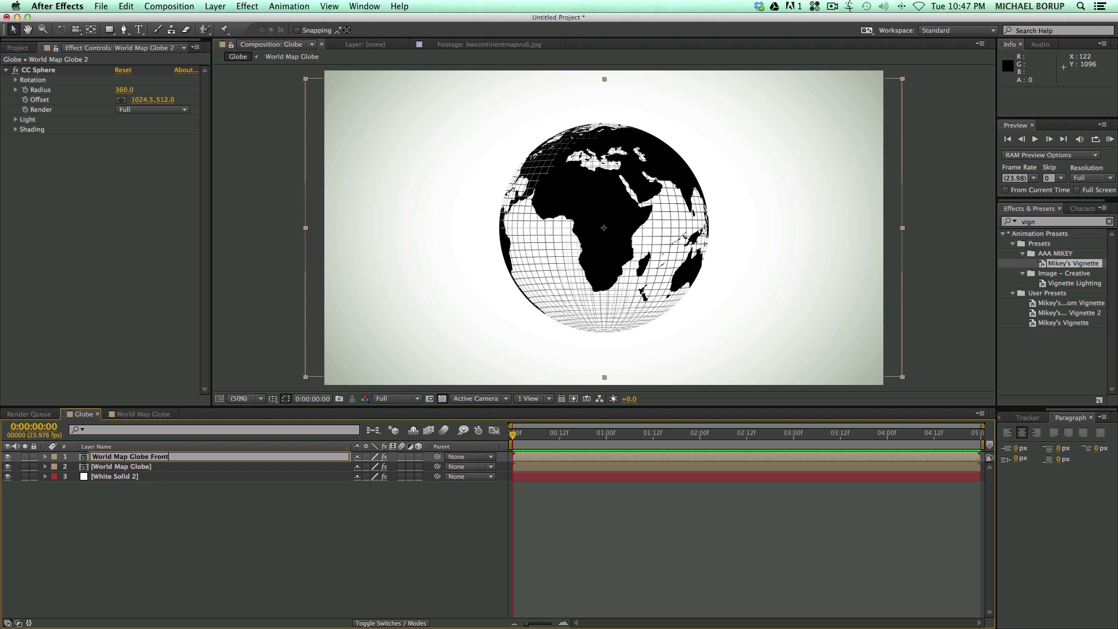
key("Return")
- Rename the second copy 'World Map Globe Back' and reveal its effects
left_click(150, 467)
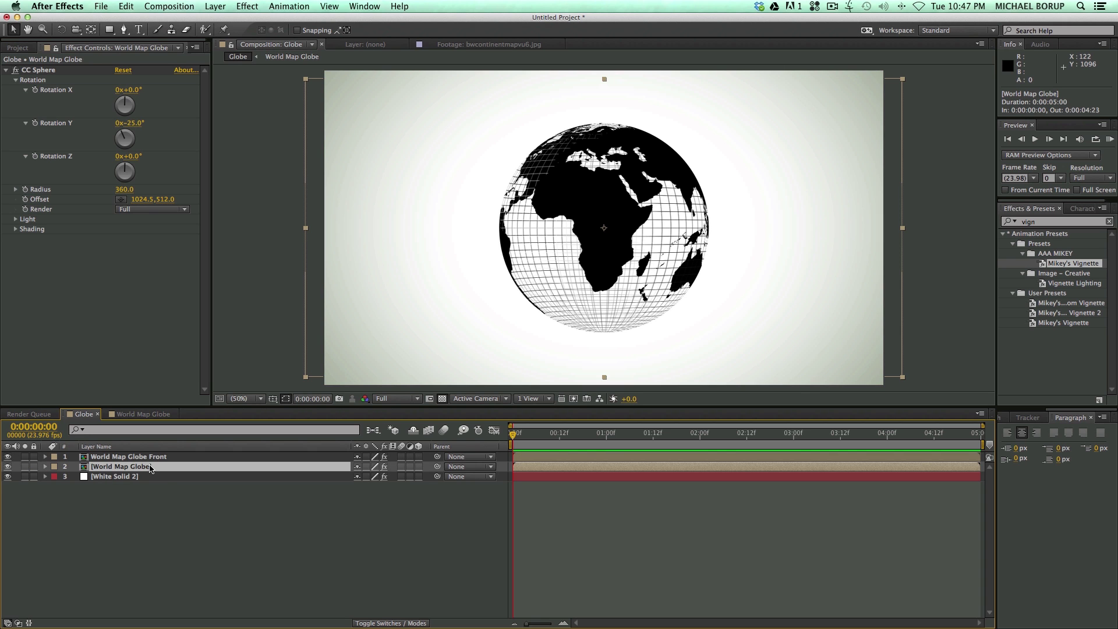
key("Return")
type("World Map Globe Back")
key("Return")
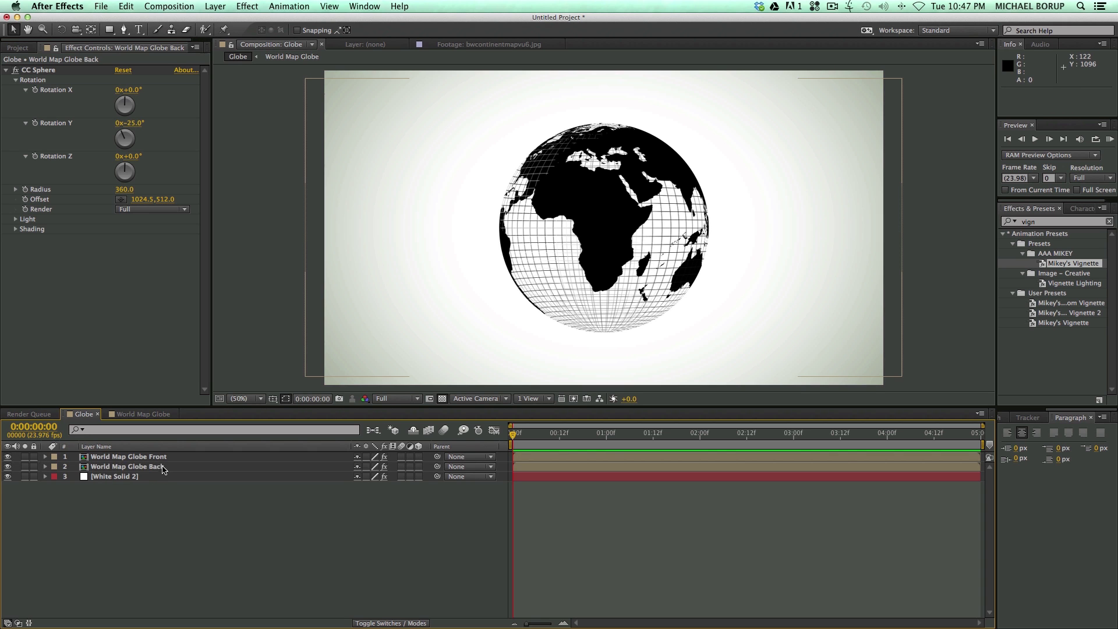
left_click(163, 469)
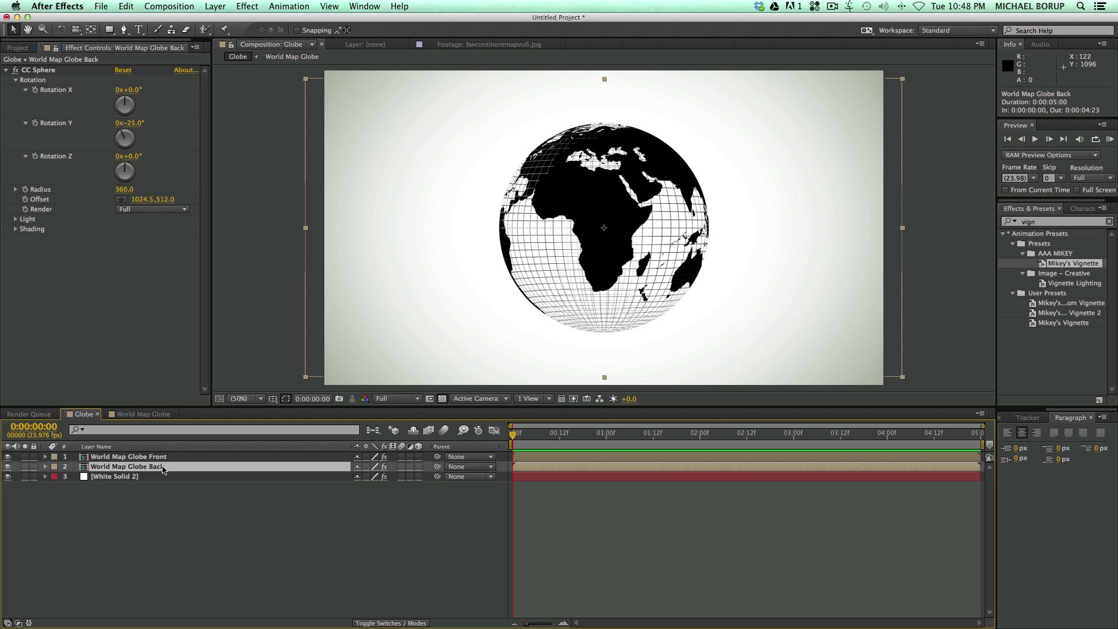
left_click(161, 469)
key("e")
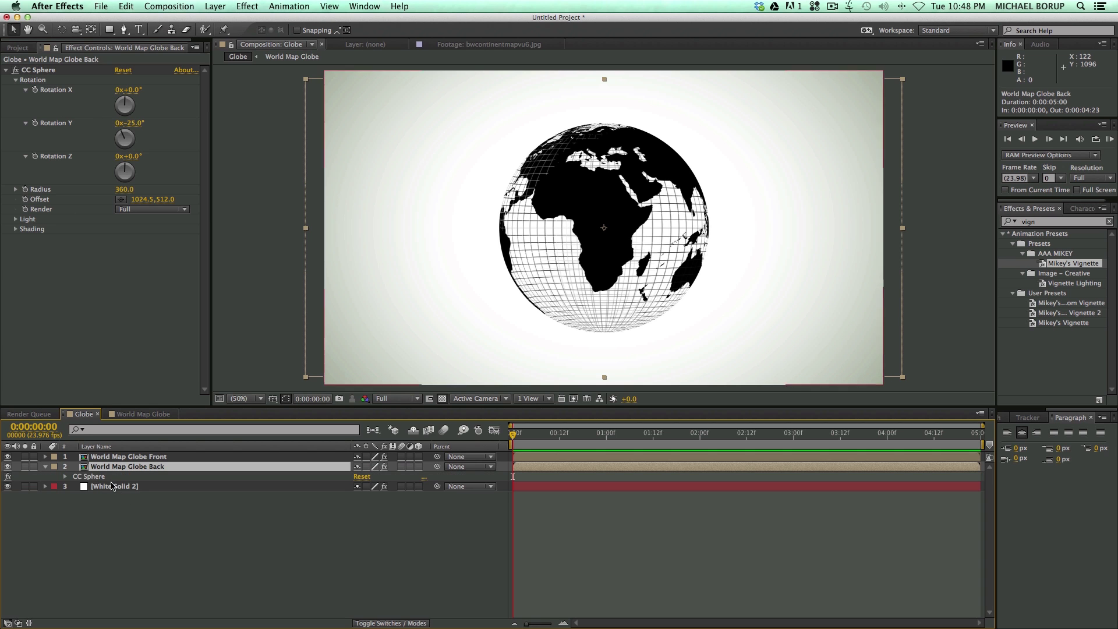
left_click(114, 457)
- Link Globe Back's CC Sphere Rotation Y to Globe Front's Rotation Y with a pick-whip expression
key("e")
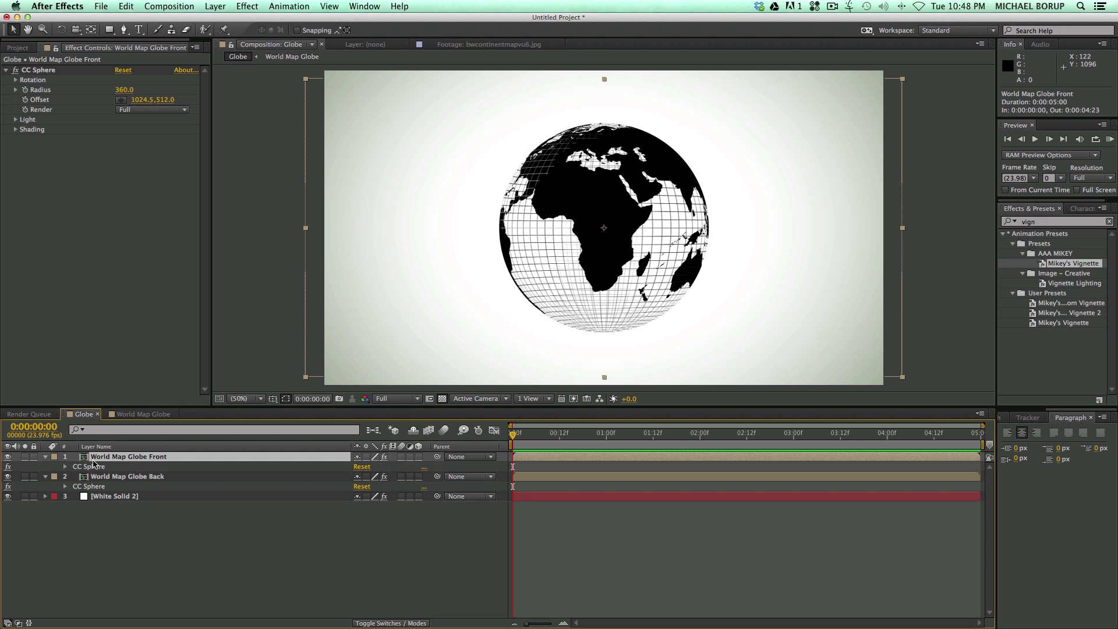
left_click(65, 486)
left_click(65, 467)
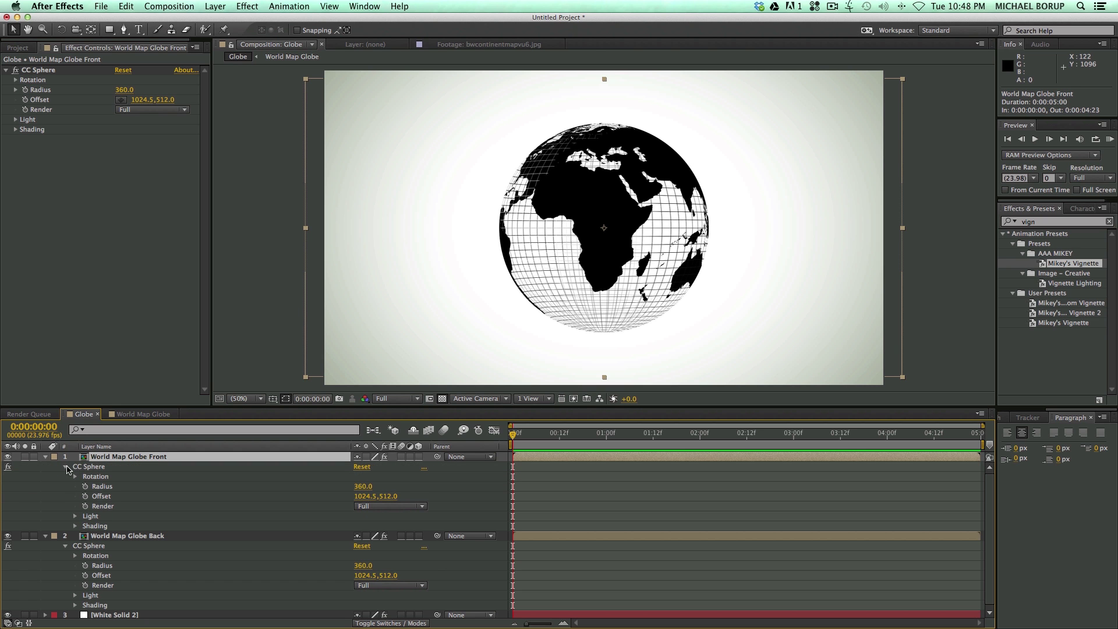
left_click_drag(142, 405, 142, 303)
left_click(76, 453)
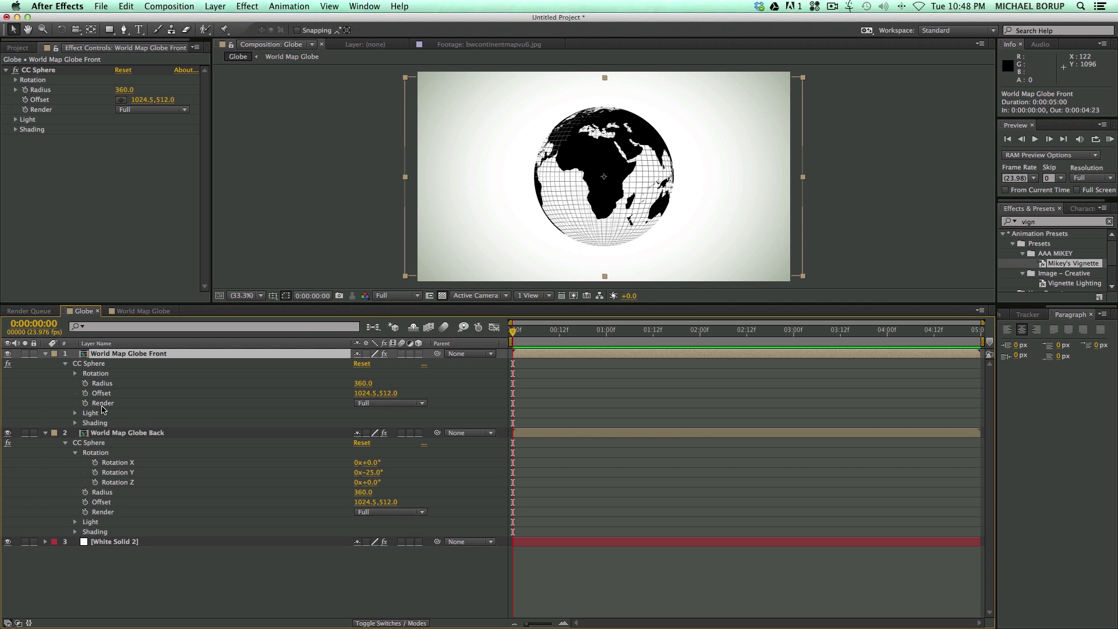
left_click(75, 373)
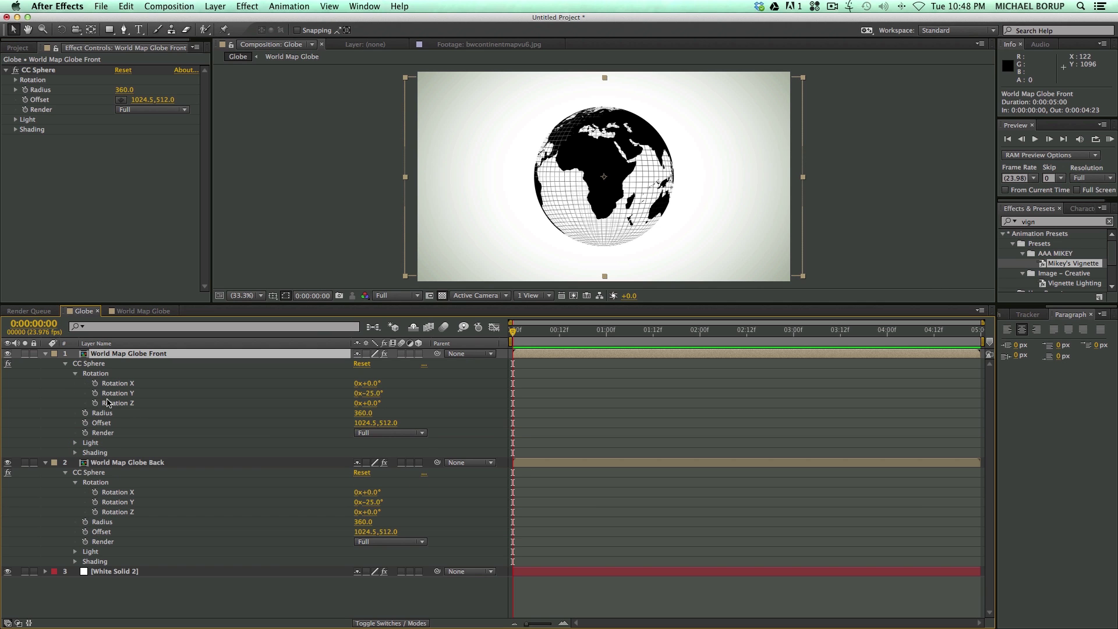
left_click(96, 505, "alt")
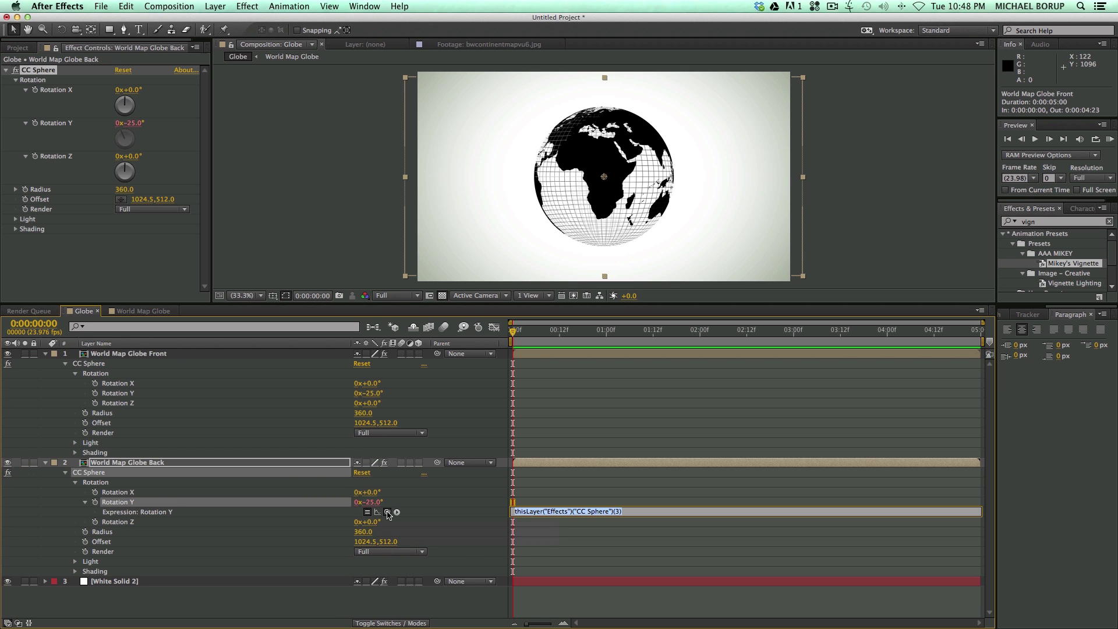
left_click_drag(388, 512, 117, 394)
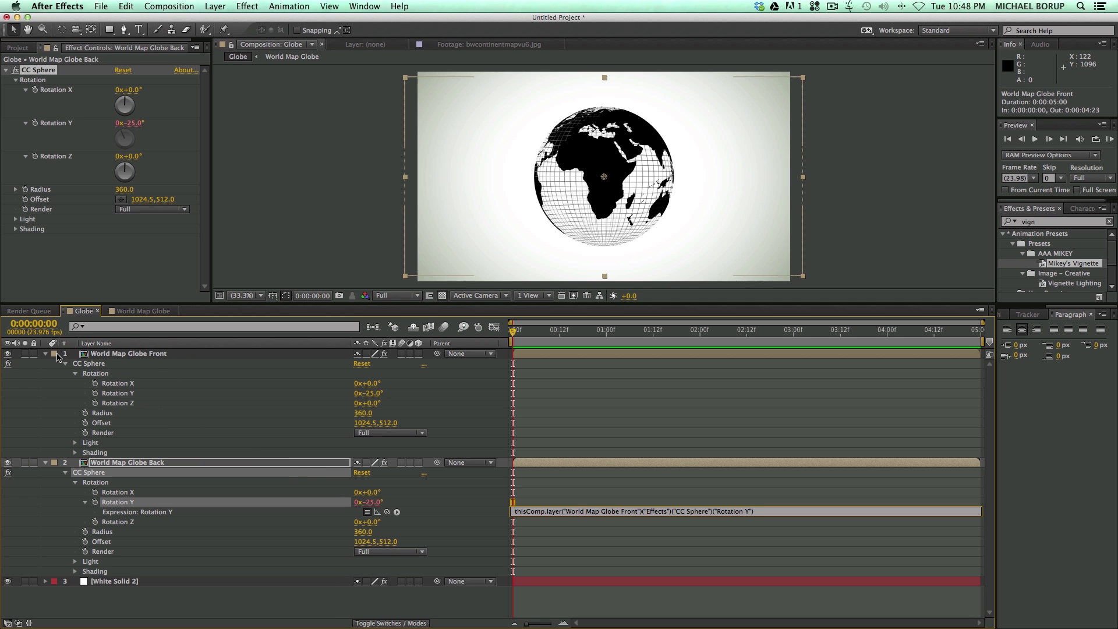
left_click(158, 353)
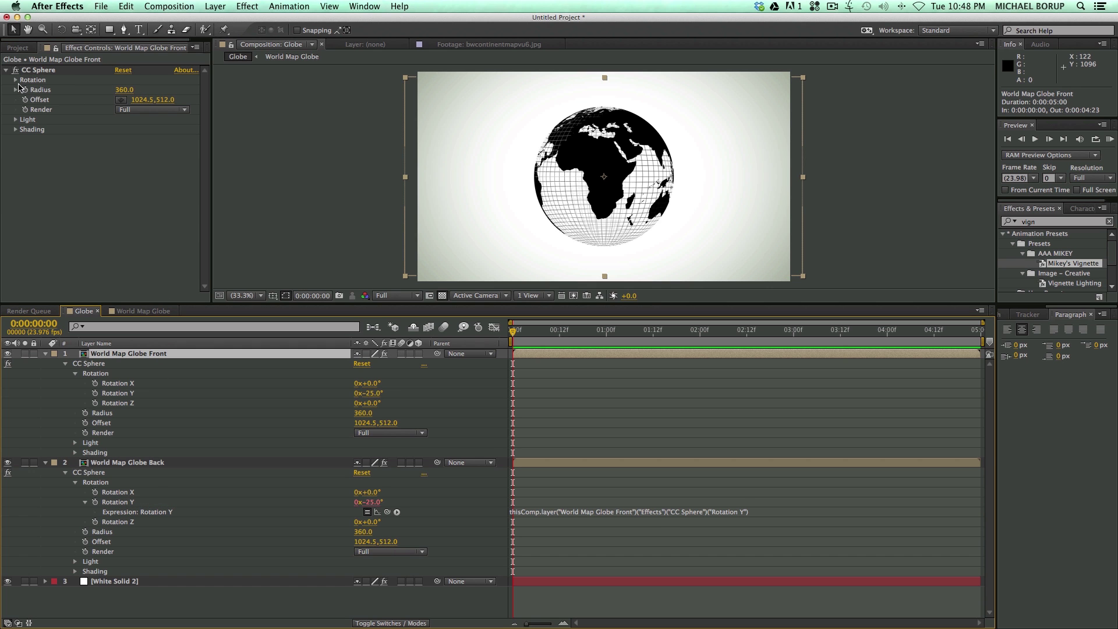
- Turn Globe Front's CC Sphere Rotation Y to 122°
left_click(16, 80)
left_click_drag(139, 125, 423, 507)
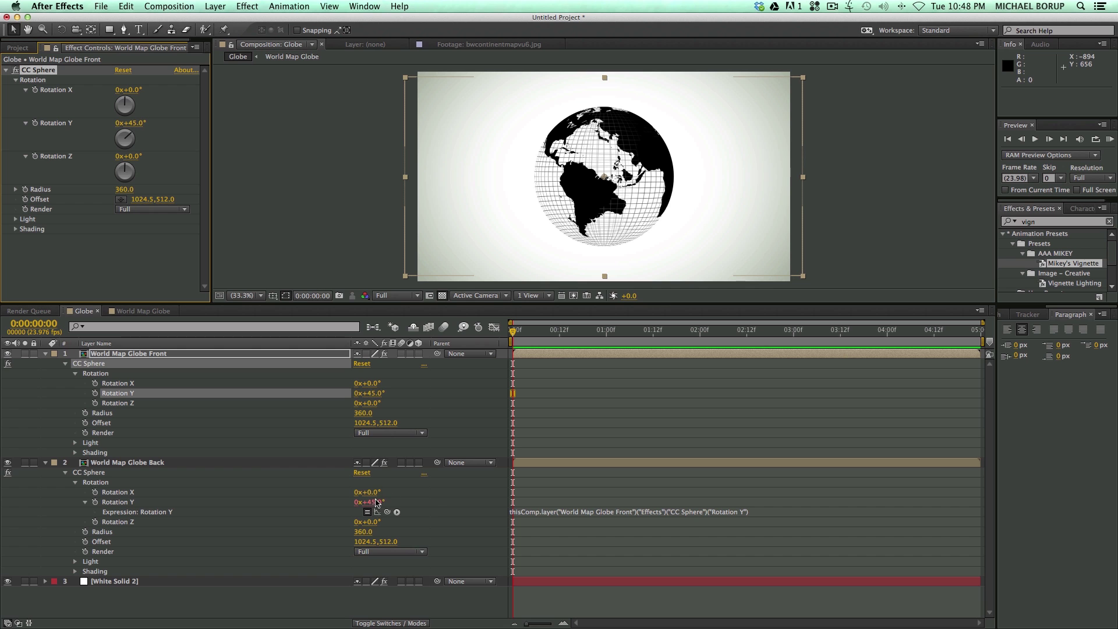
left_click_drag(375, 393, 398, 396)
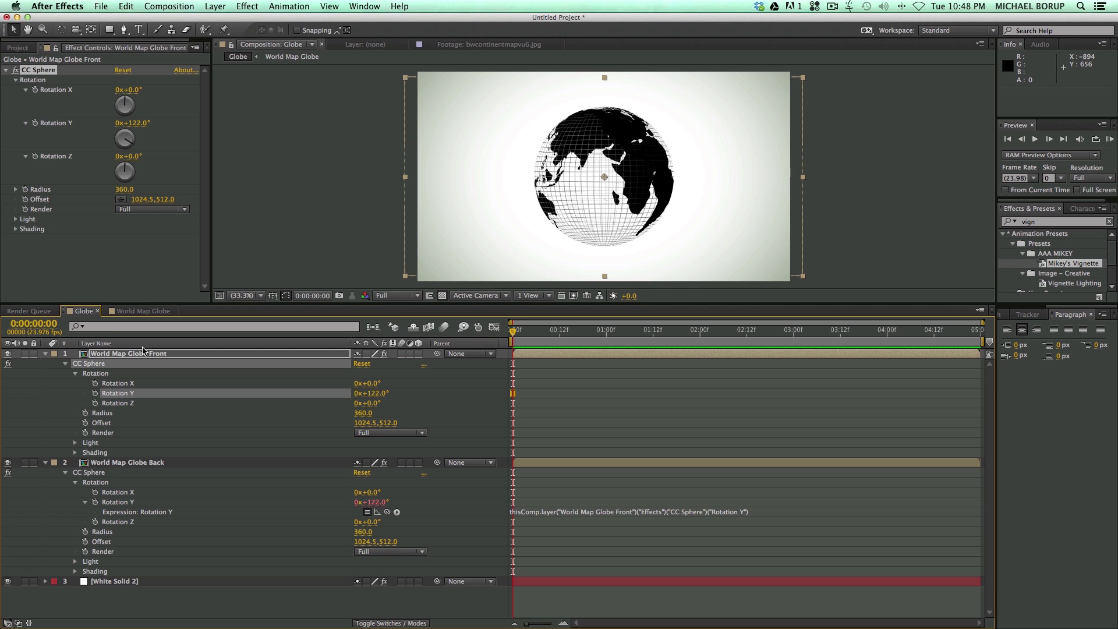
- Set Globe Front's CC Sphere Render to Outside
left_click(46, 354)
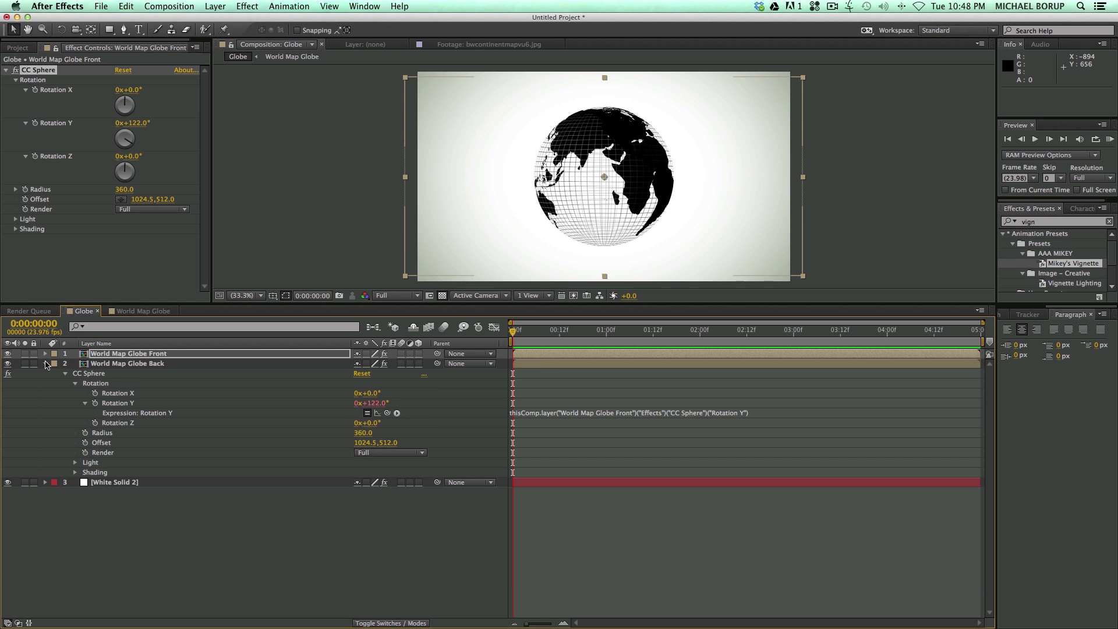
left_click(45, 364)
left_click(142, 357)
left_click(150, 209)
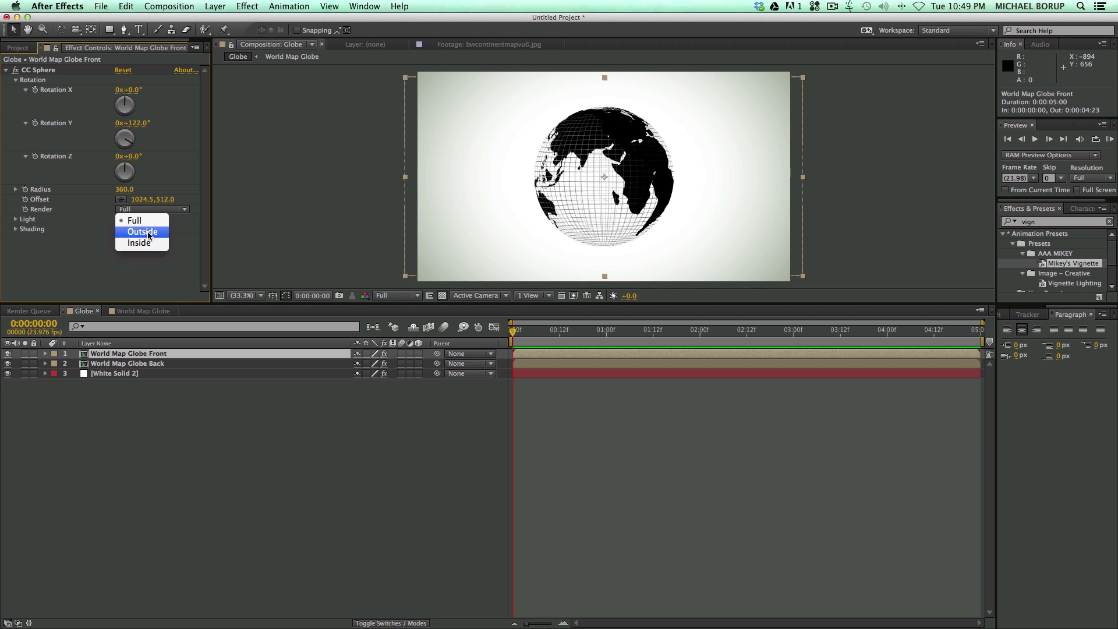
left_click(149, 232)
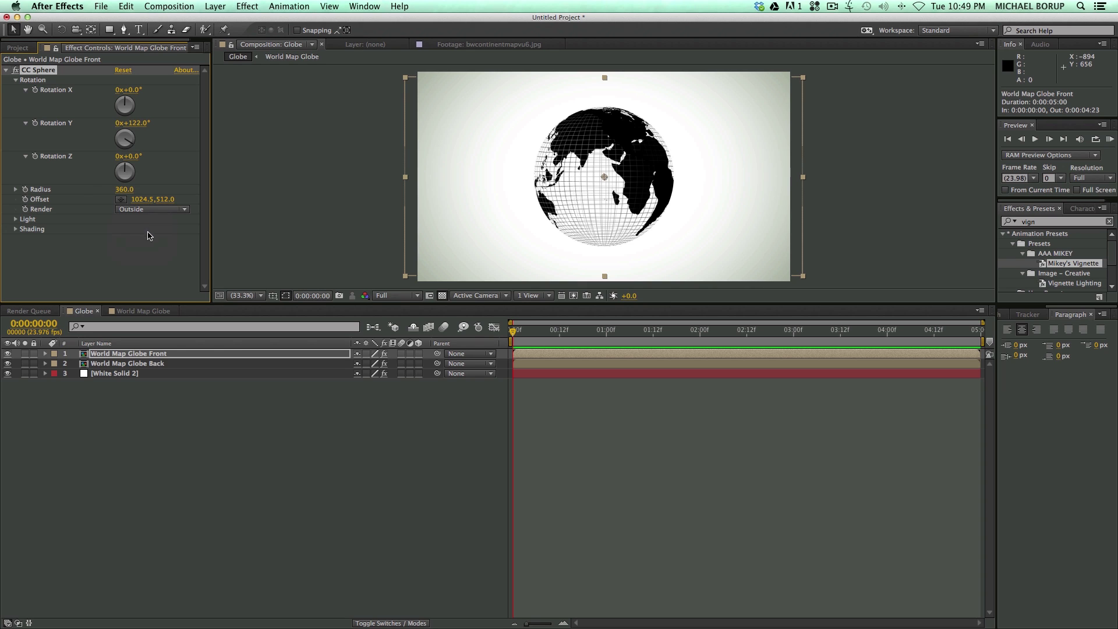
- Set World Map Globe Back's CC Sphere Render to Inside
left_click(137, 364)
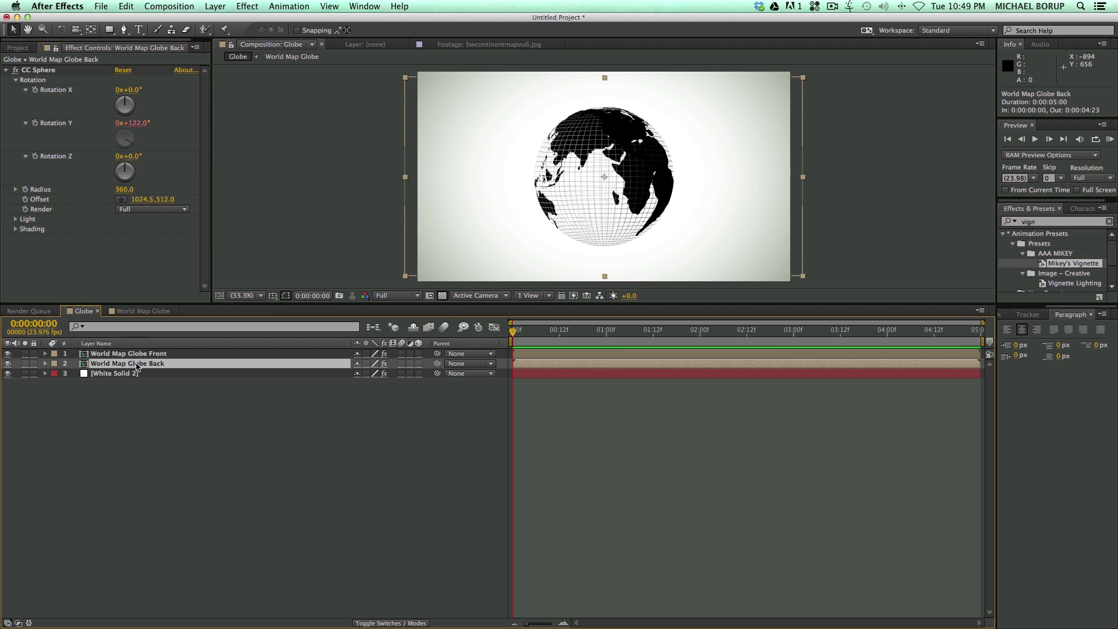
left_click(136, 209)
left_click(142, 243)
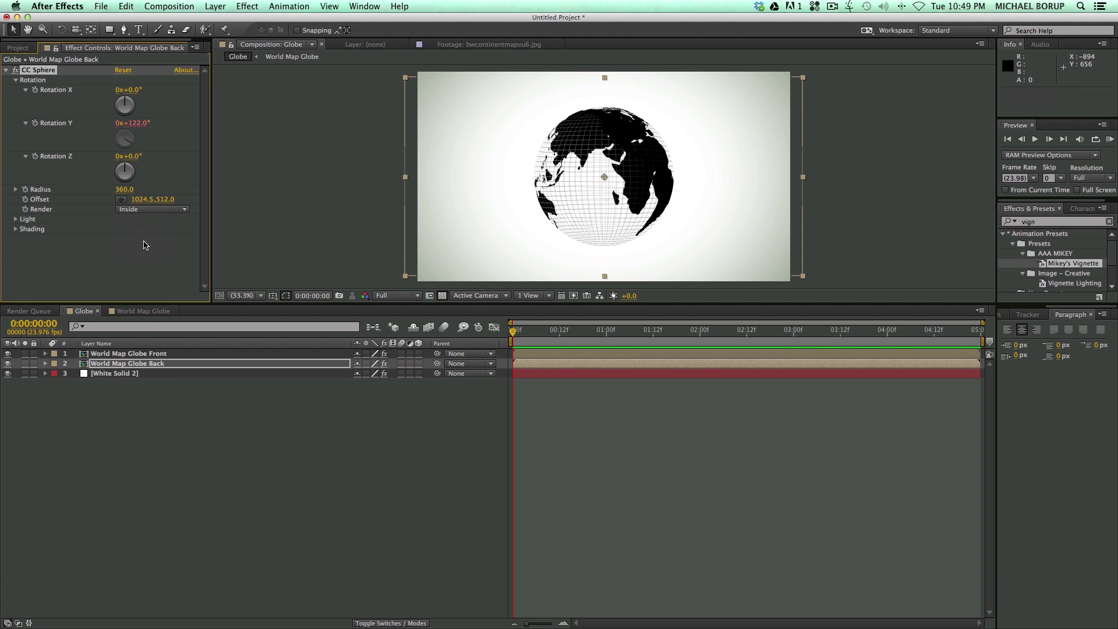
left_click(165, 365)
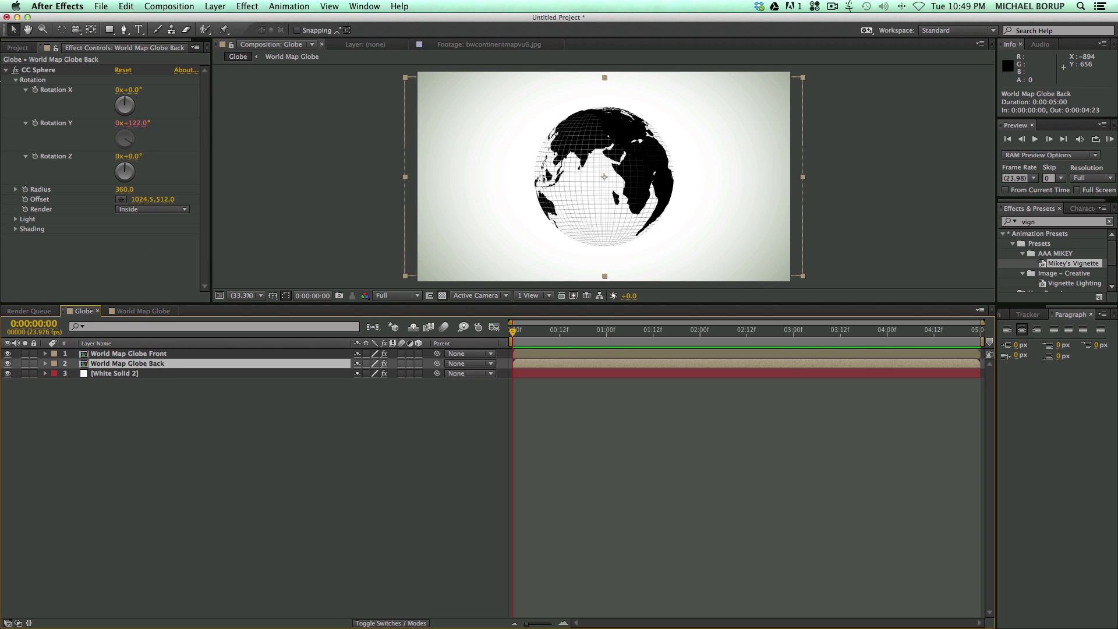
left_click(6, 70)
left_click(244, 7)
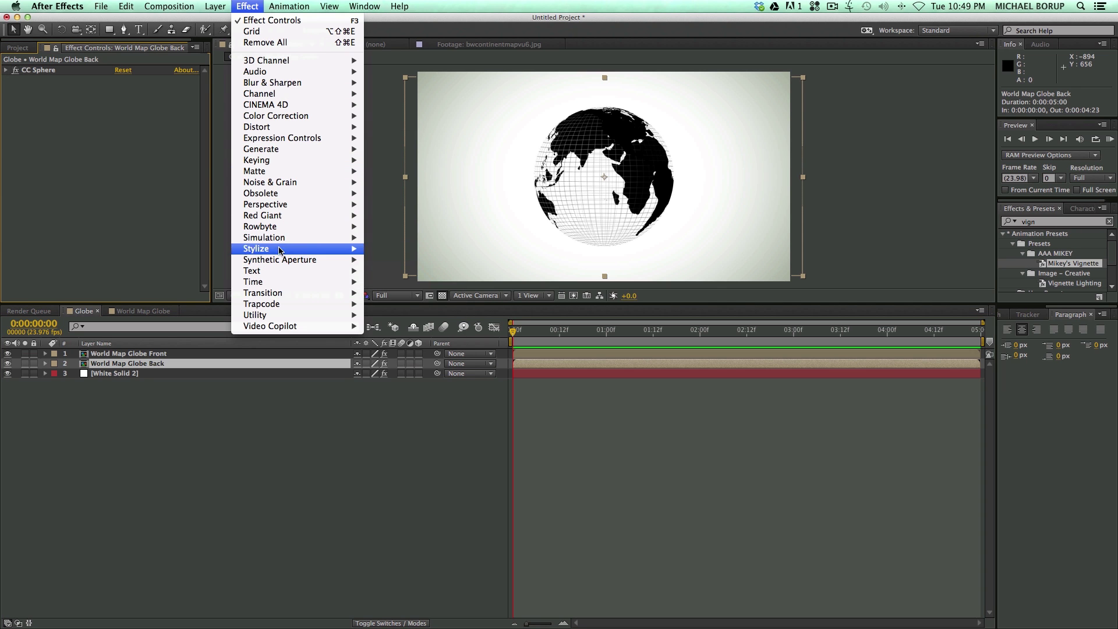
- Add a Tint effect to the back globe with Map Black To set to grey
mouse_move(283, 115)
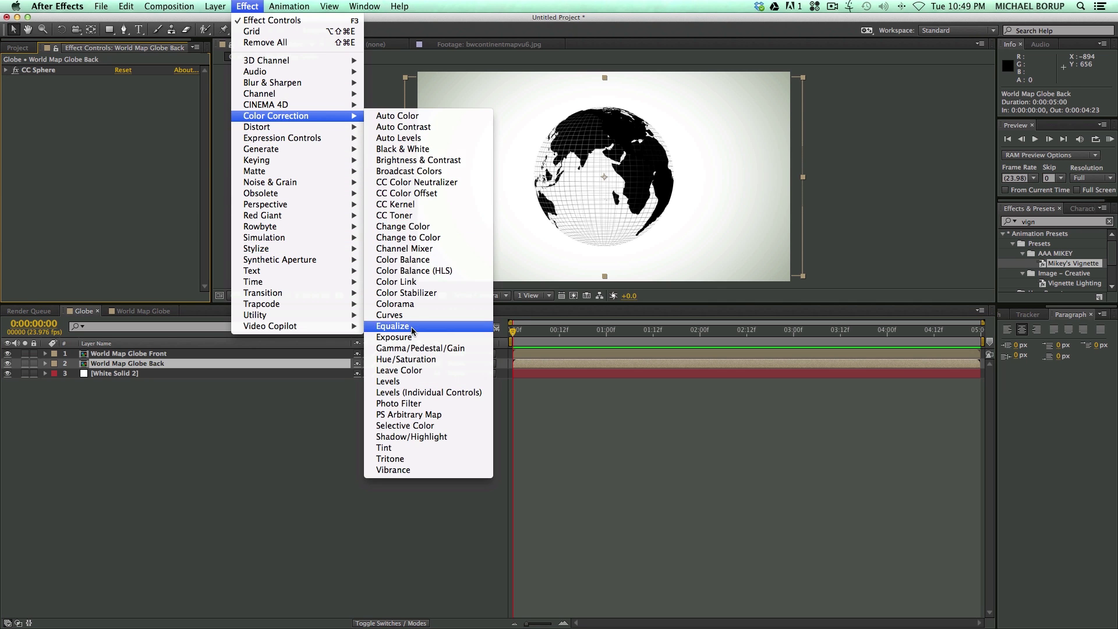
left_click(401, 448)
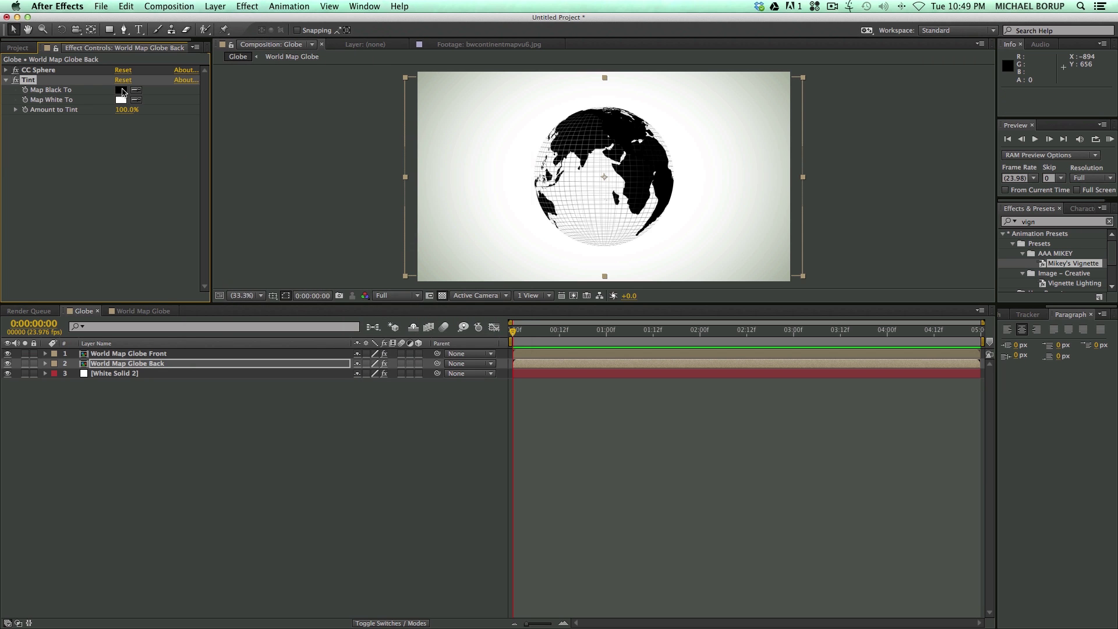
left_click(121, 90)
mouse_move(232, 201)
left_mouse_down()
mouse_move(198, 289)
mouse_move(199, 256)
left_mouse_up()
left_click(474, 178)
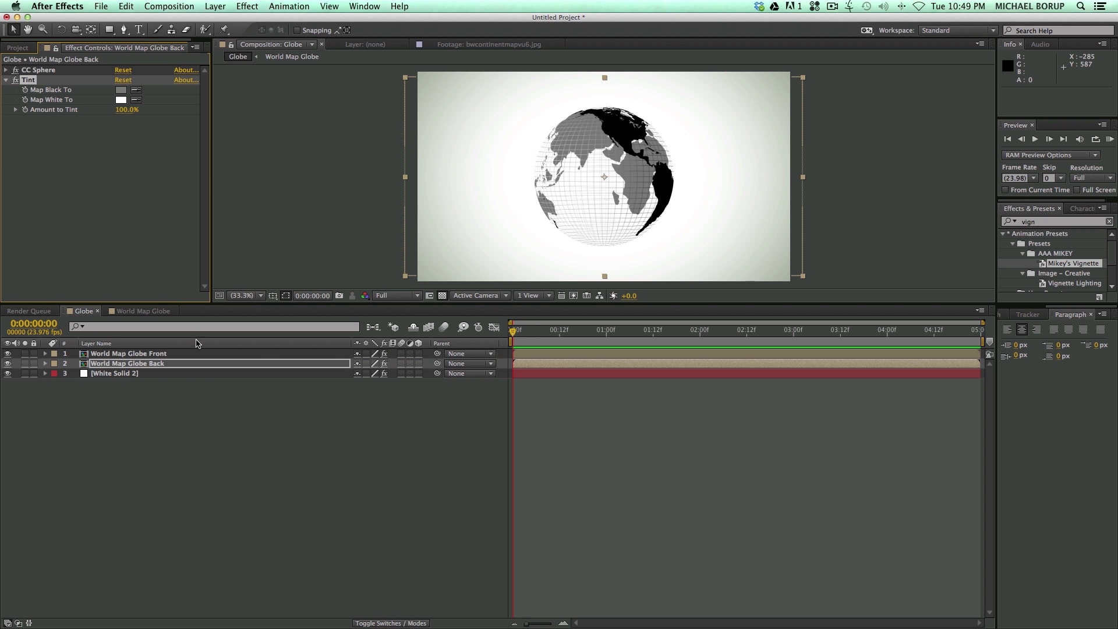
- Enlarge the viewer and spin World Map Globe Front's Rotation Y to 63°
left_click(215, 353)
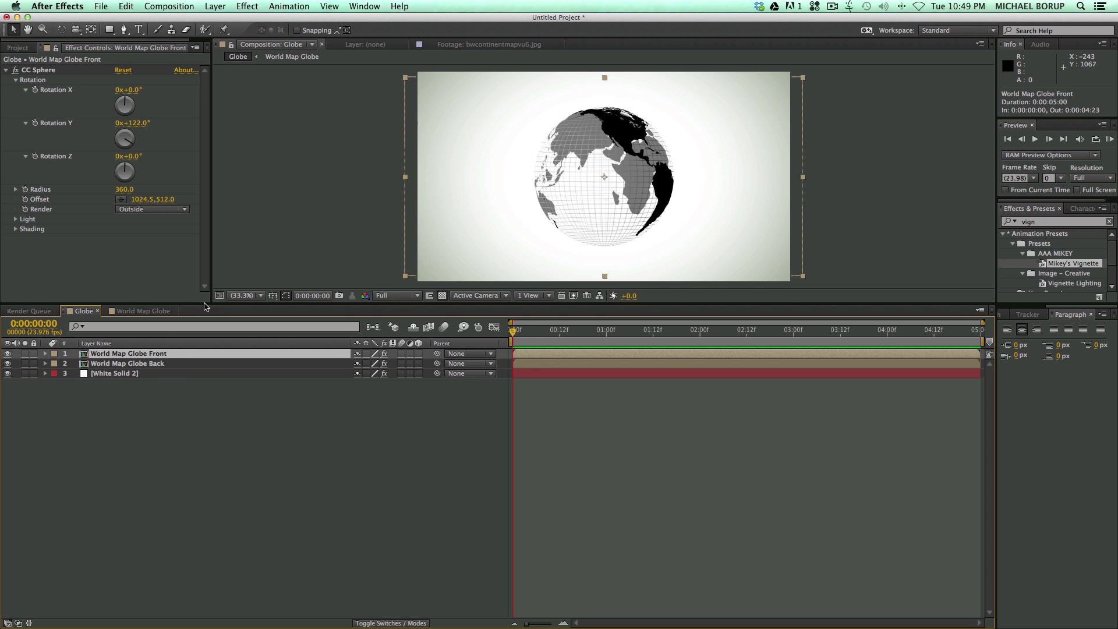
left_click_drag(210, 305, 177, 464)
left_click_drag(118, 123, 139, 168)
- Keyframe Globe Front's Rotation Y from 0° at frame 0 to 1x+0° at 0:00:04:23, then RAM preview
left_click(527, 500)
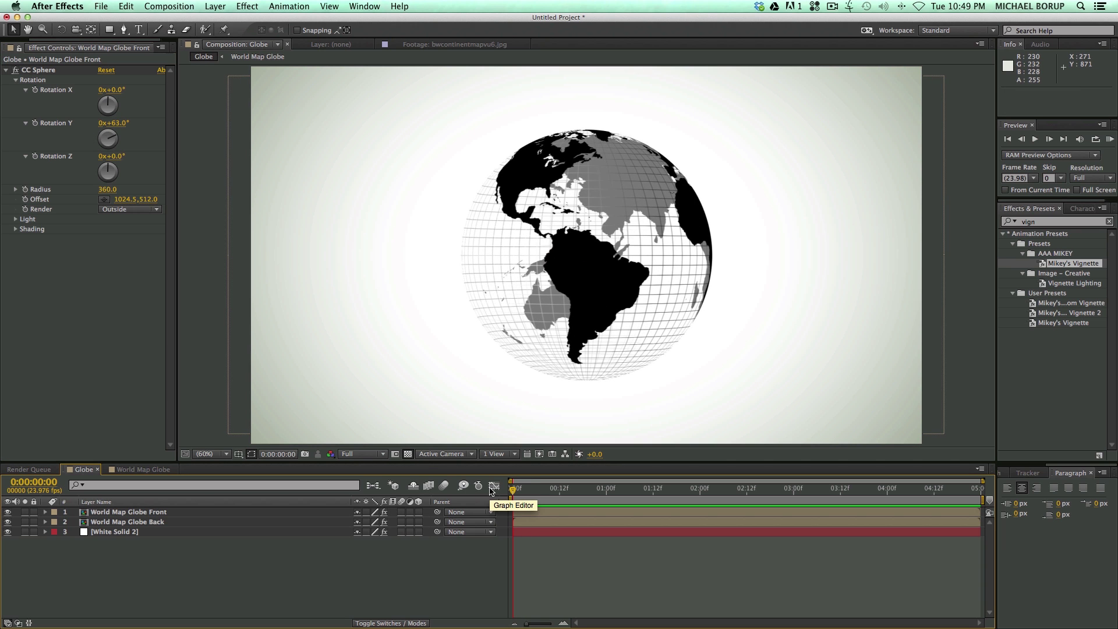
left_click(114, 124)
type("0")
key("Return")
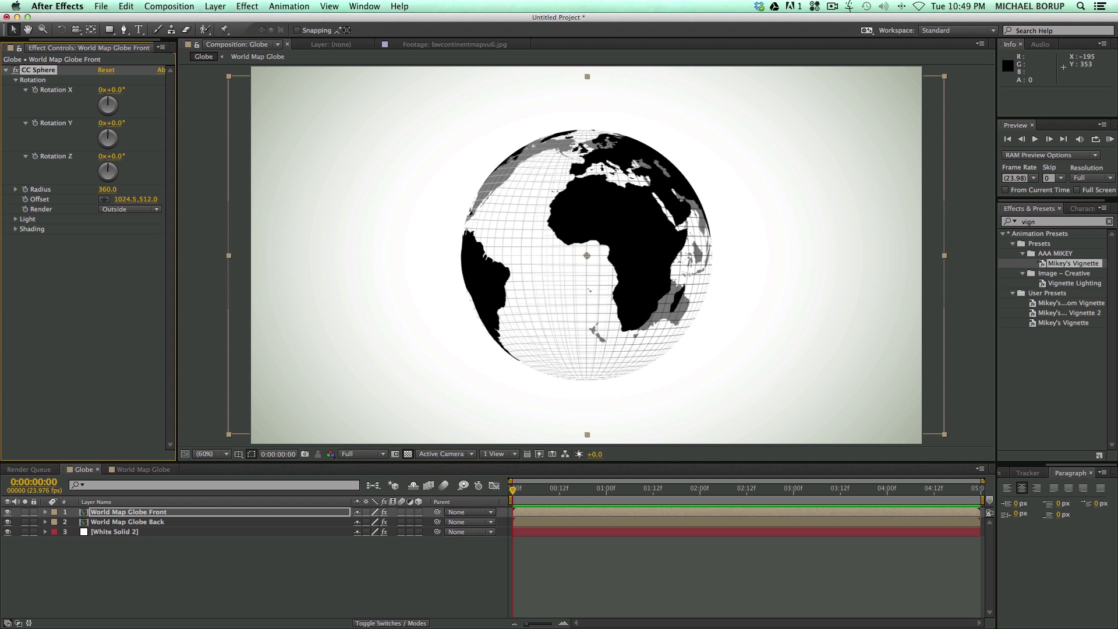
left_click(35, 124)
key("End")
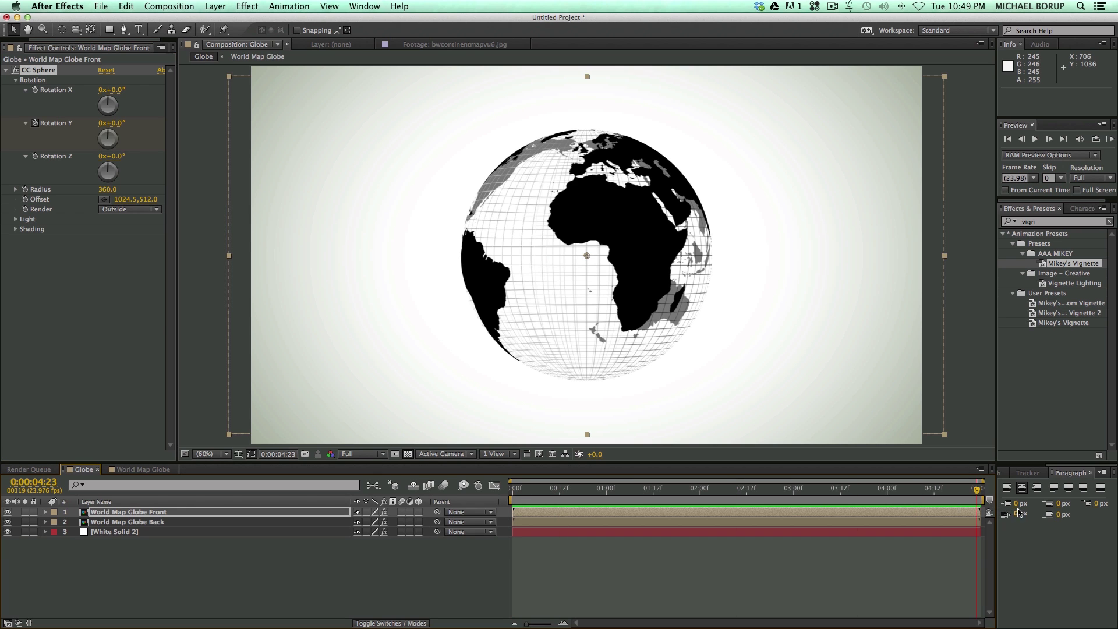
left_click(101, 123)
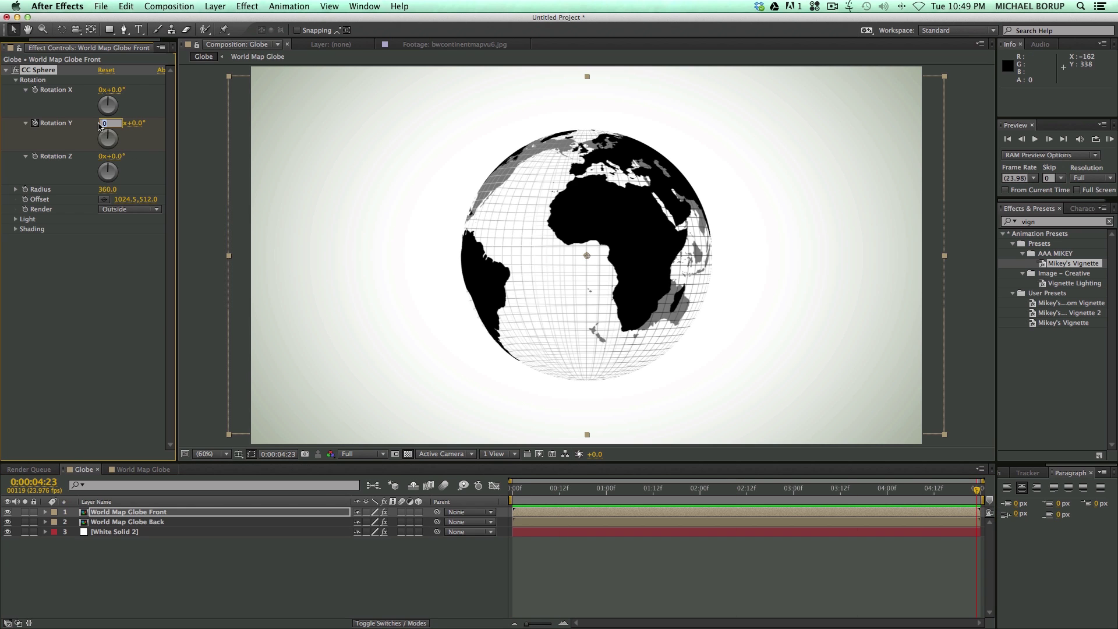
type("1")
key("Return")
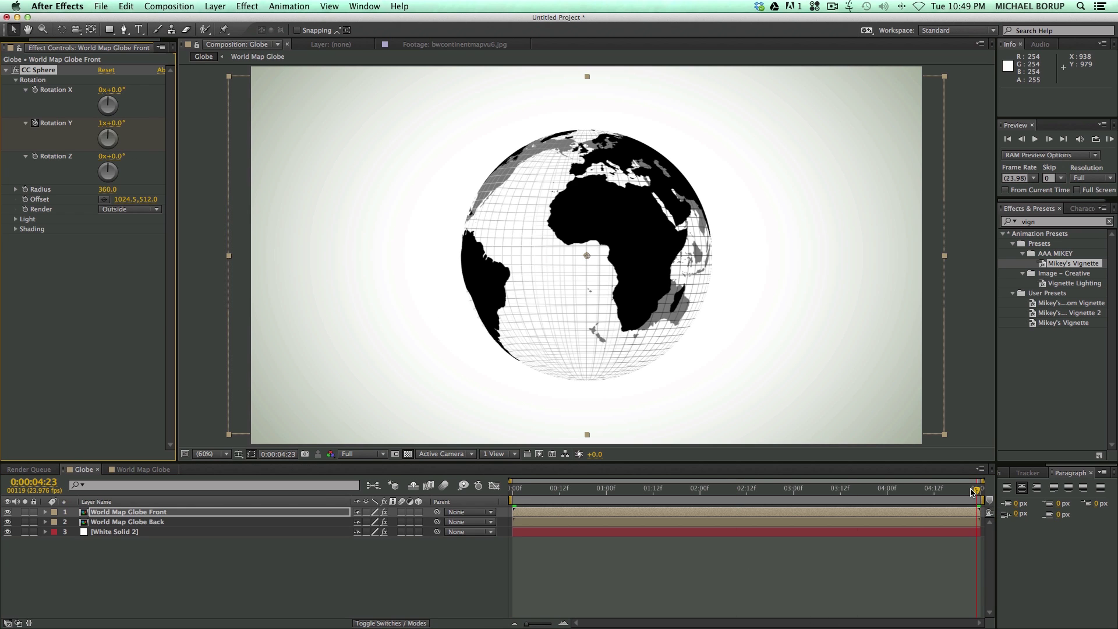
left_click_drag(974, 492, 468, 495)
key("KP_0")
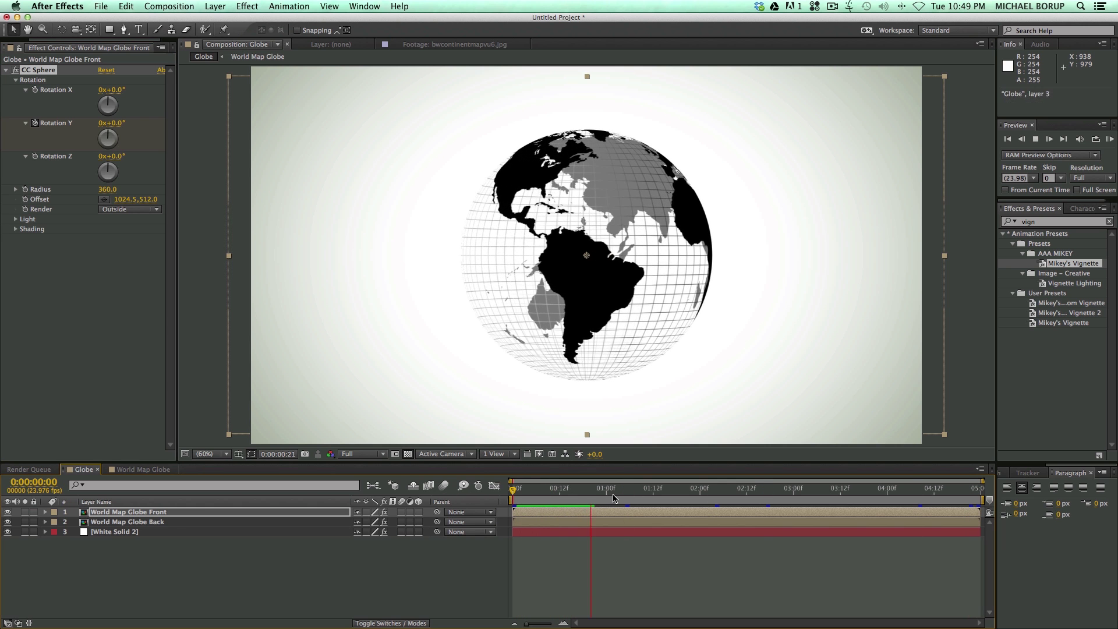
- Add a 'World News Report' text layer over the globe and nudge it slightly
left_click(992, 504)
left_click_drag(984, 489, 472, 497)
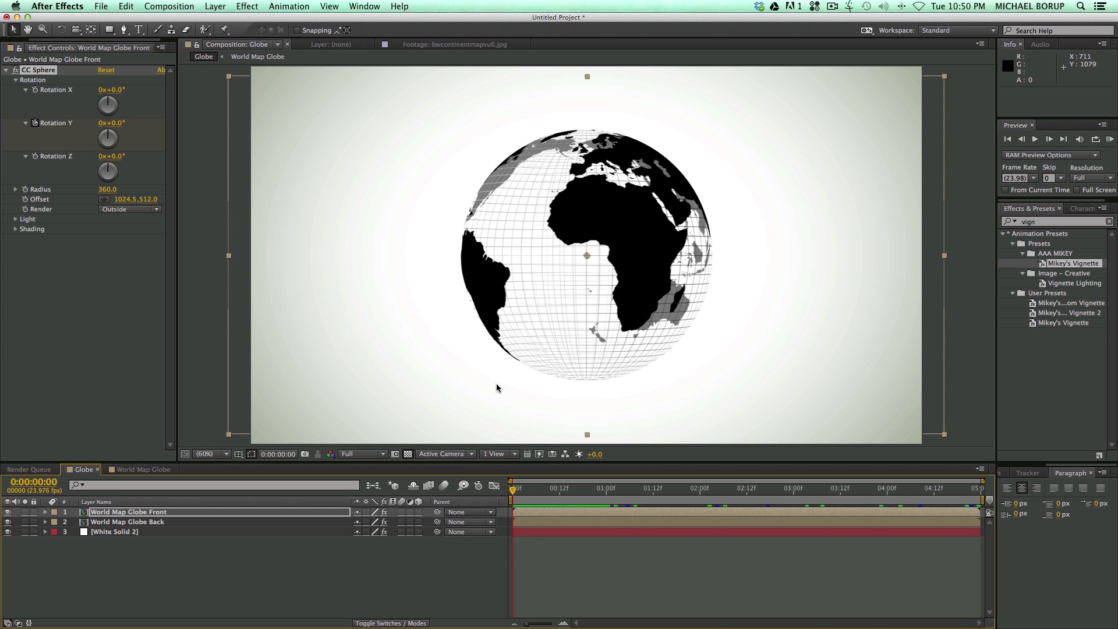
left_click(138, 30)
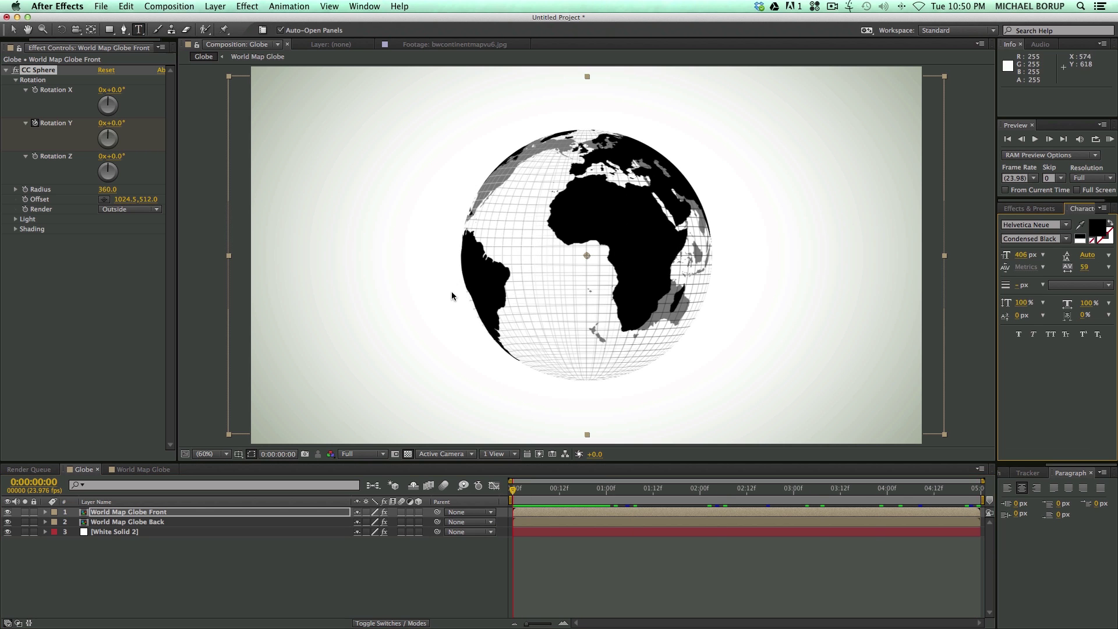
left_click(438, 282)
type("World News")
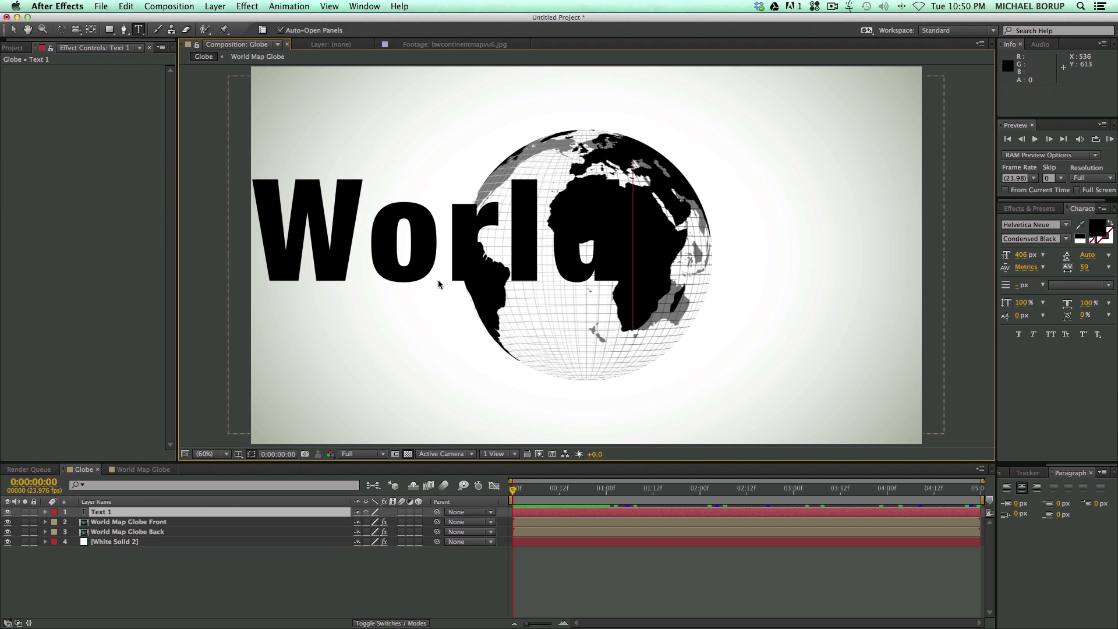
type(" Report")
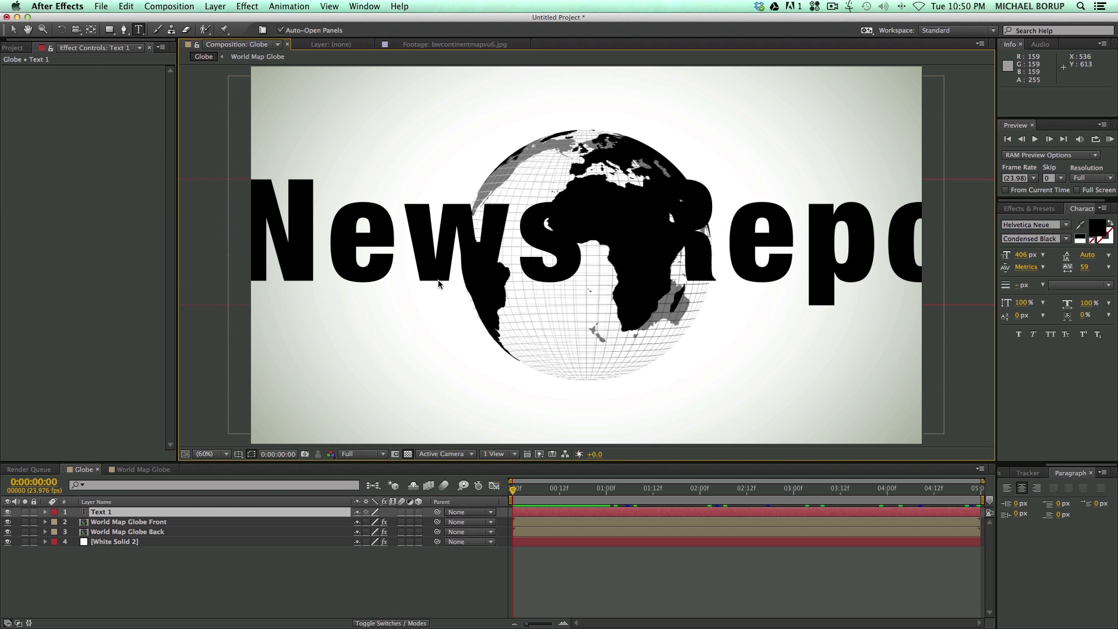
key("Escape")
key("v")
left_click_drag(384, 234, 388, 237)
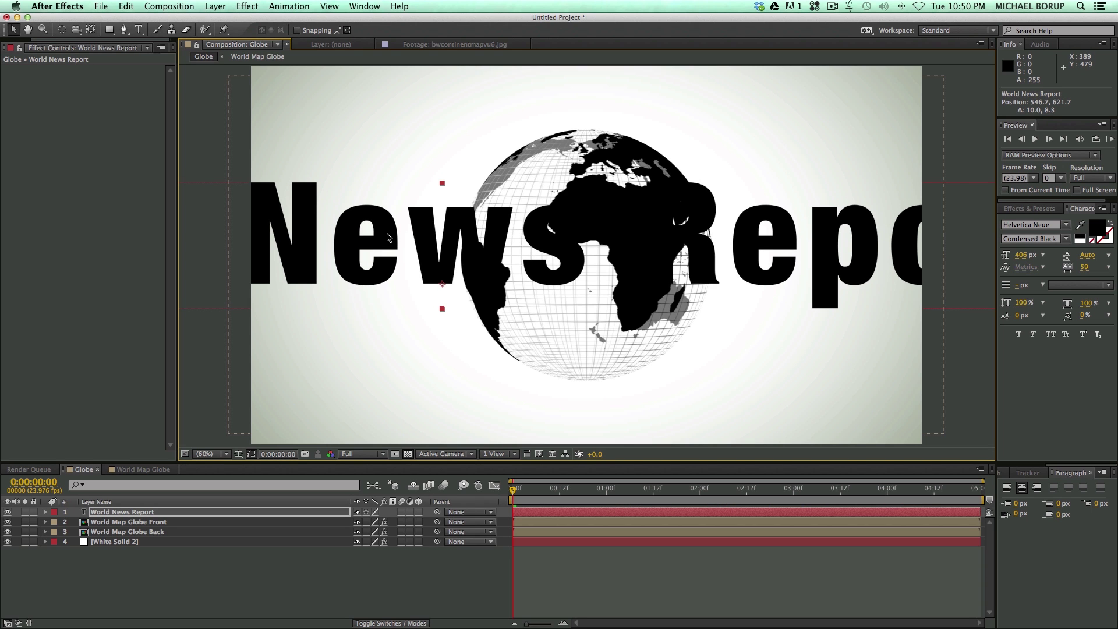
- Pre-compose the title into a composition named 'World News Report'
key("super+shift+c")
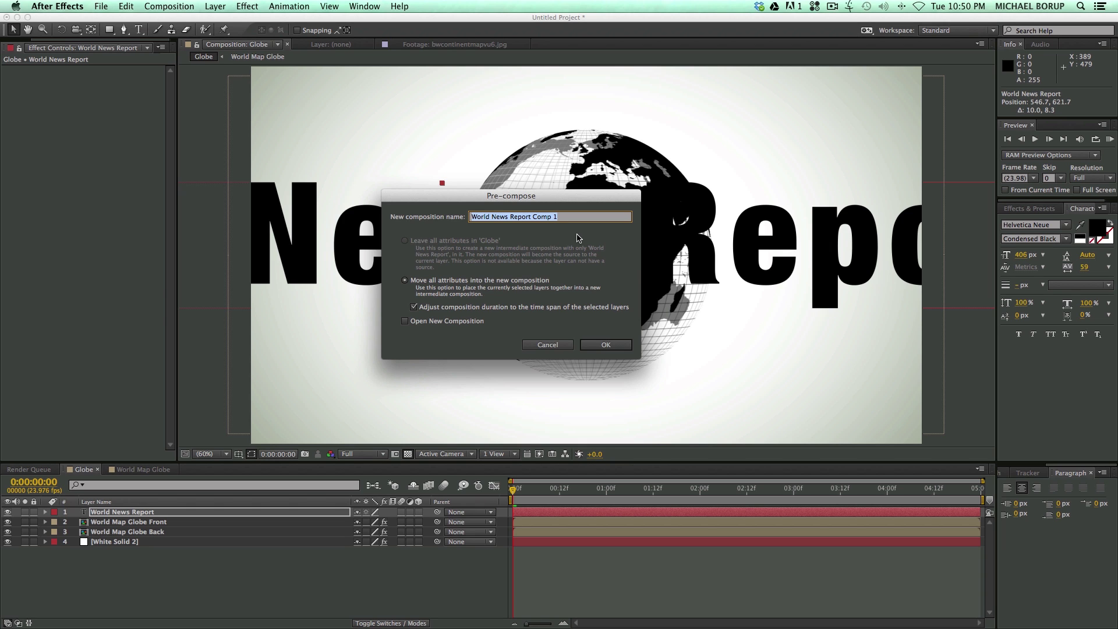
type("World News Re")
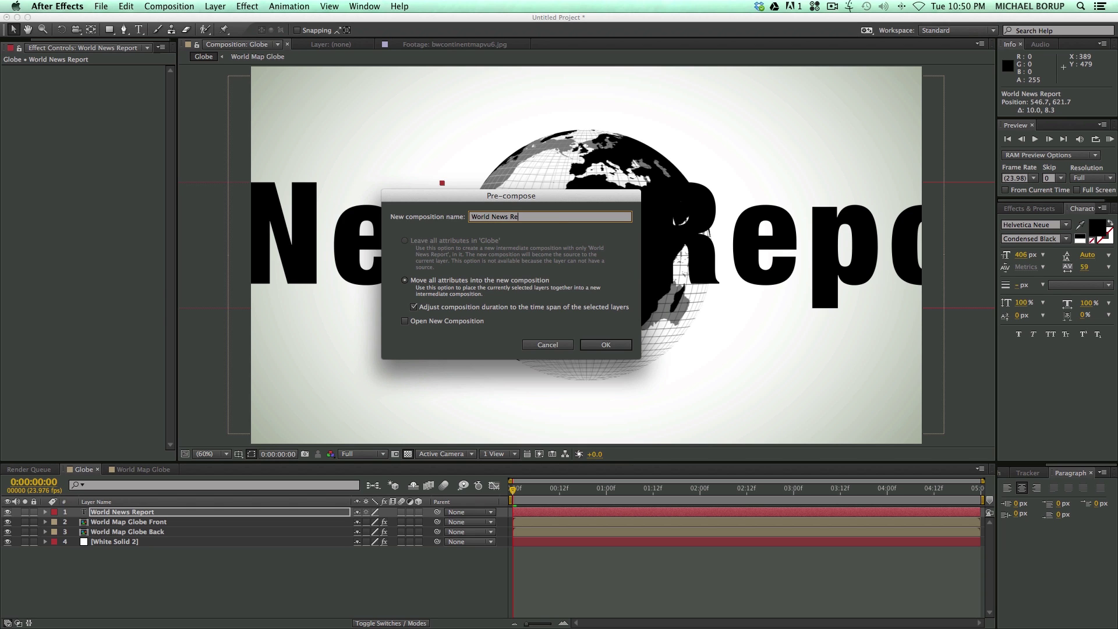
type("port")
key("Return")
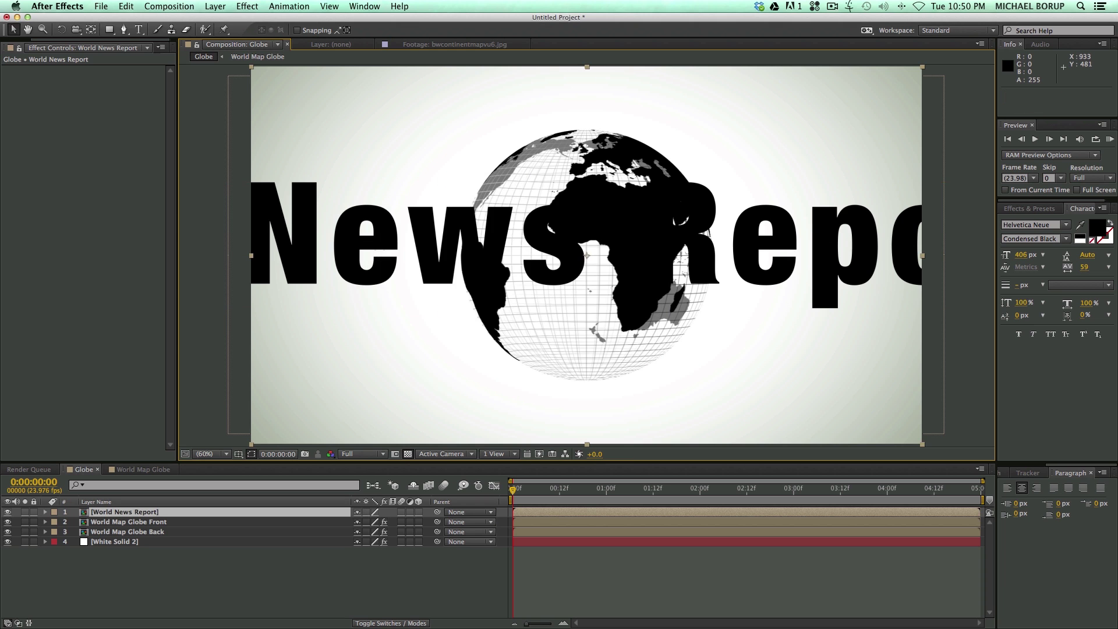
- Open the World News Report precomp and set its width to 3000 px
double_click(555, 514)
key("comma")
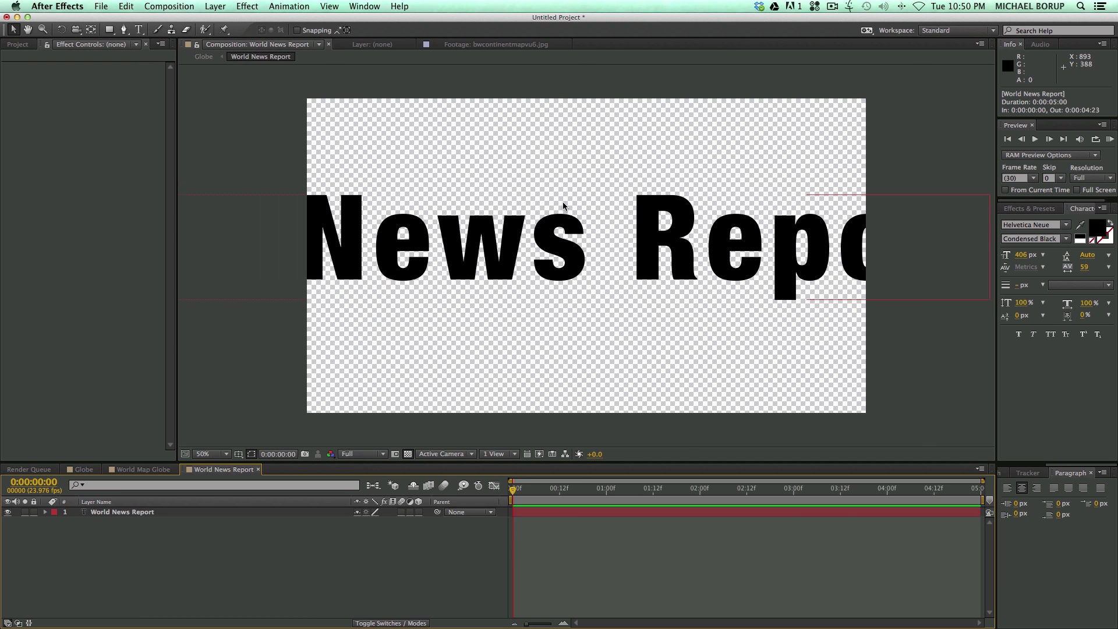
right_click(244, 130)
left_click(273, 156)
mouse_move(401, 192)
left_mouse_down()
mouse_move(454, 190)
mouse_move(401, 188)
left_mouse_up()
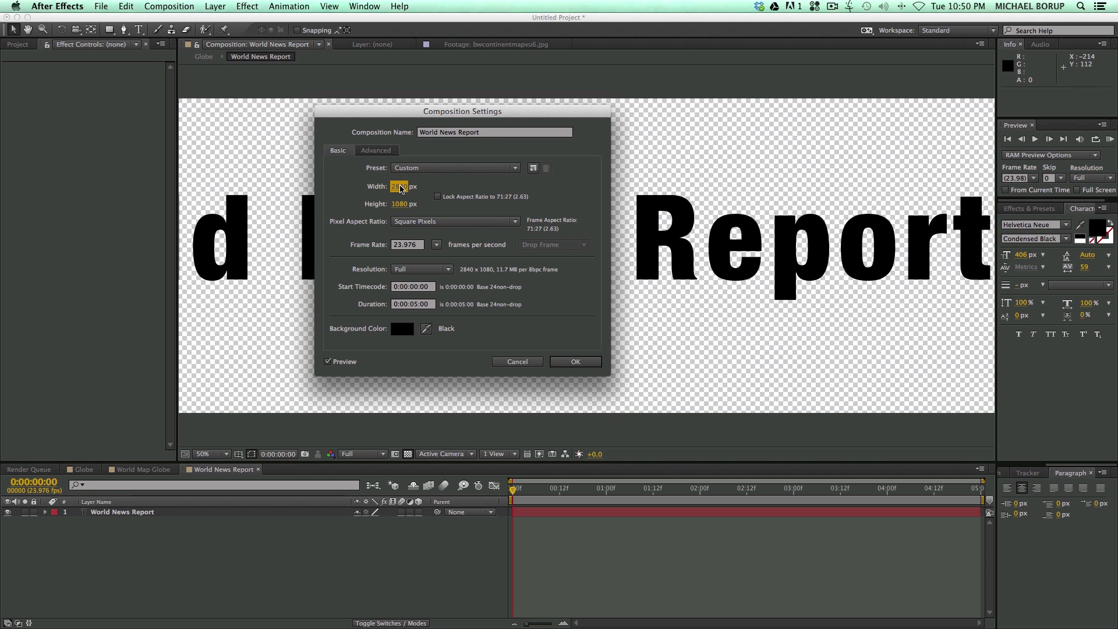
left_click(400, 188)
type("3000")
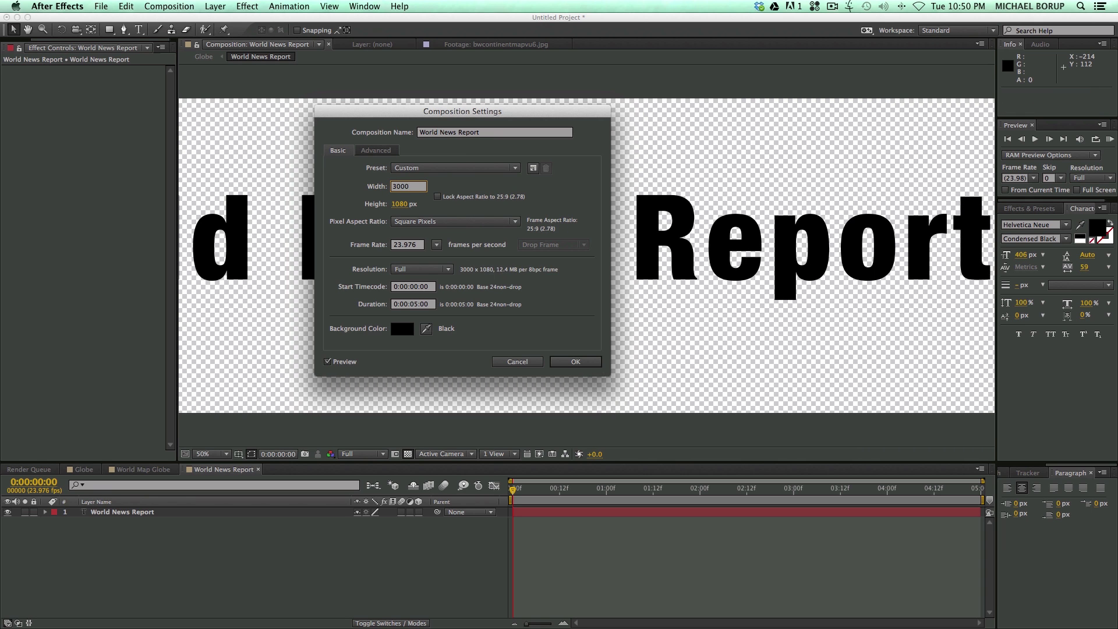
key("Return")
- Widen the World News Report composition further to 5000 px
key("comma")
key("comma")
key("comma")
key("comma")
key("comma")
key("period")
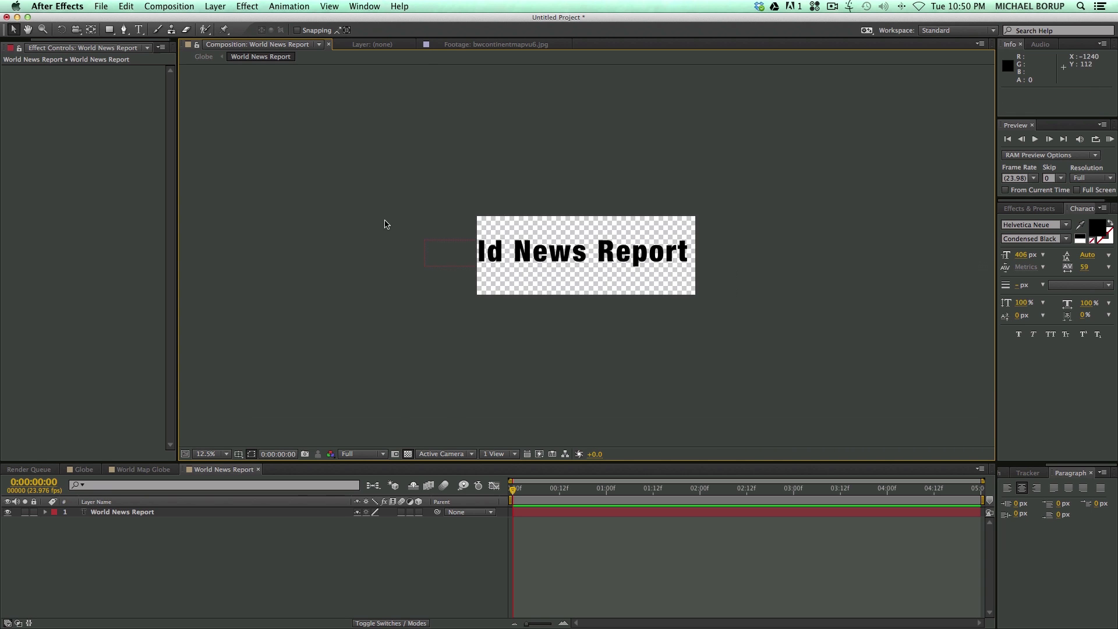
right_click(385, 223)
left_click(420, 241)
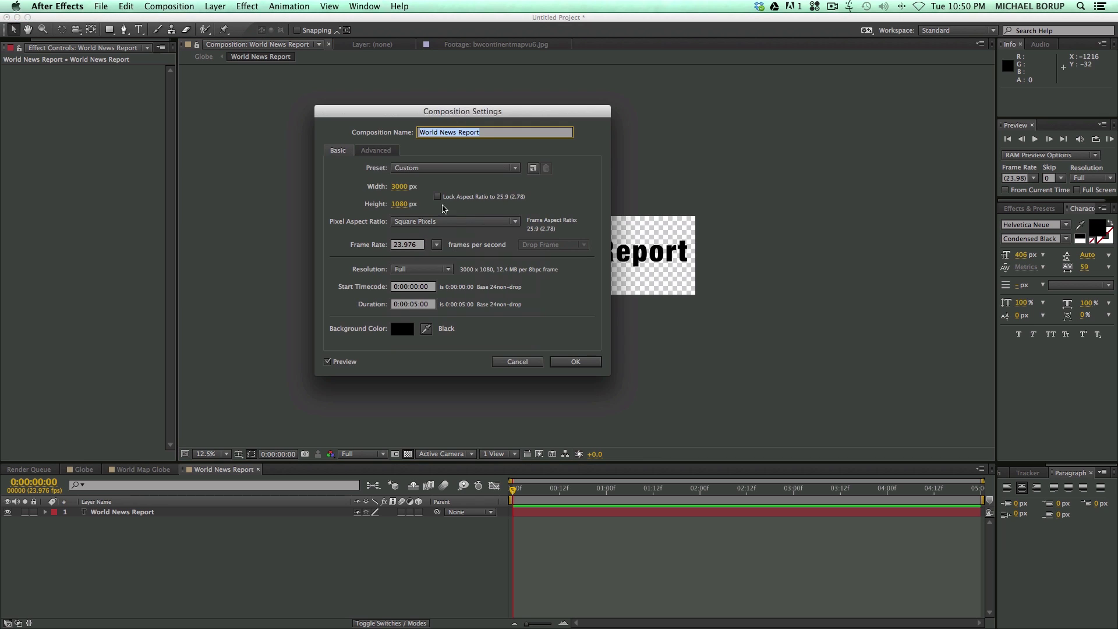
left_click(404, 188)
type("5000")
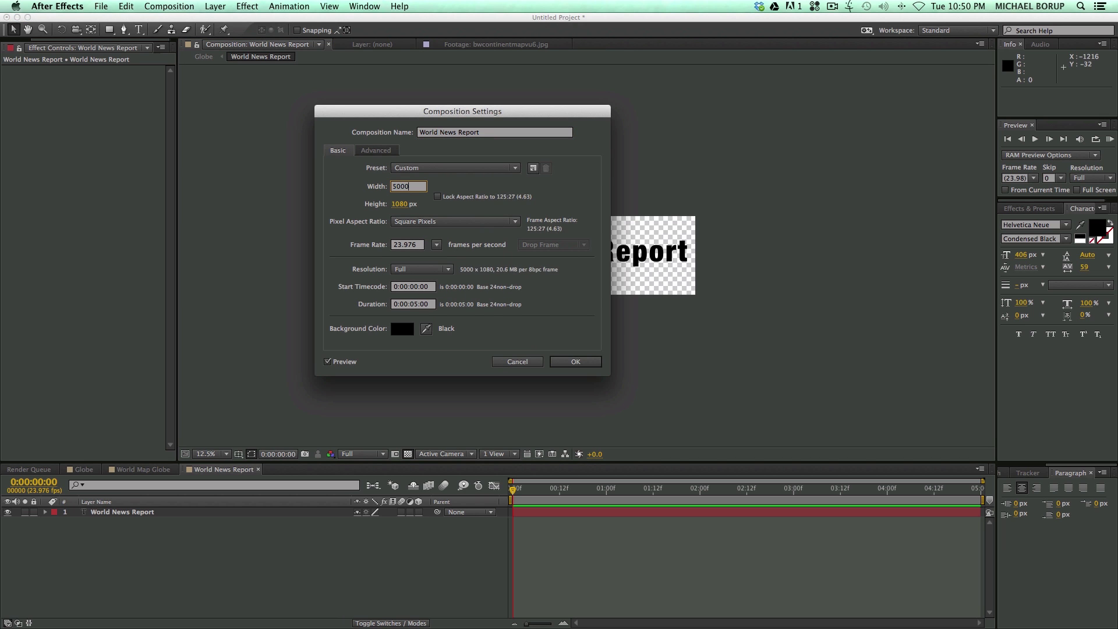
key("Return")
- Centre the title horizontally in the composition with Align
left_click_drag(553, 257, 572, 260)
left_click_drag(1063, 466, 1010, 466)
left_click(1010, 473)
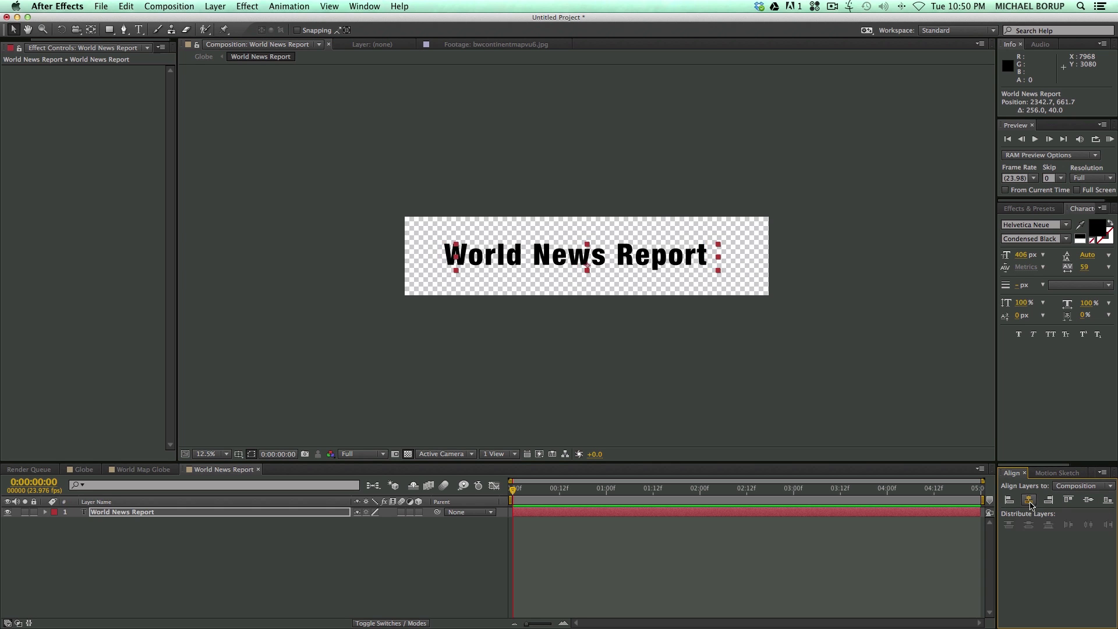
left_click(1029, 502)
left_click(732, 354)
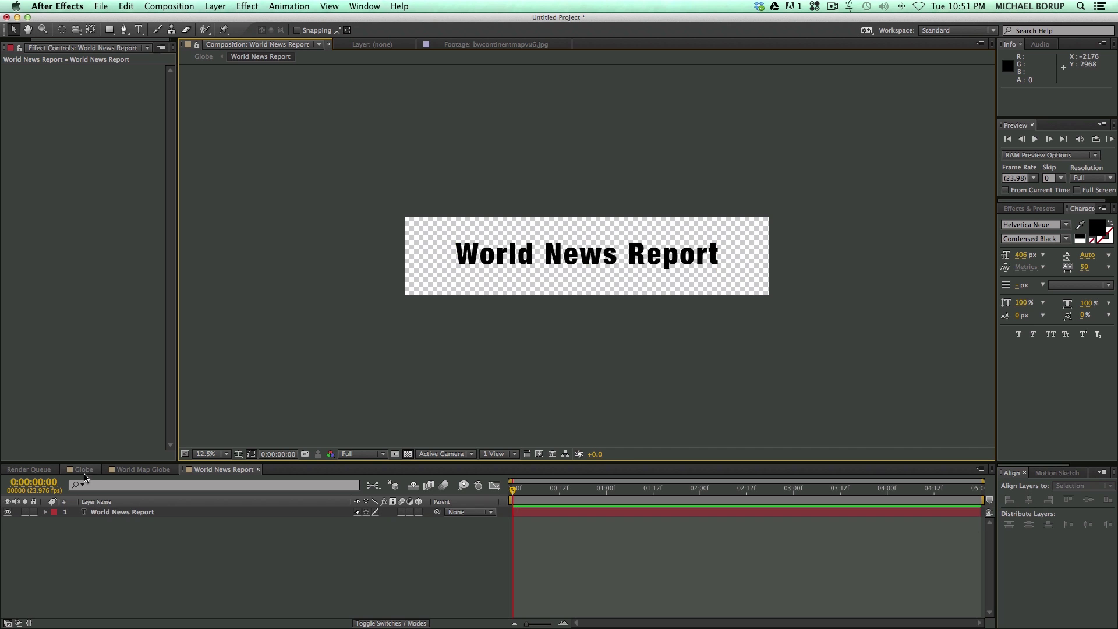
- In the Globe comp, wrap the title precomp with CC Cylinder and rotate it 133° on Y
left_click(144, 469)
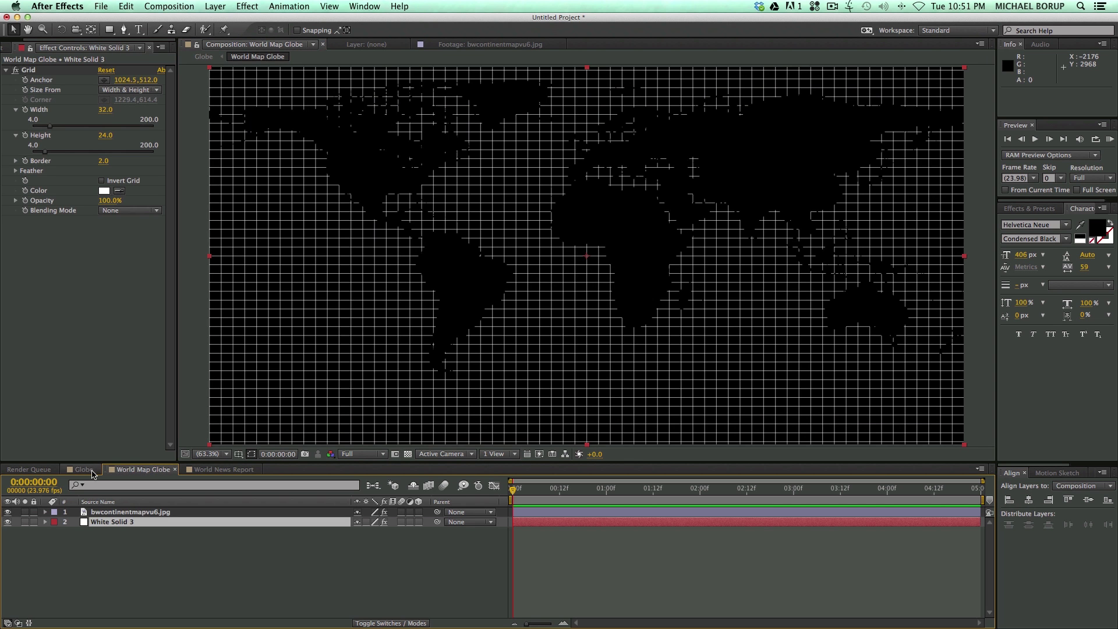
left_click(83, 469)
key("comma")
key("comma")
key("comma")
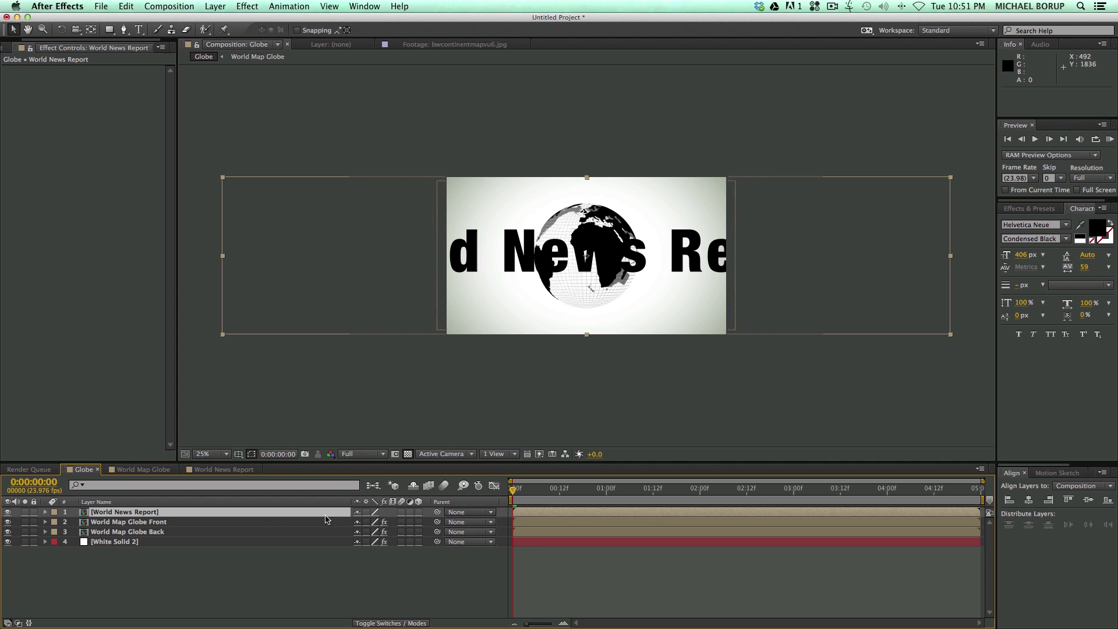
left_click(253, 7)
mouse_move(282, 206)
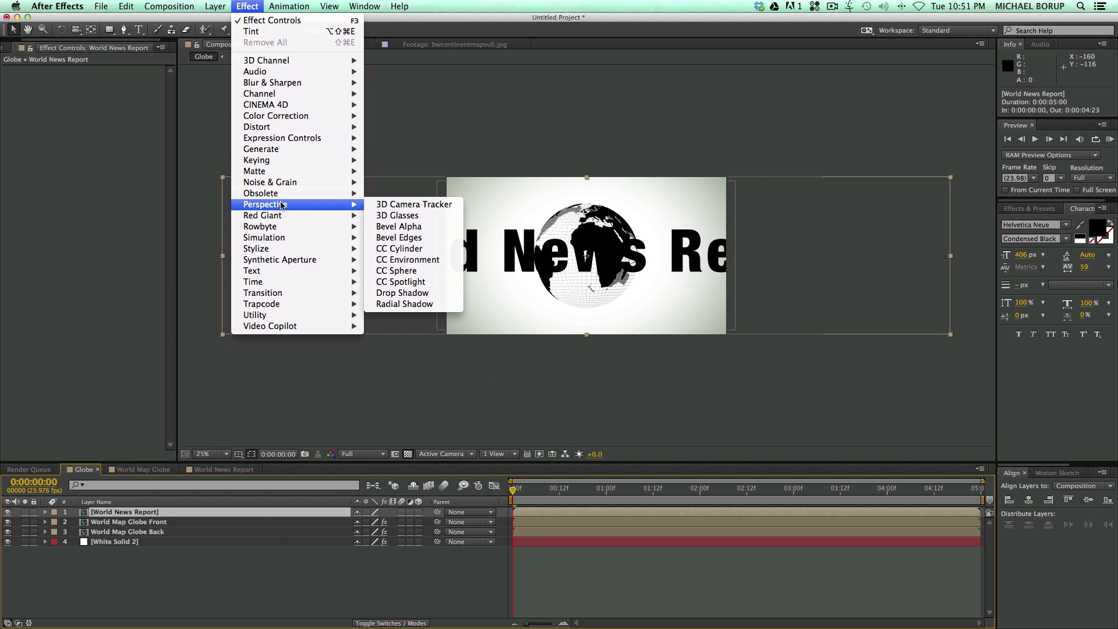
left_click(425, 249)
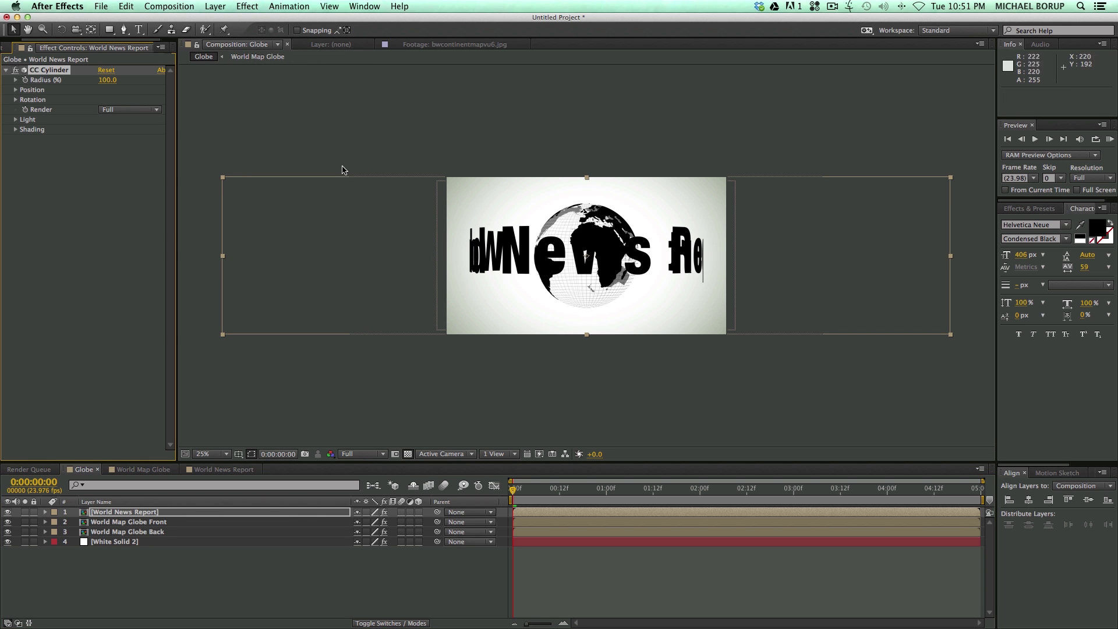
left_click(15, 100)
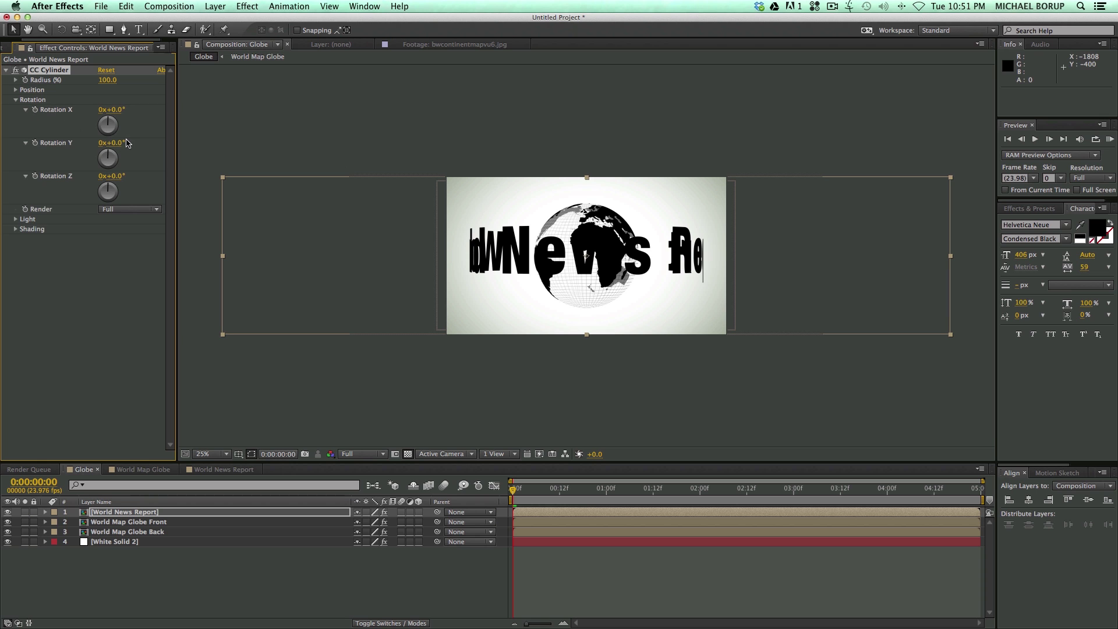
left_click_drag(121, 144, 221, 169)
- Change the World News Report text fill colour to blue 4E85BF
double_click(561, 518)
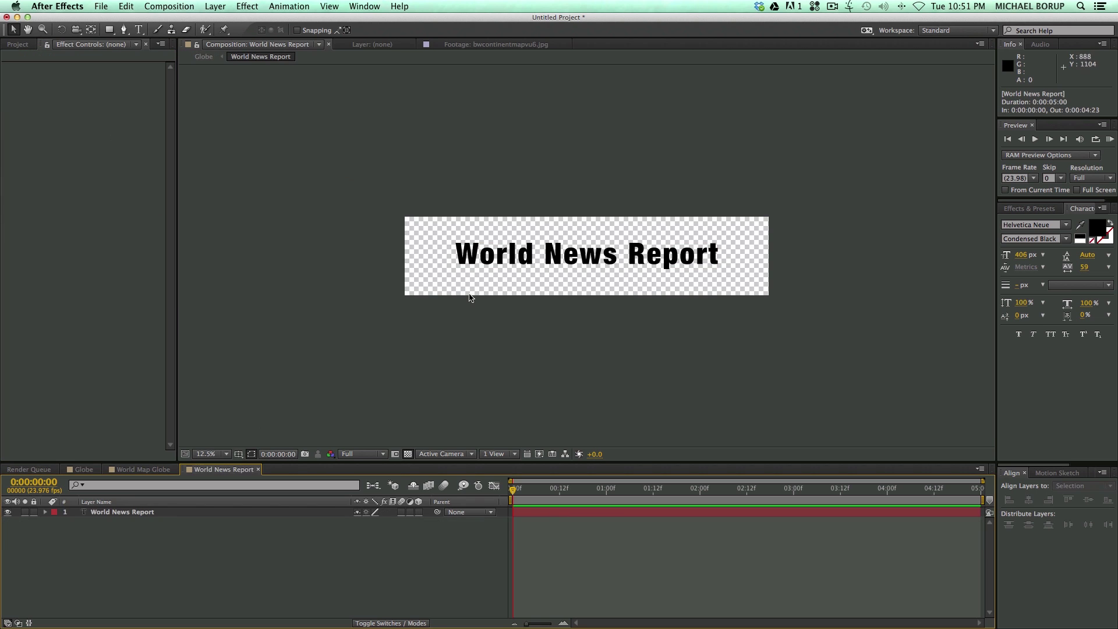
left_click(1097, 229)
left_click_drag(344, 232, 207, 269)
mouse_move(385, 248)
left_mouse_down()
mouse_move(382, 228)
mouse_move(378, 239)
left_mouse_up()
left_click(280, 215)
mouse_move(309, 192)
left_mouse_down()
mouse_move(319, 175)
mouse_move(320, 192)
left_mouse_up()
left_click(474, 178)
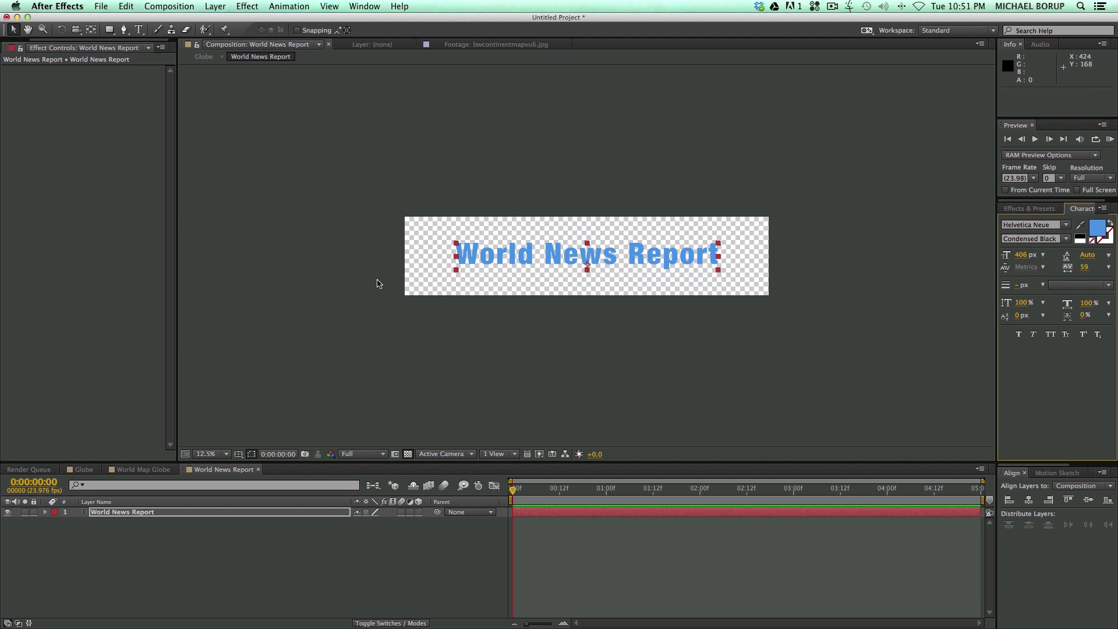
- Widen the World News Report composition to 10000 px
right_click(305, 259)
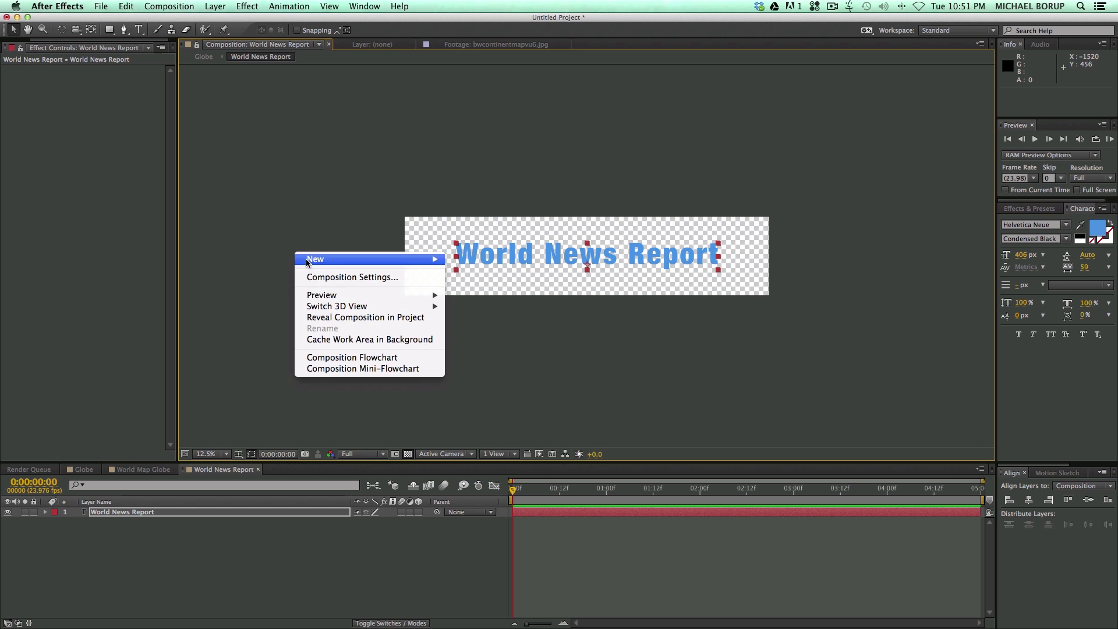
left_click(329, 277)
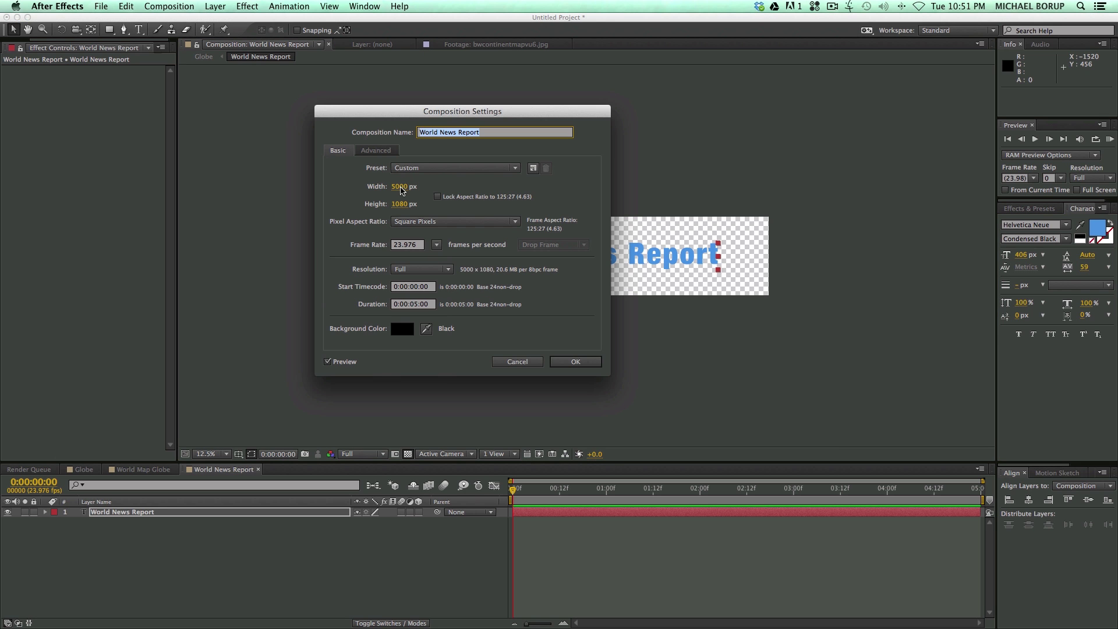
left_click(400, 189)
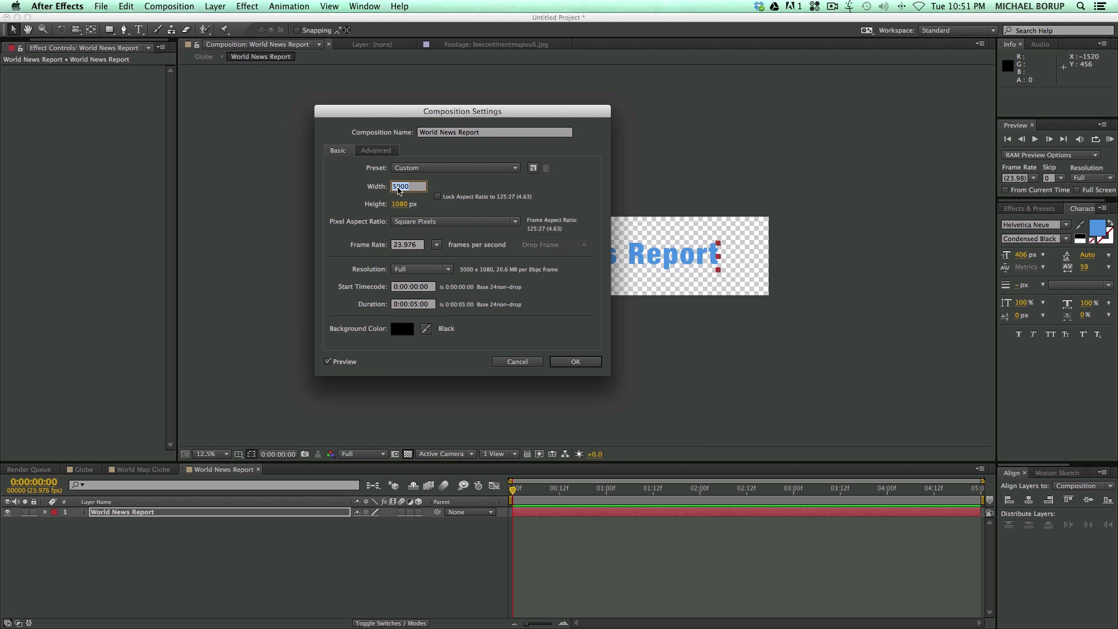
type("10000")
left_click(577, 363)
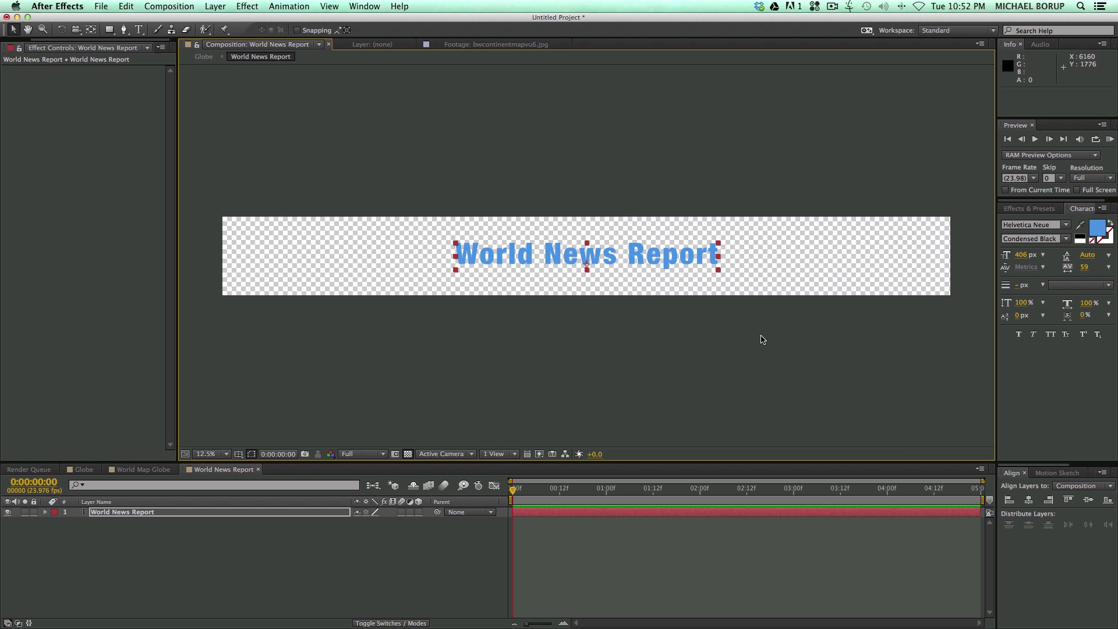
- In the Globe comp, scale the title to 41% and lower CC Cylinder Radius to 69
left_click(83, 469)
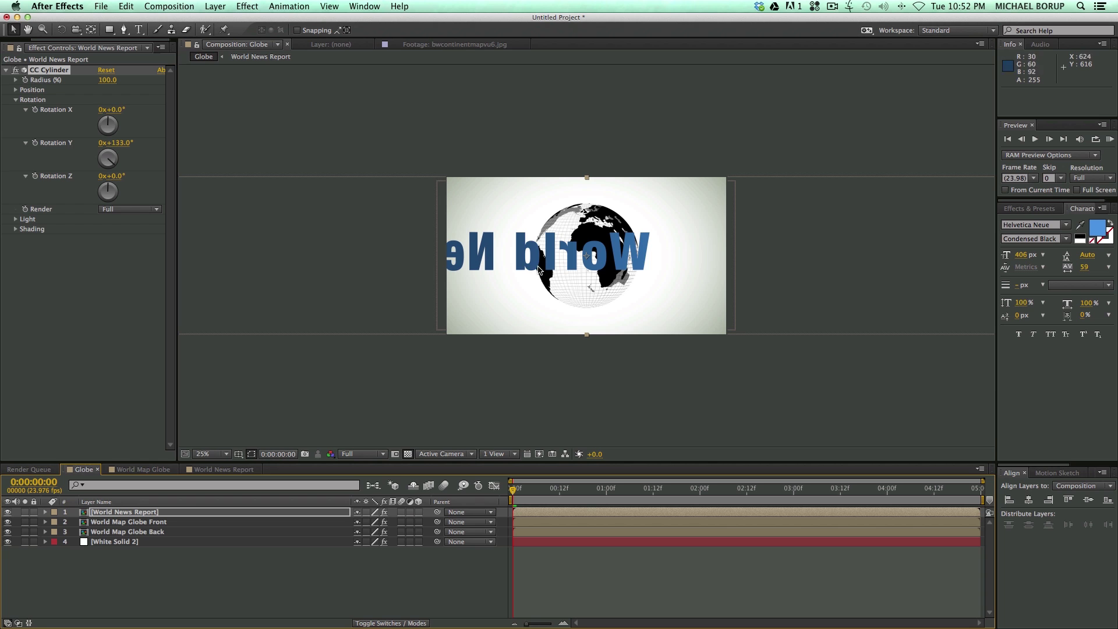
key("comma")
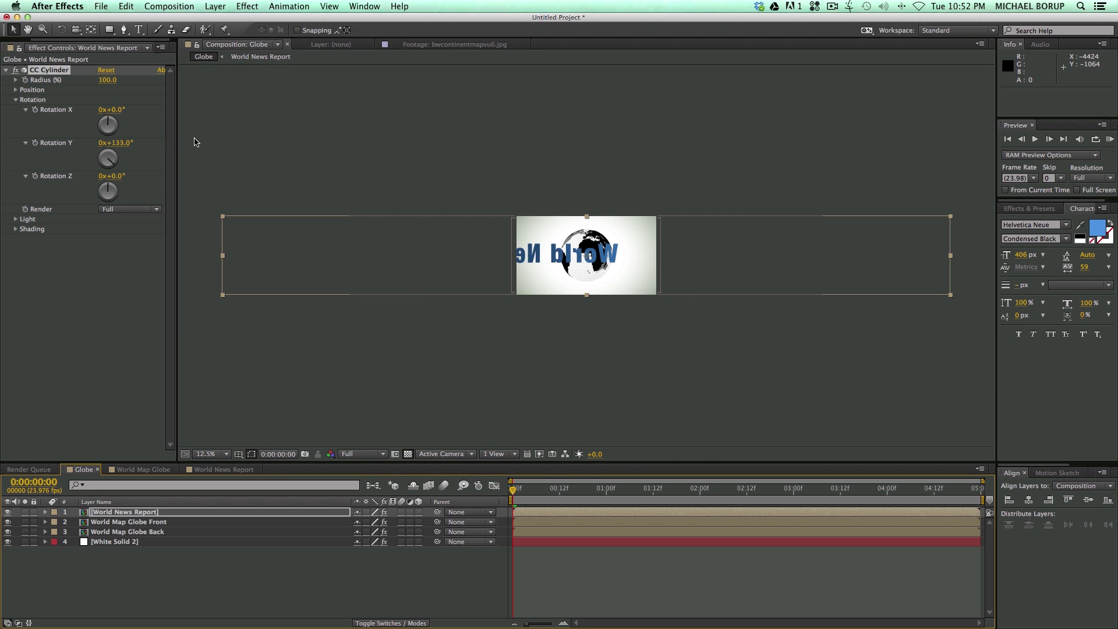
key("s")
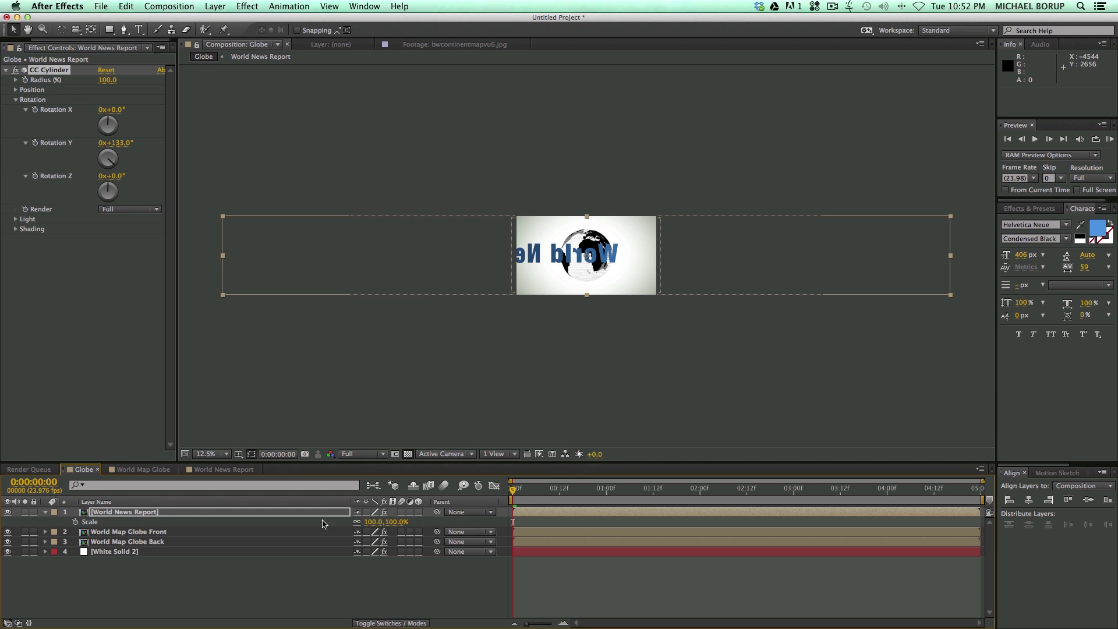
left_click_drag(380, 526, 344, 527)
key("period")
key("period")
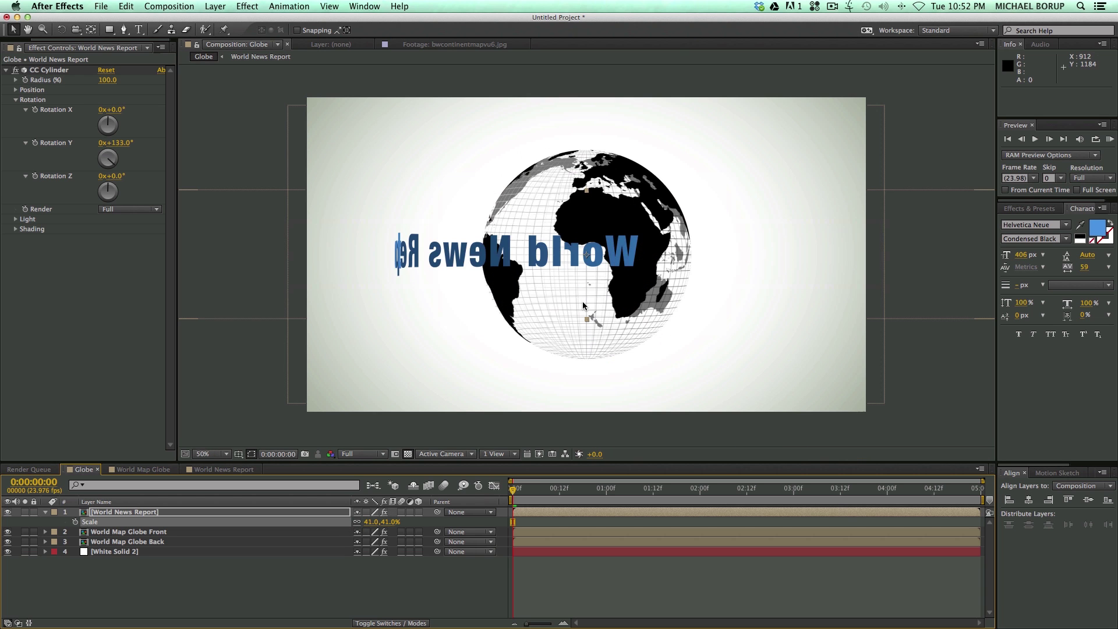
left_click_drag(120, 146, 201, 157)
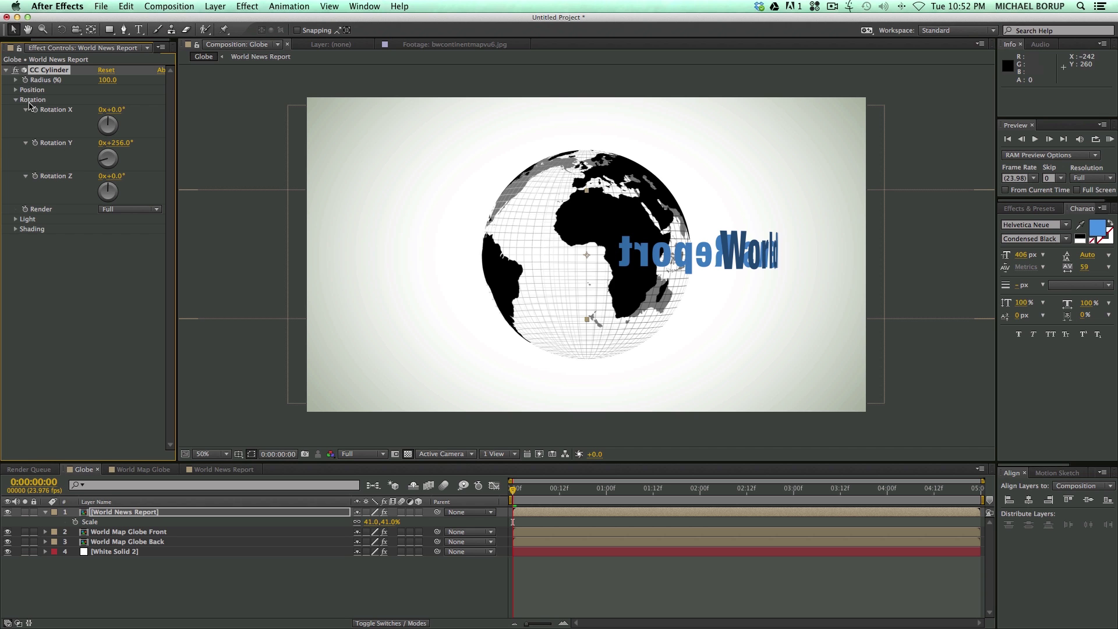
left_click_drag(110, 81, 95, 83)
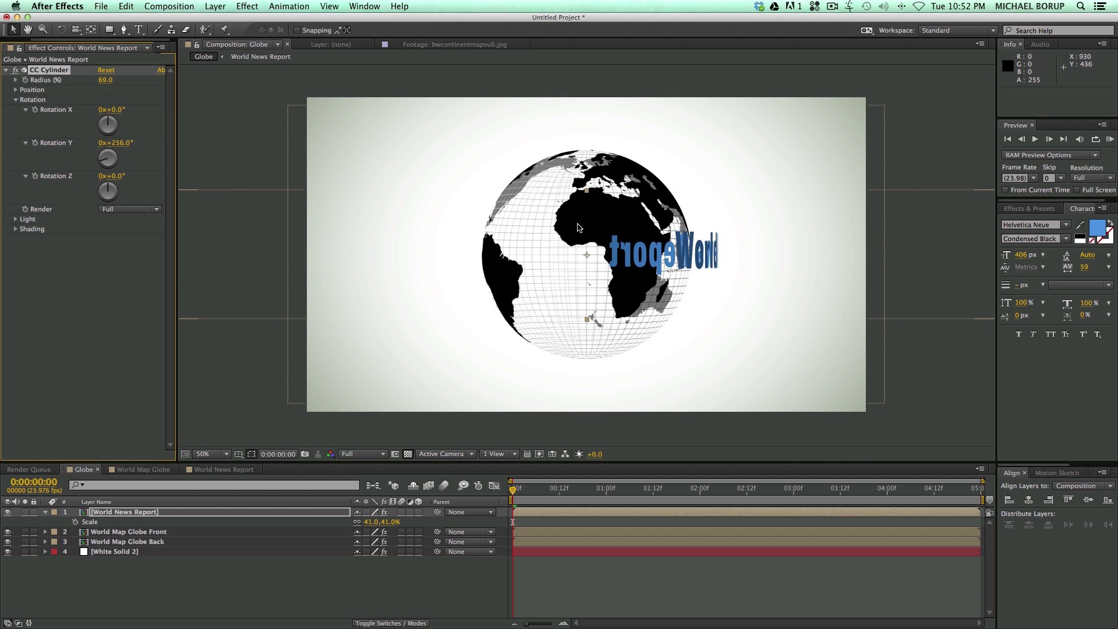
- Keyframe the cylinder Rotation Y from 0° at start to -2x at the end, then preview
left_click(119, 142)
type("0")
key("Return")
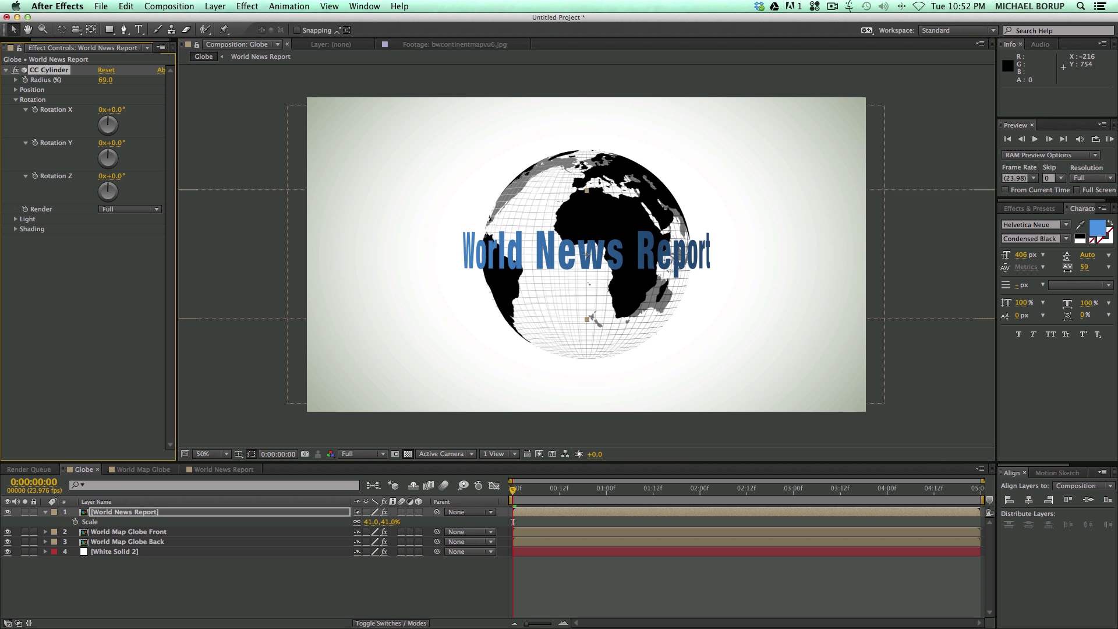
left_click_drag(914, 489, 1010, 498)
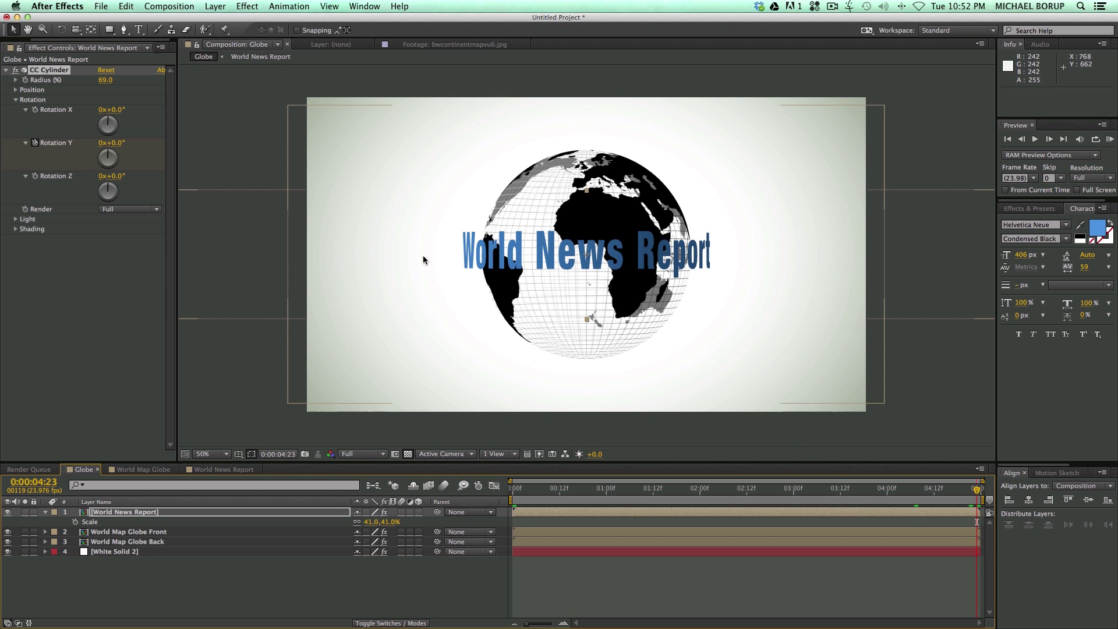
left_click(103, 143)
type("-2")
key("Return")
left_click(923, 495)
left_click(517, 499)
key("KP_0")
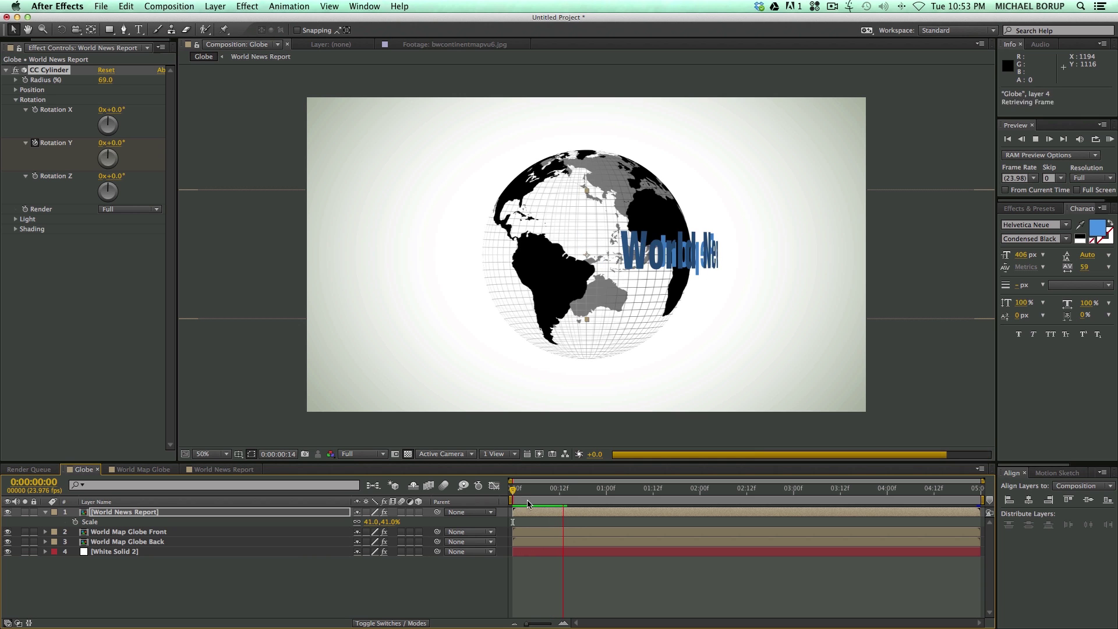
left_click(580, 430)
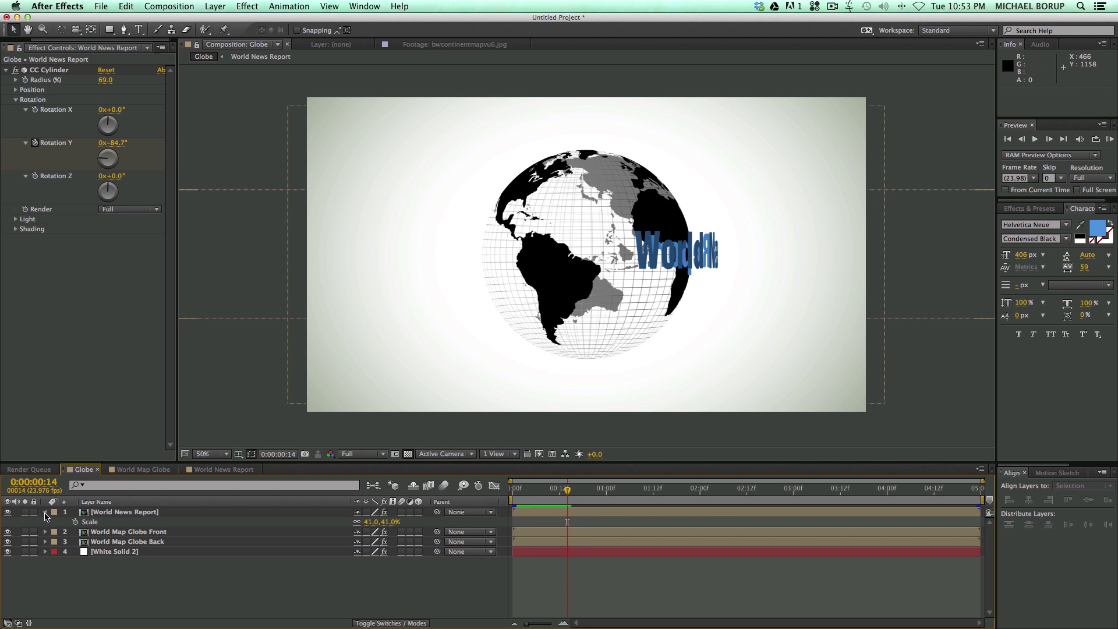
- Duplicate the text layer, move the original below World Map Globe Back, render Inside only
left_click(45, 513)
left_click(117, 513)
key("super+d")
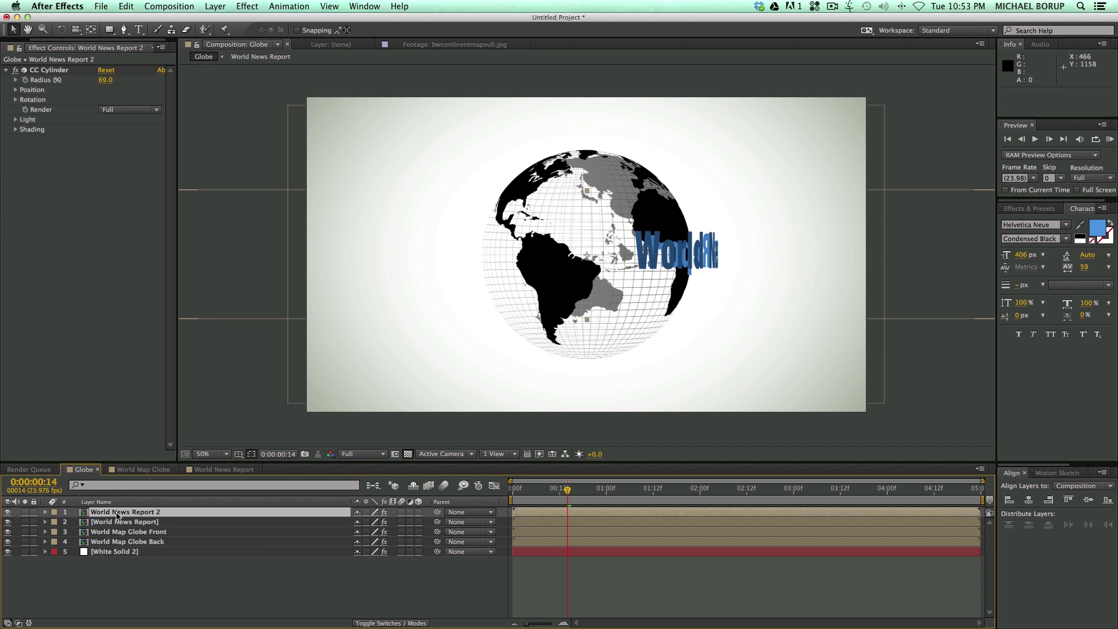
left_click(117, 521)
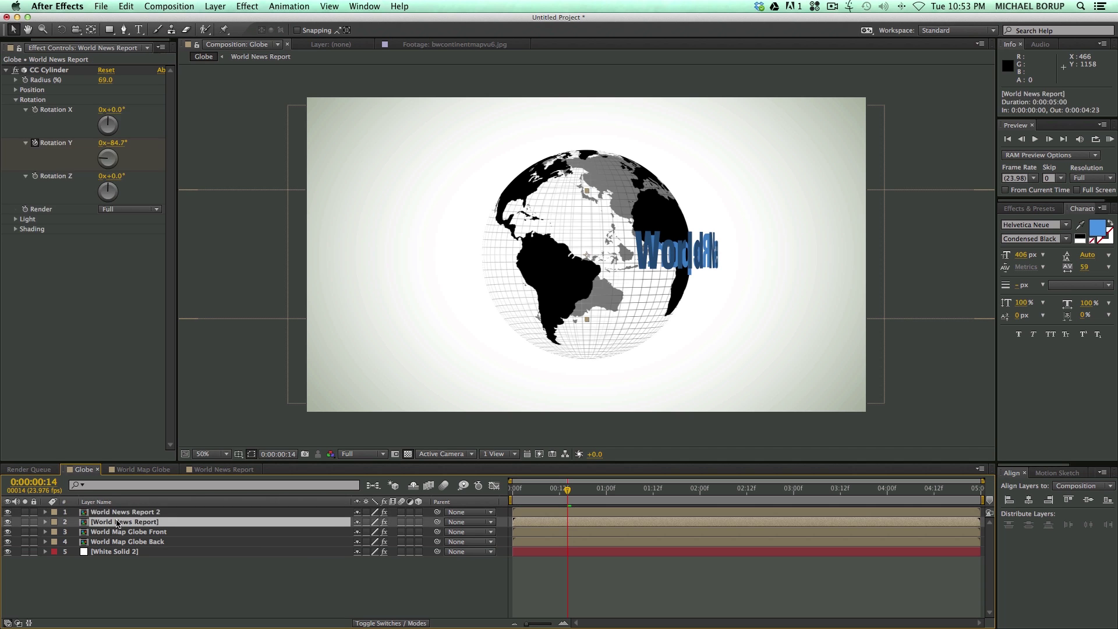
left_click_drag(122, 523, 117, 545)
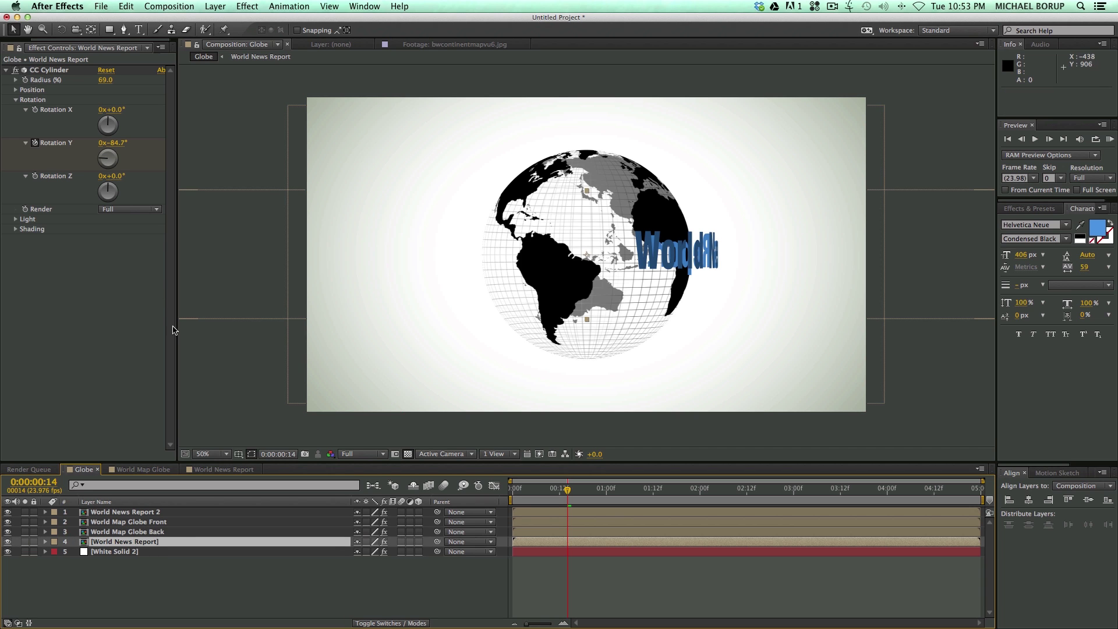
left_click(130, 211)
left_click(134, 244)
- Set the duplicate text's CC Cylinder Render to Outside and preview the spinning title
left_click(121, 513)
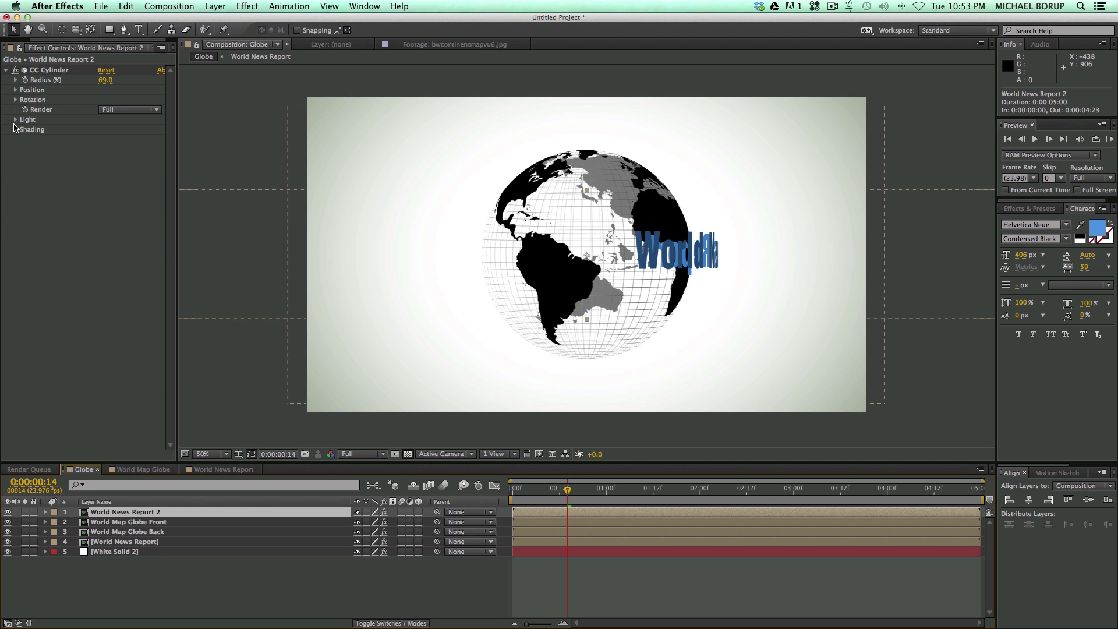
left_click(15, 129)
left_click(16, 129)
left_click(123, 110)
left_click(124, 133)
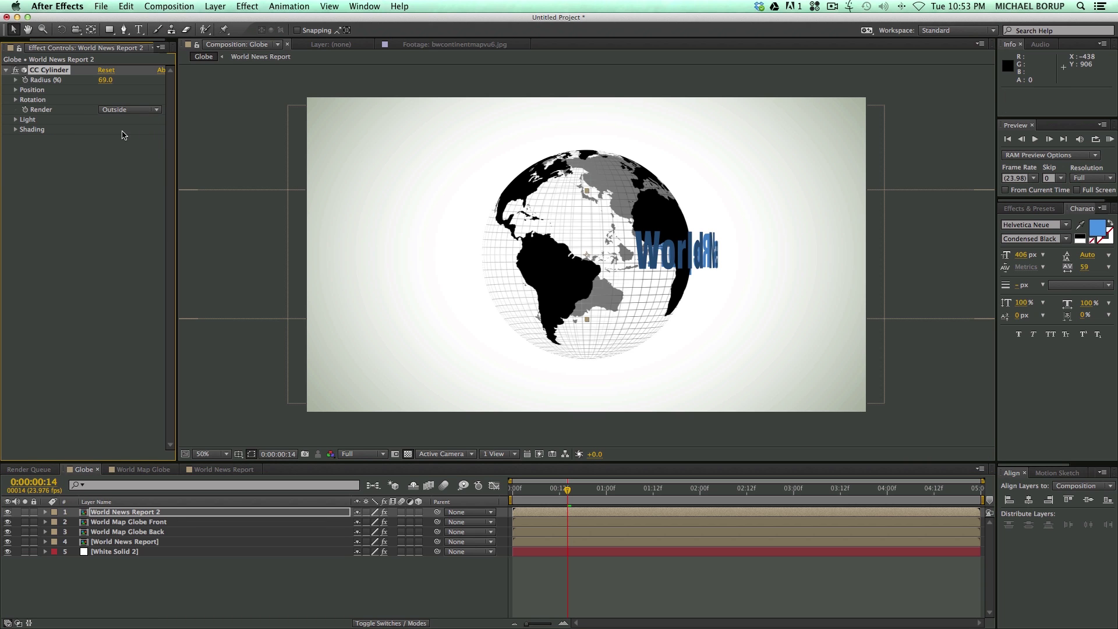
left_click(608, 594)
key("space")
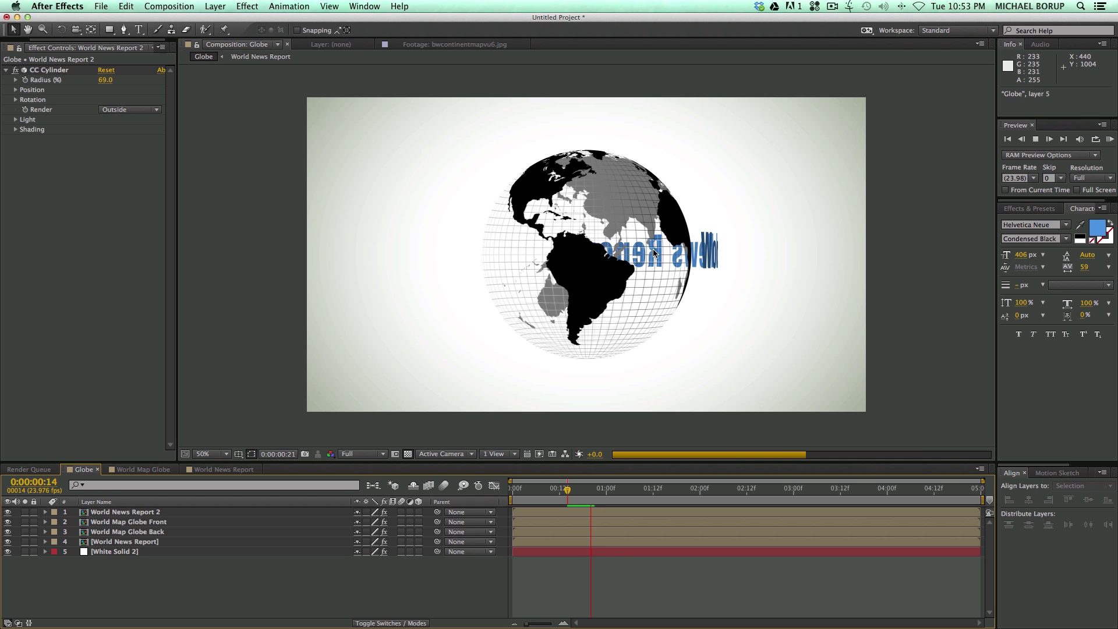
key("space")
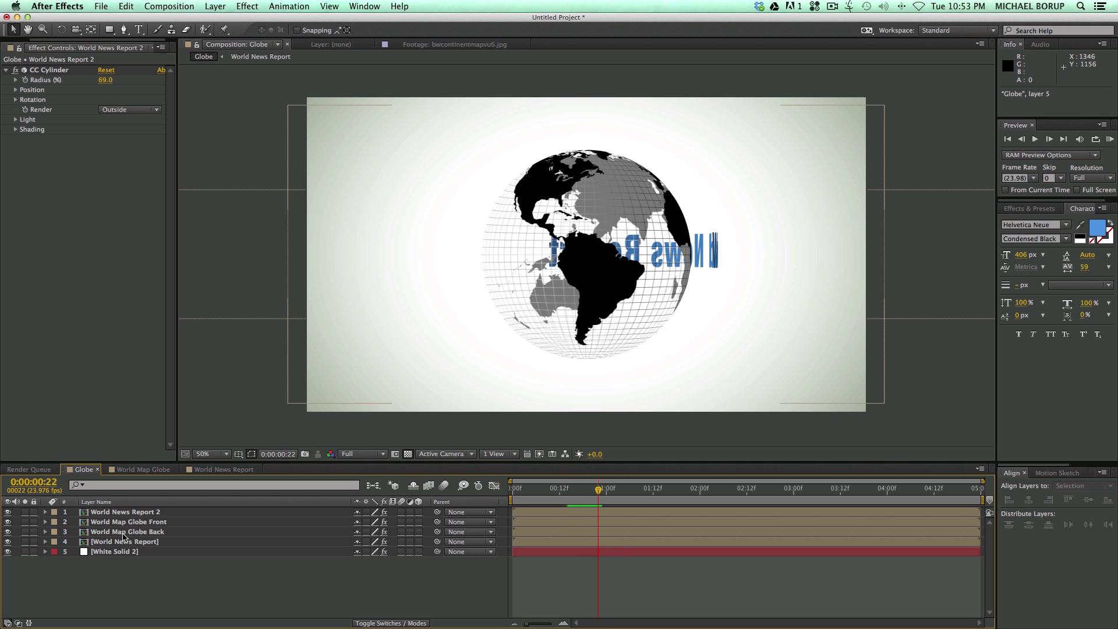
- Raise the back text layer's CC Cylinder Light Intensity to 190 and preview the loop from the start
left_click(125, 541)
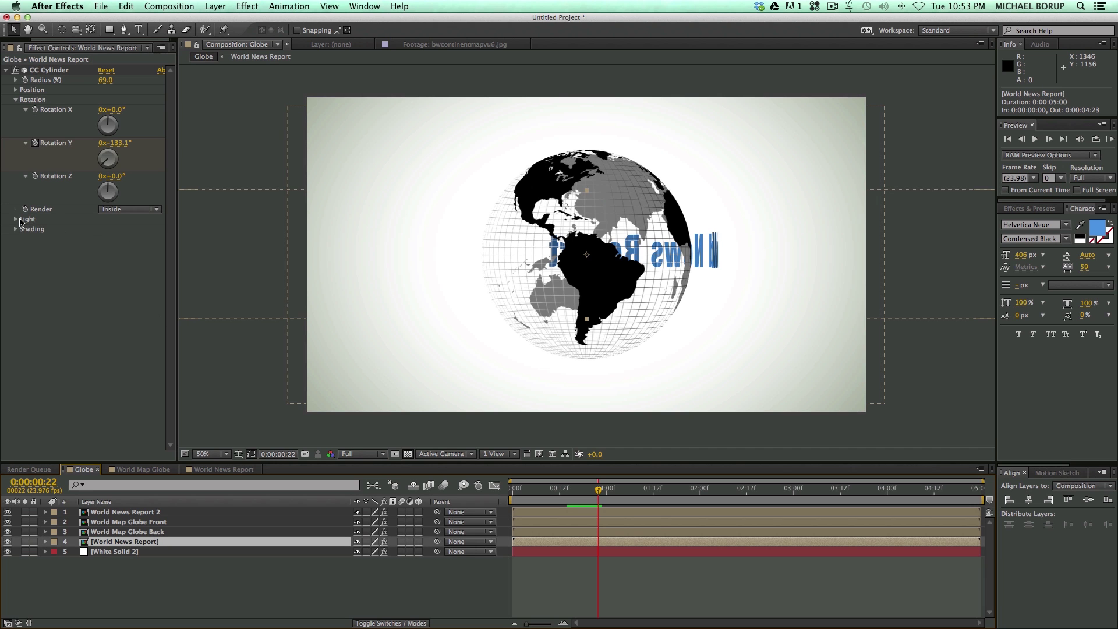
left_click(16, 219)
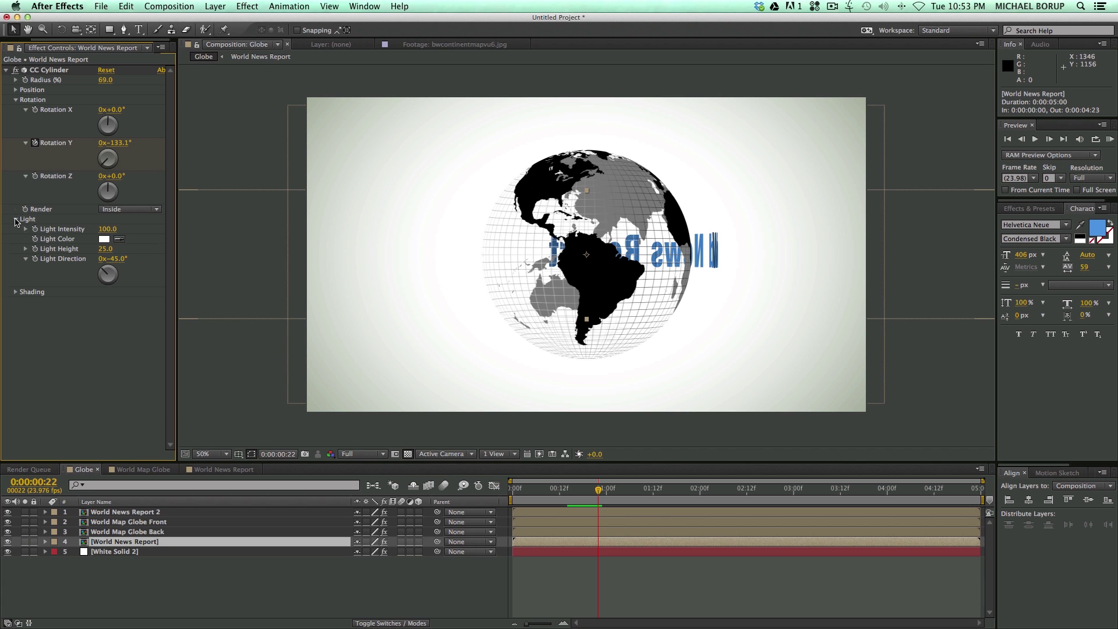
left_click_drag(108, 233, 164, 236)
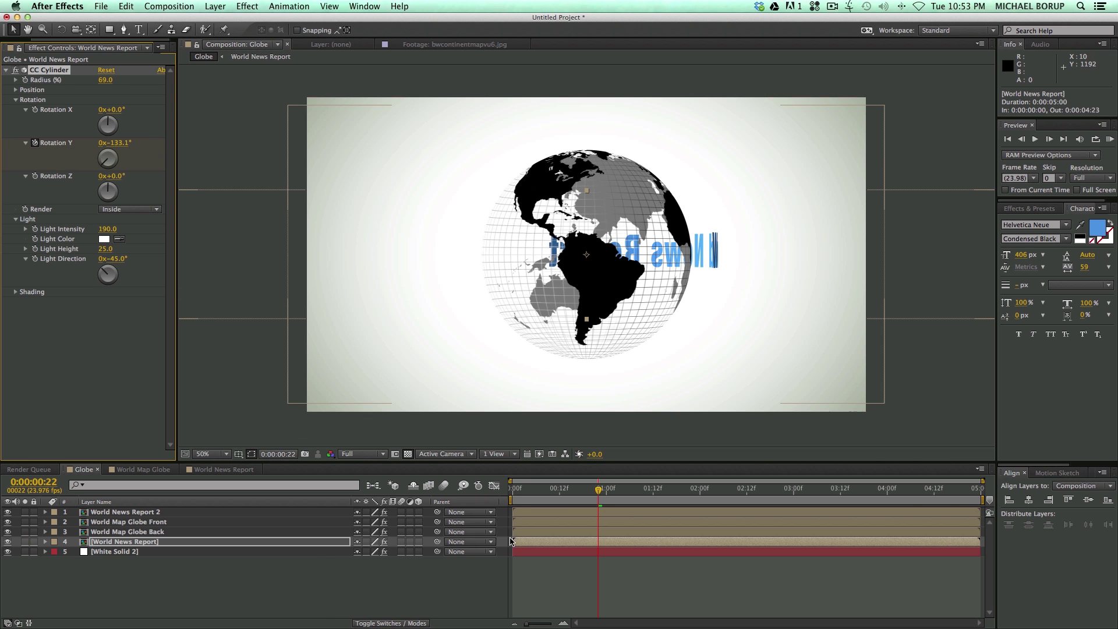
key("Home")
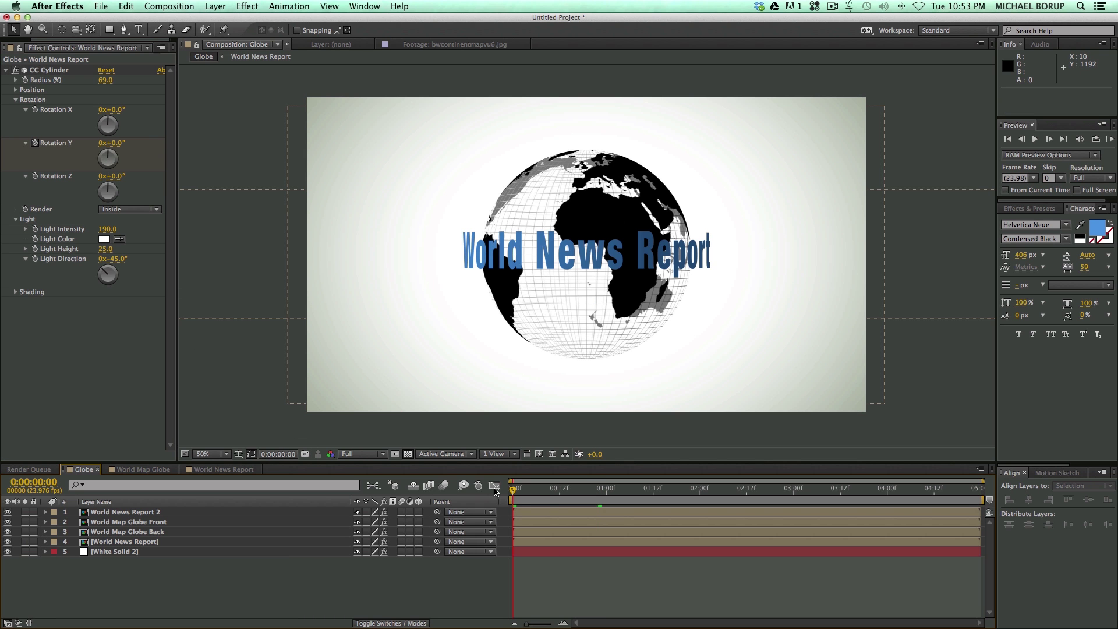
key("space")
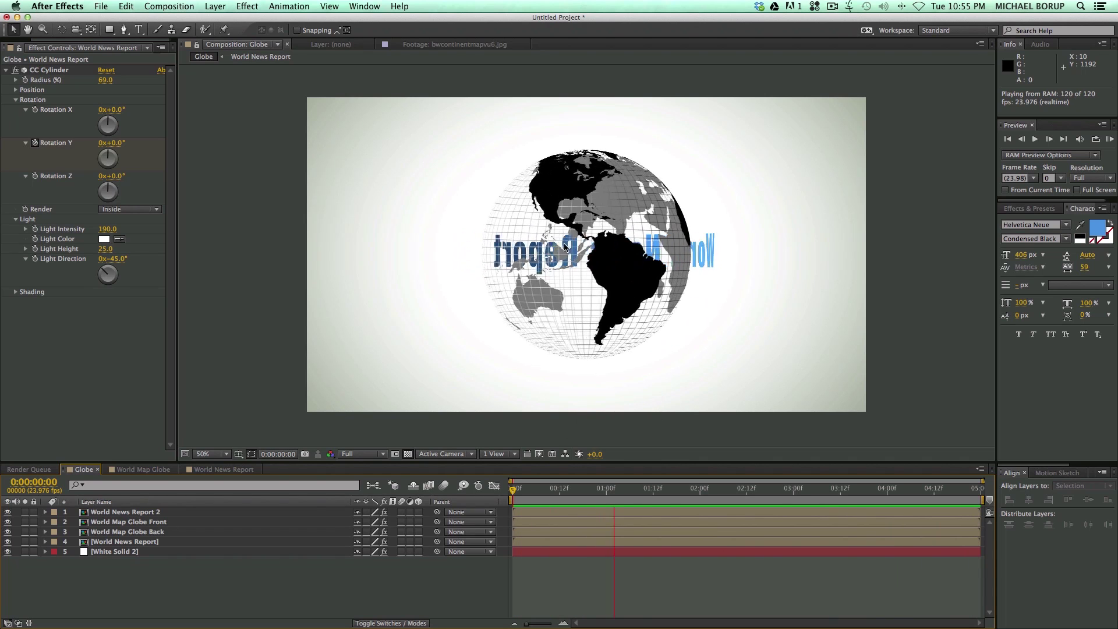
key("space")
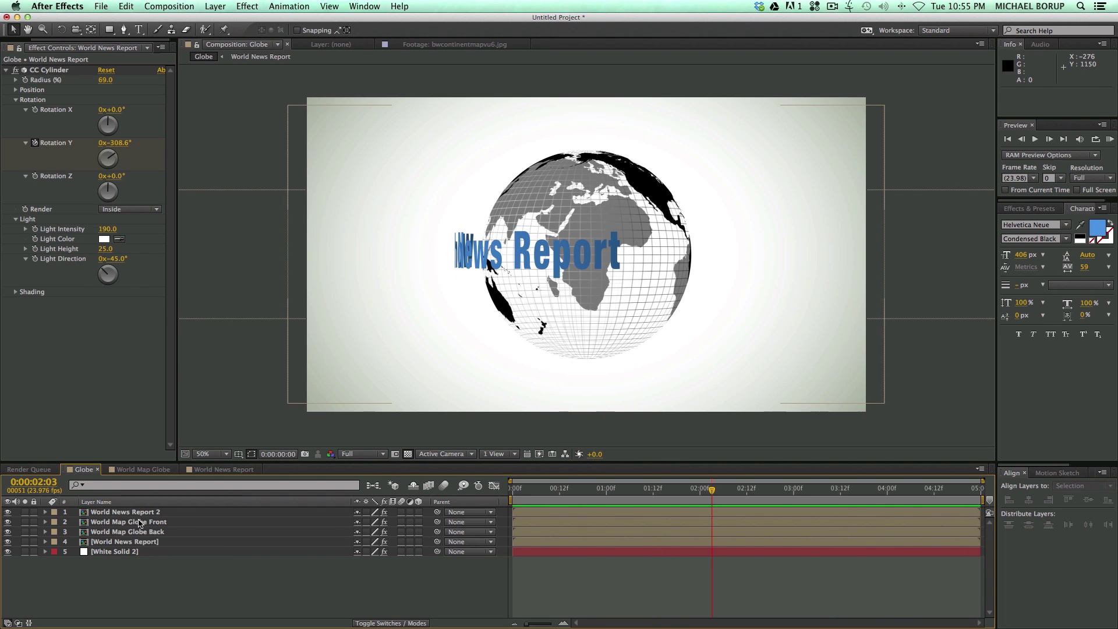
double_click(175, 512)
left_click(564, 257)
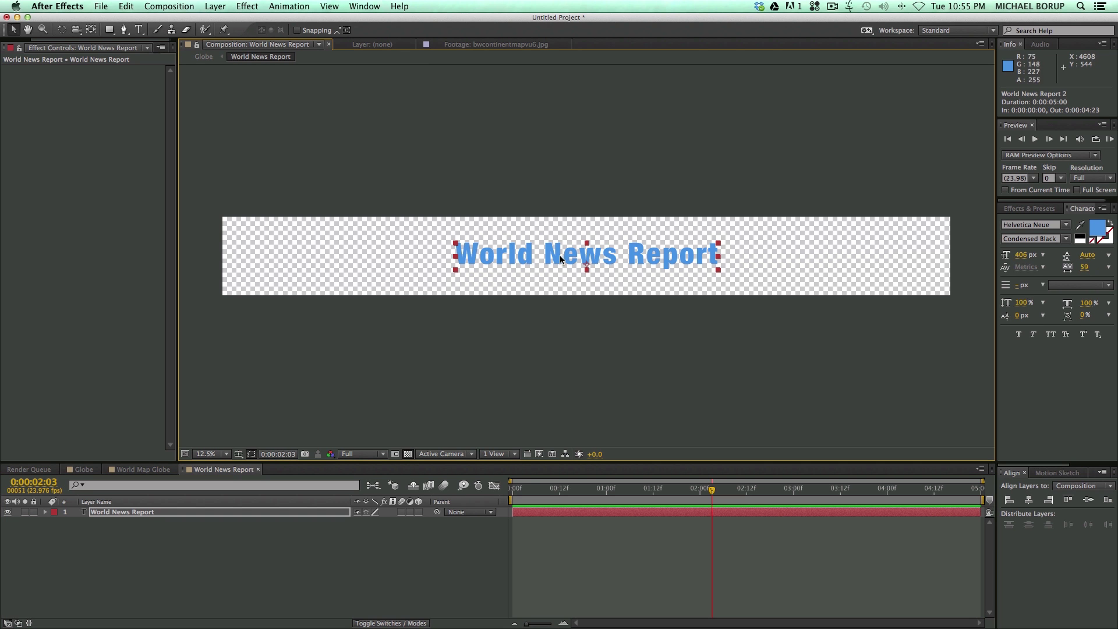
left_click_drag(564, 256, 744, 264)
key("super+d")
left_click(84, 469)
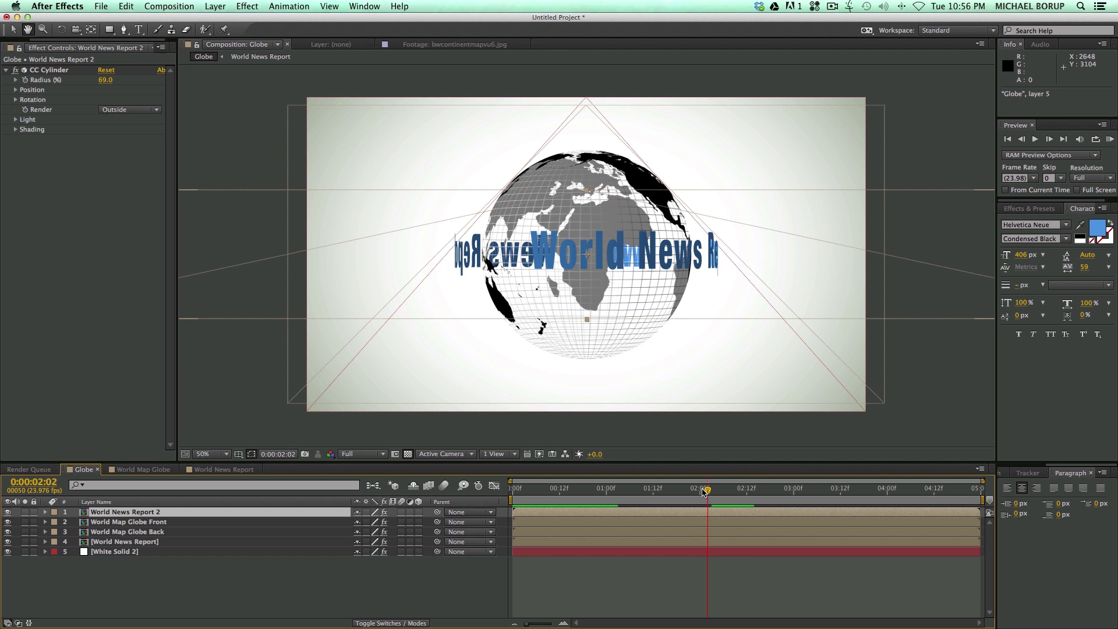
double_click(642, 517)
key("super+z")
key("super+z")
key("super+z")
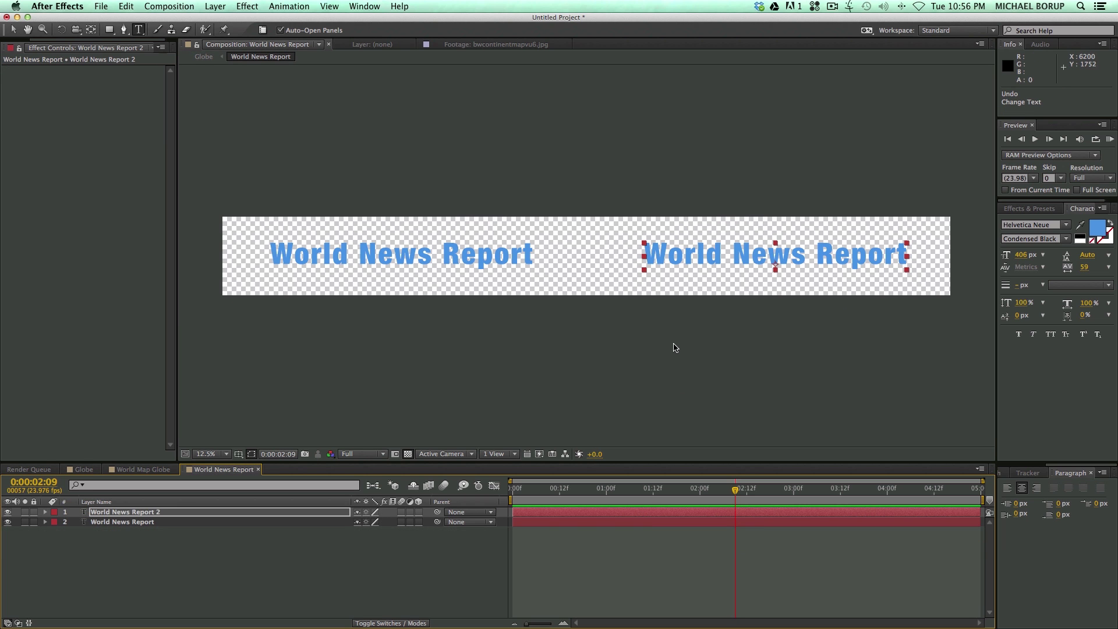
key("super+z")
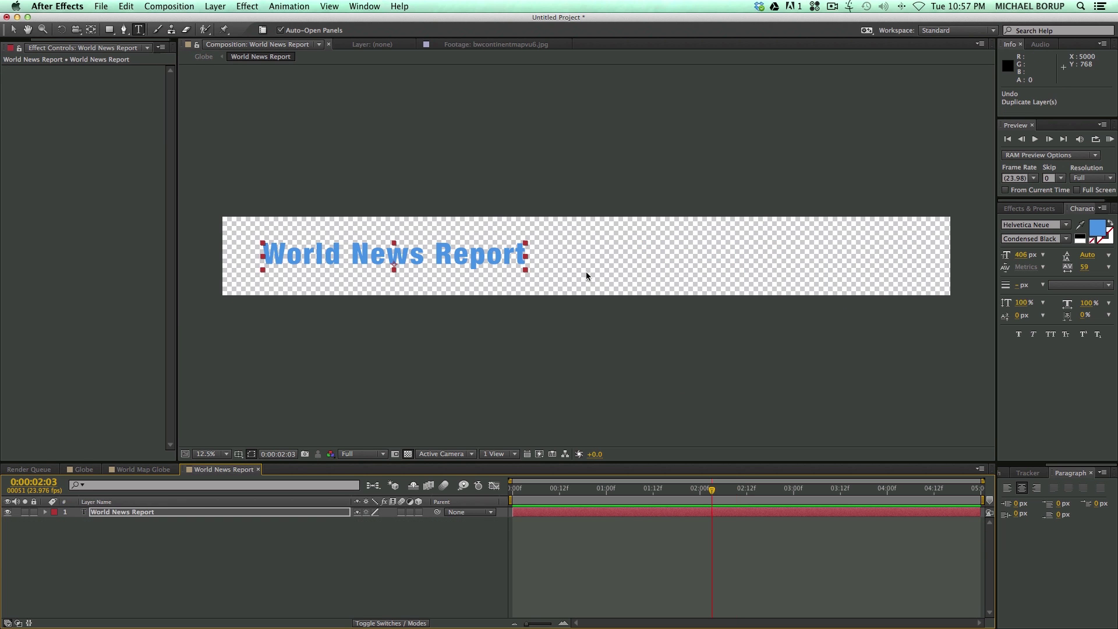
key("super+z")
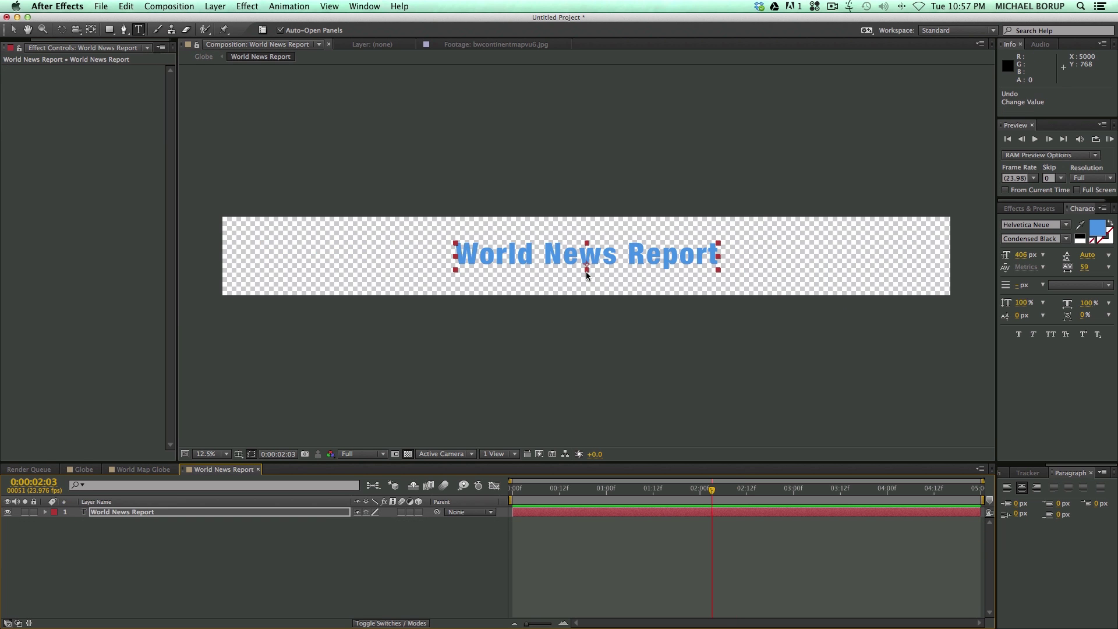
- Draw a straight horizontal Pen line across the composition with a 67 px stroke
left_click(124, 31)
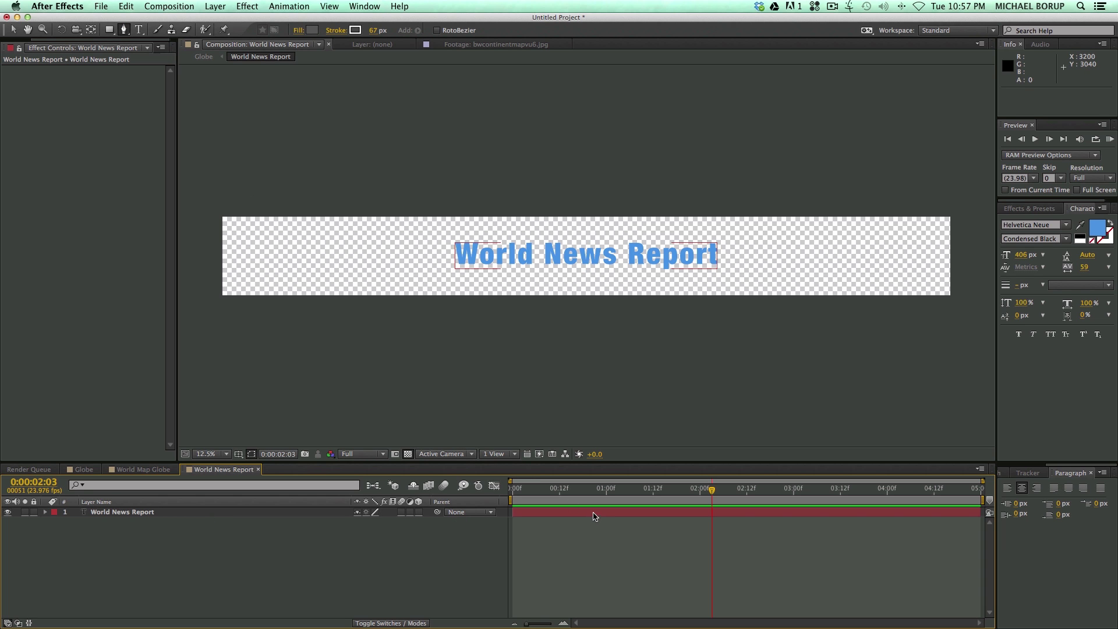
left_click(220, 256)
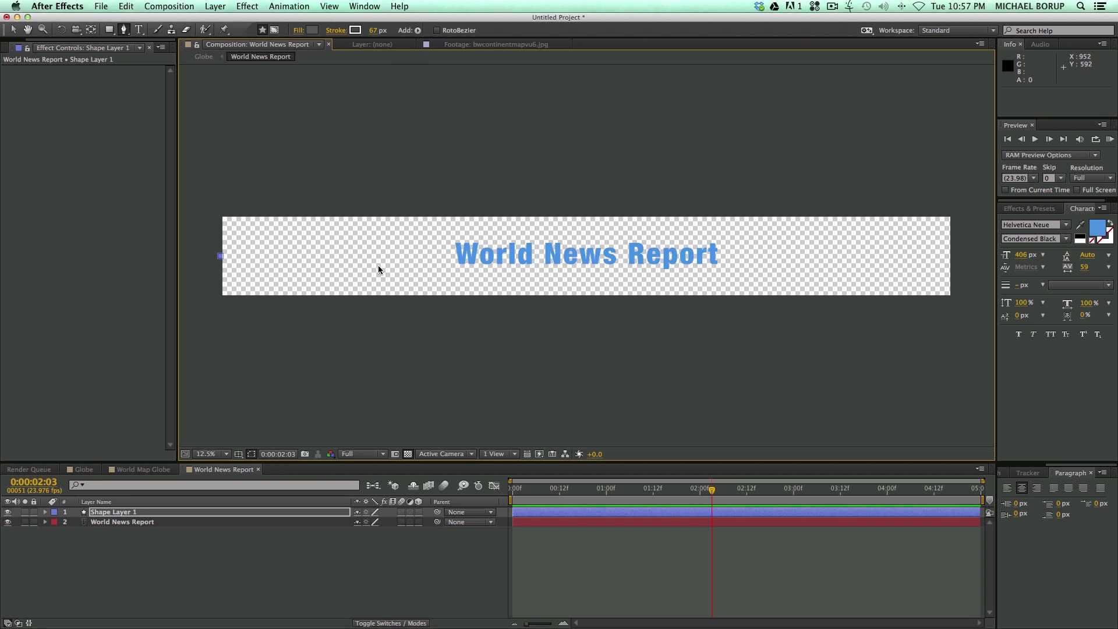
left_click(953, 256)
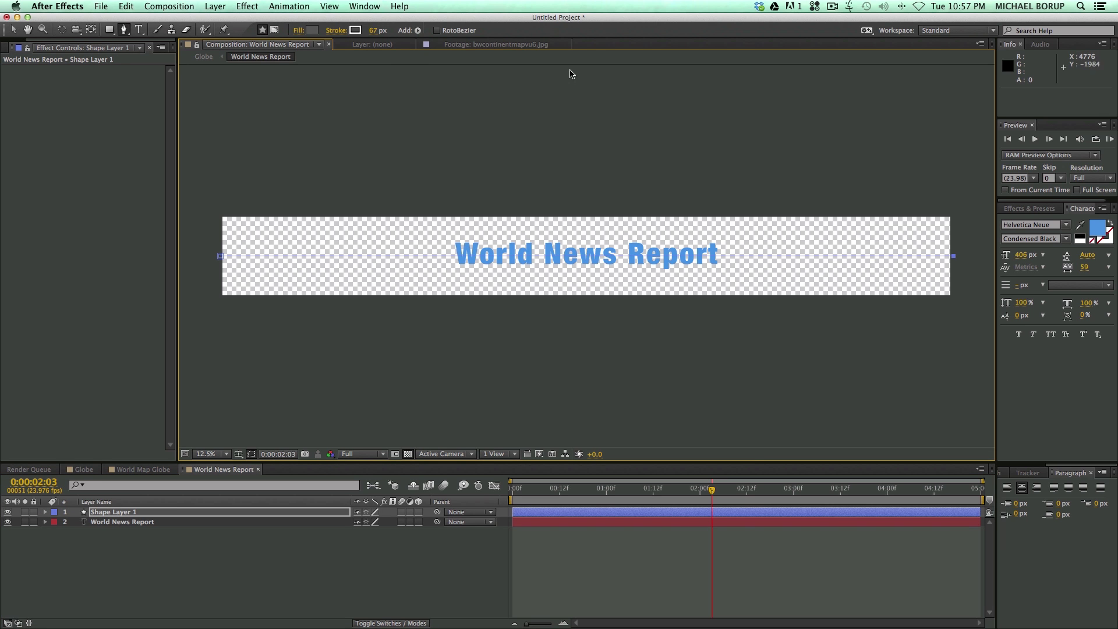
left_click_drag(372, 31, 502, 259)
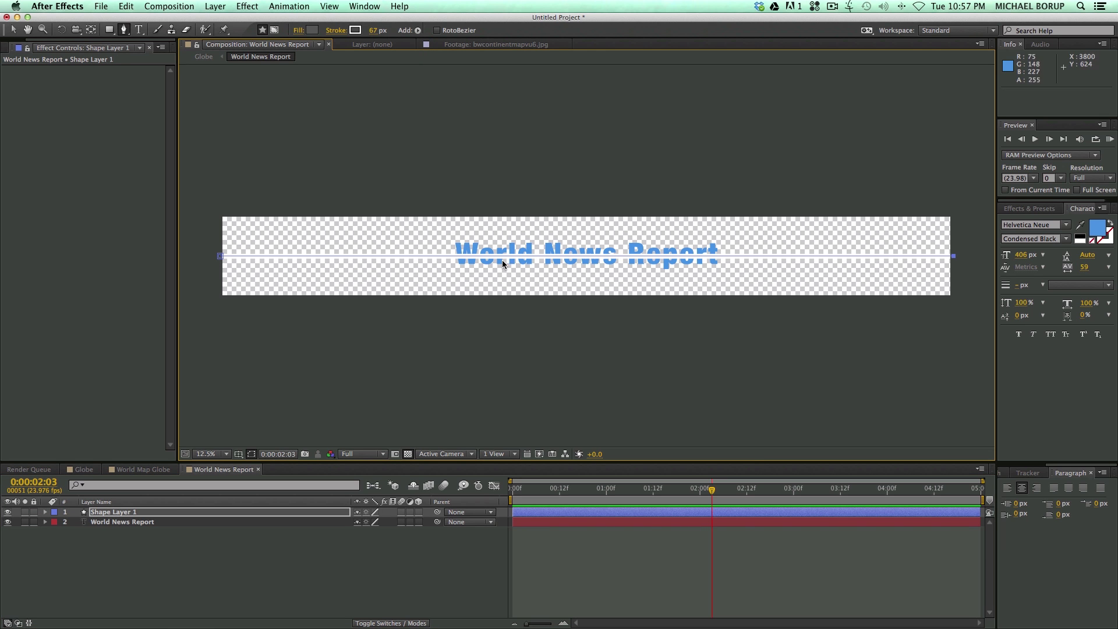
- Add Dashes with a gap setting to Shape 1's stroke
left_click(46, 513)
left_click(56, 523)
left_click(65, 532)
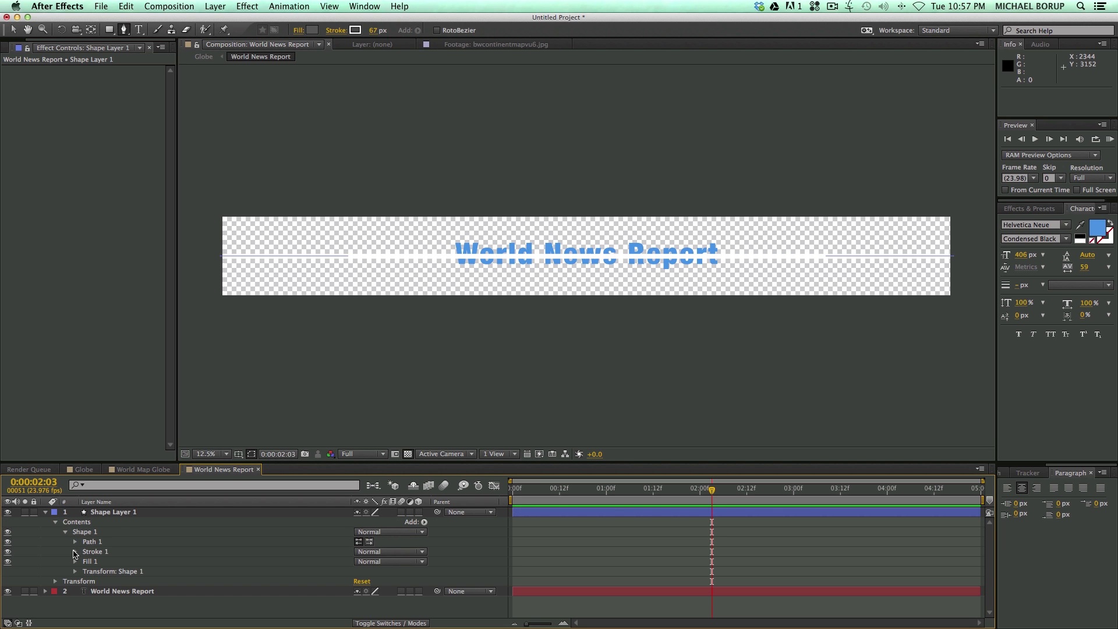
left_click(75, 552)
scroll(115, 595, "down", 2)
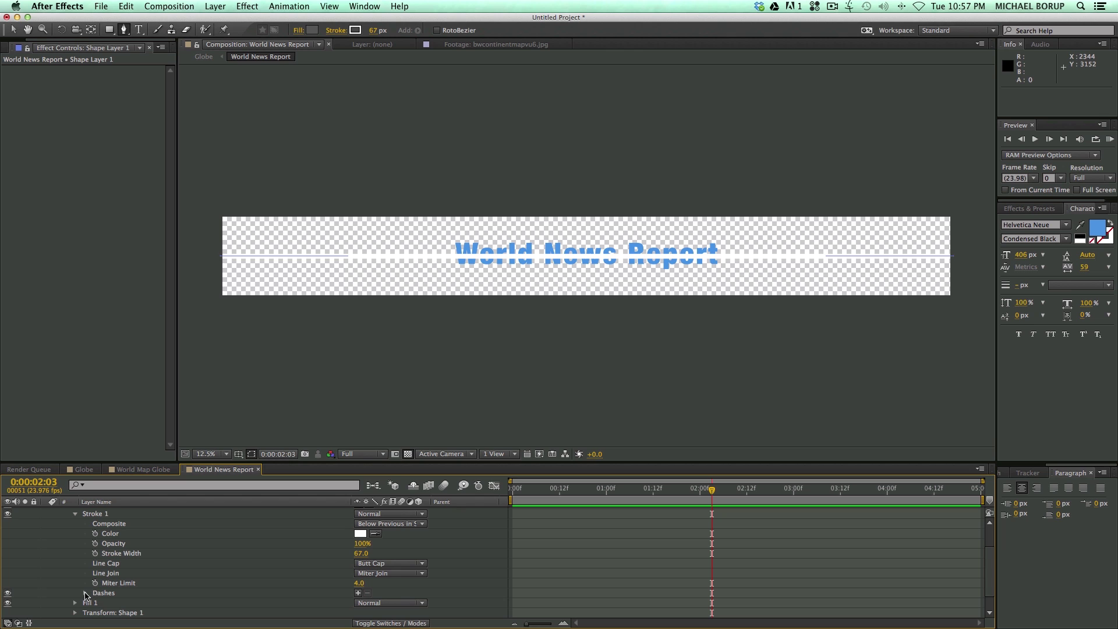
left_click(358, 593)
left_click(358, 593)
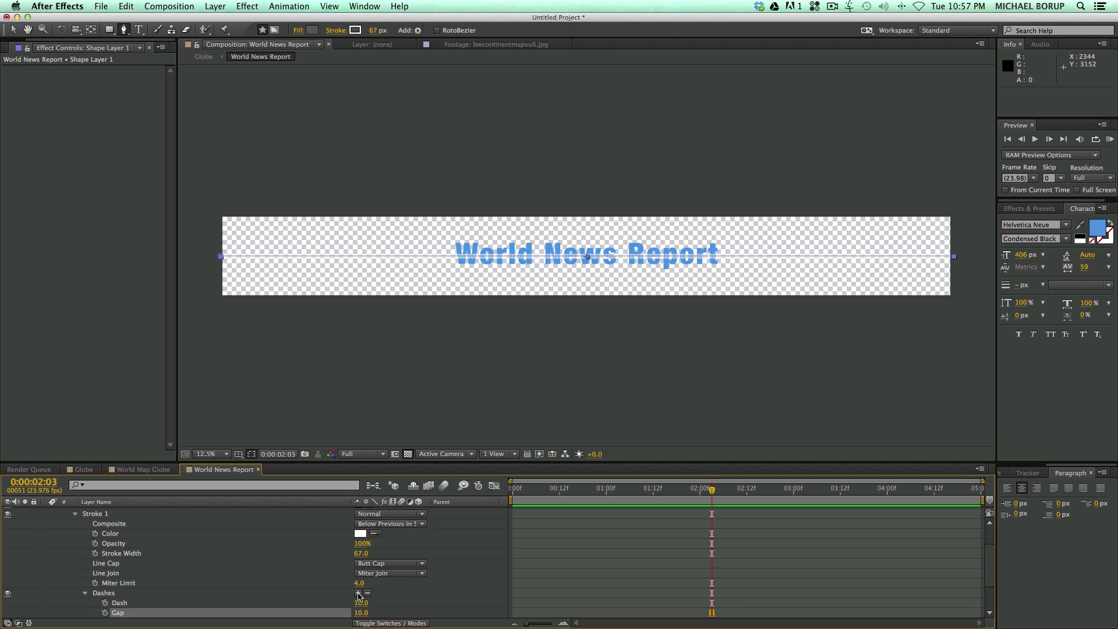
- Set the line's Dash to 183 and Gap to 166
scroll(277, 559, "down", 2)
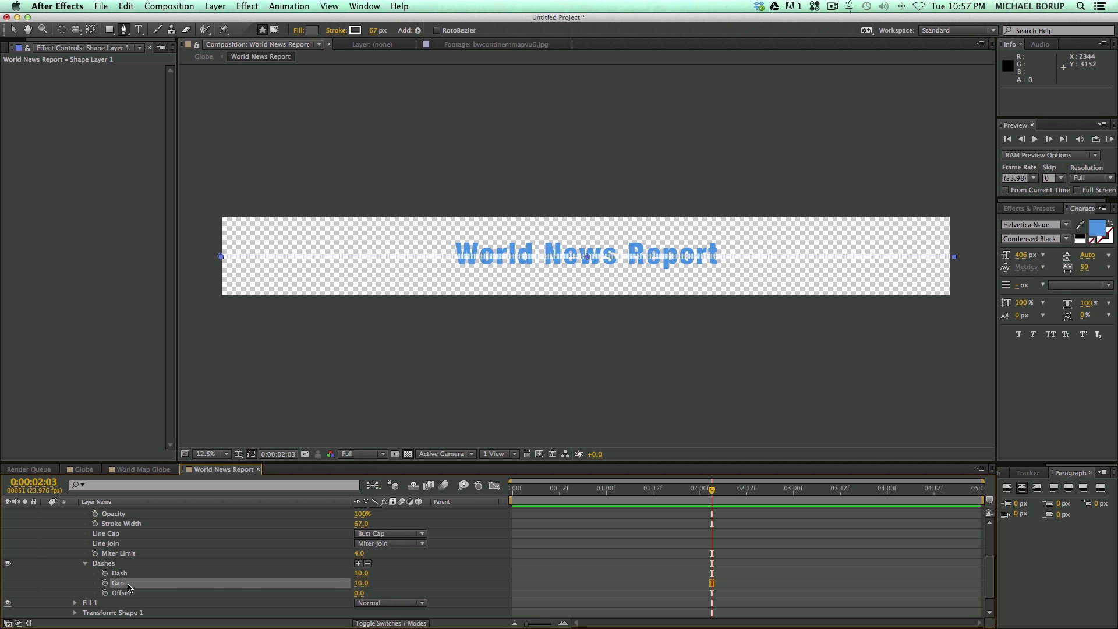
key("period")
key("period")
key("period")
key("period")
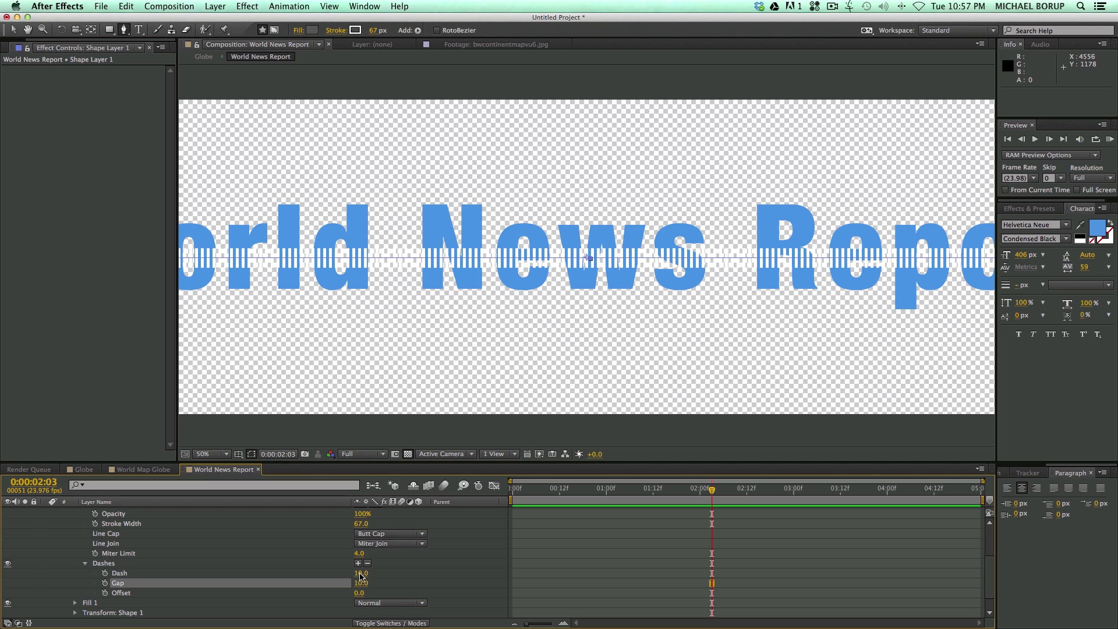
left_click_drag(361, 575, 483, 579)
left_click_drag(361, 585, 422, 590)
scroll(438, 258, "down", 1)
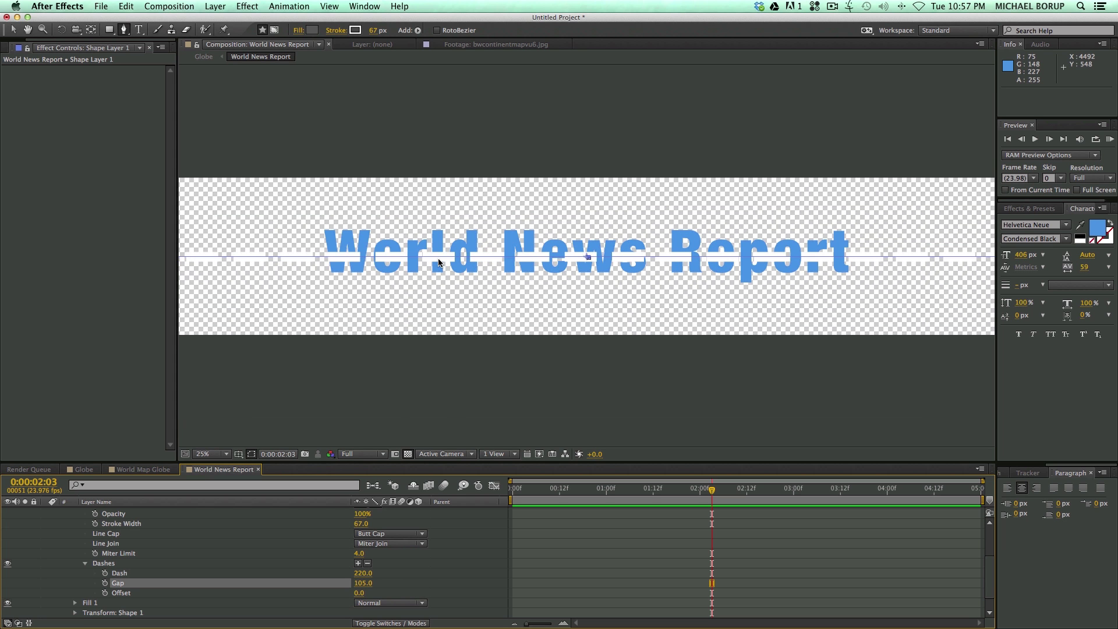
left_click_drag(367, 574, 394, 521)
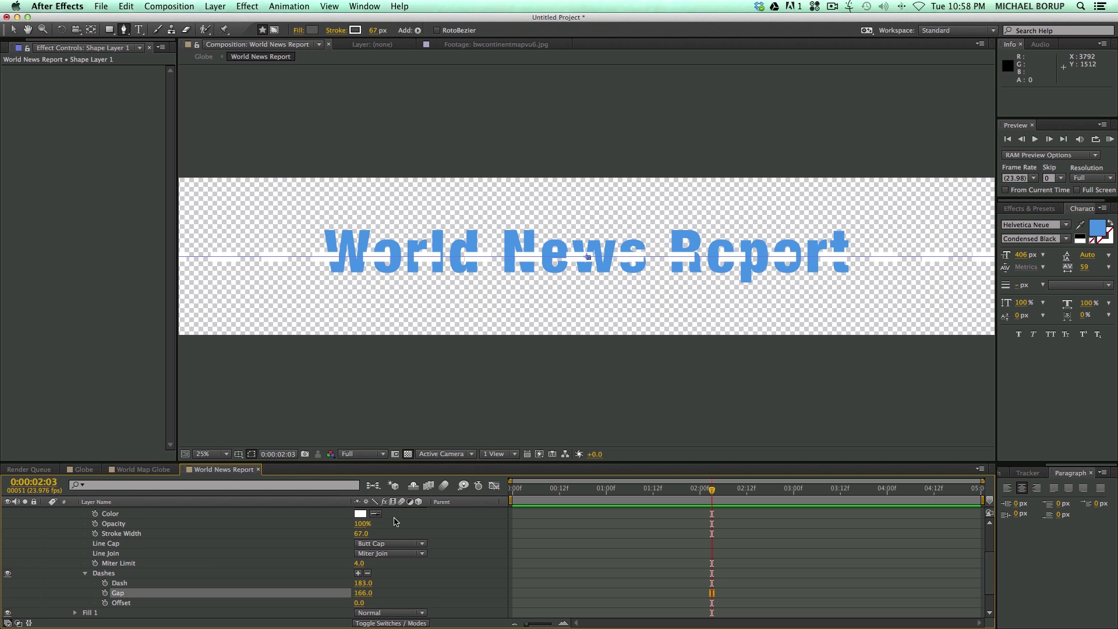
- Colour the dashed line the same blue as the text and keep its shape layer selected
left_click(330, 240)
scroll(291, 553, "up", 5)
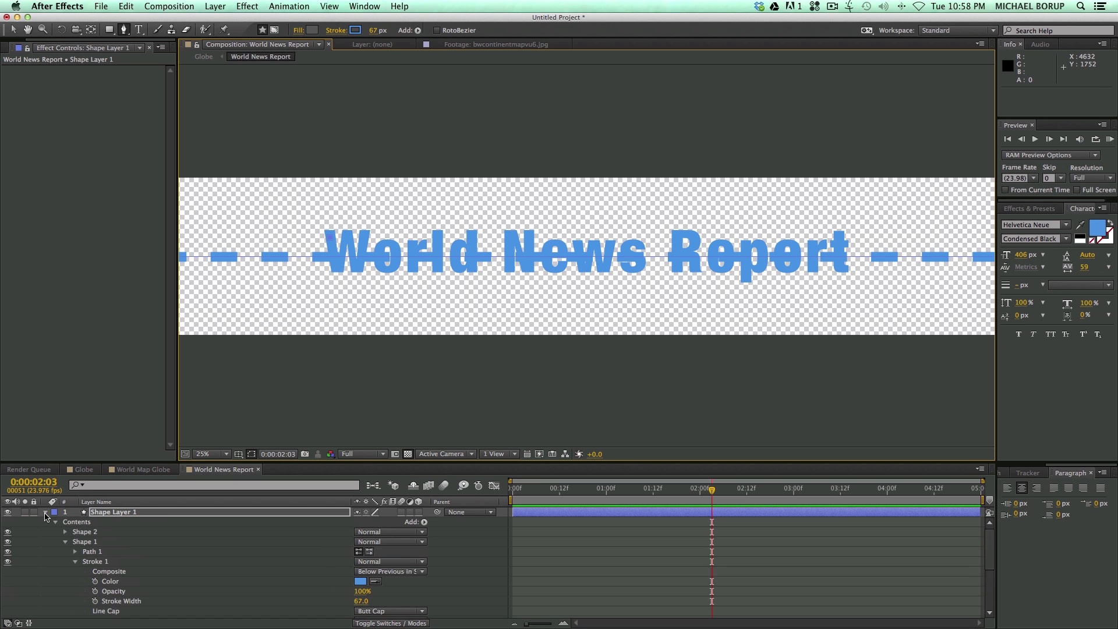
left_click(44, 512)
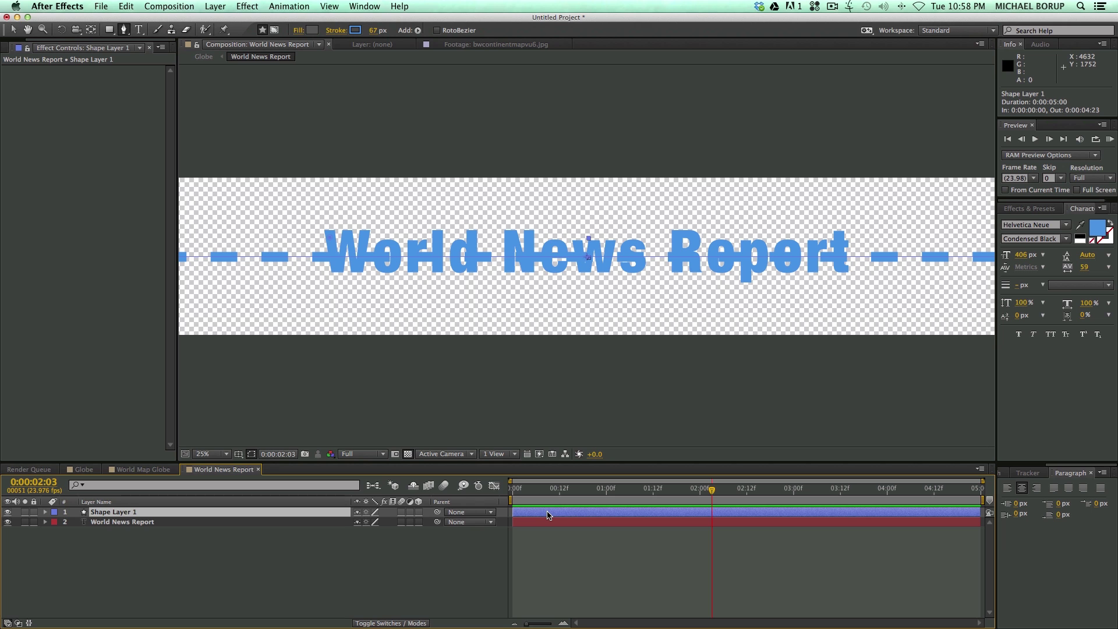
left_click(546, 522)
left_click(544, 513)
left_click(555, 554)
left_click(548, 514)
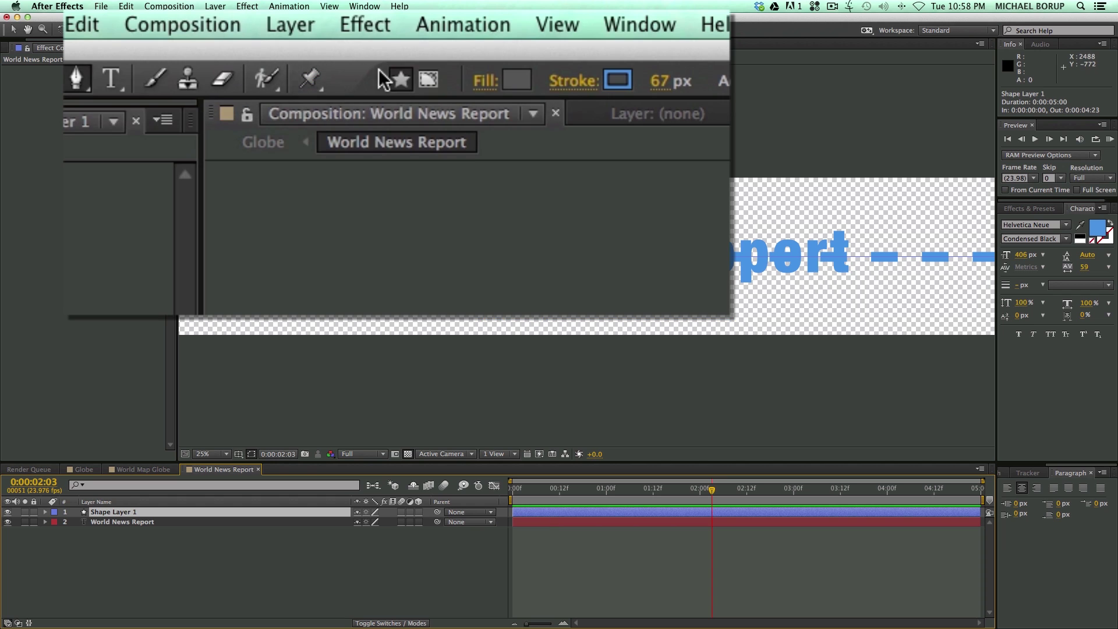
- Draw a rectangular mask over the whole title and invert Mask 1
left_click(428, 77)
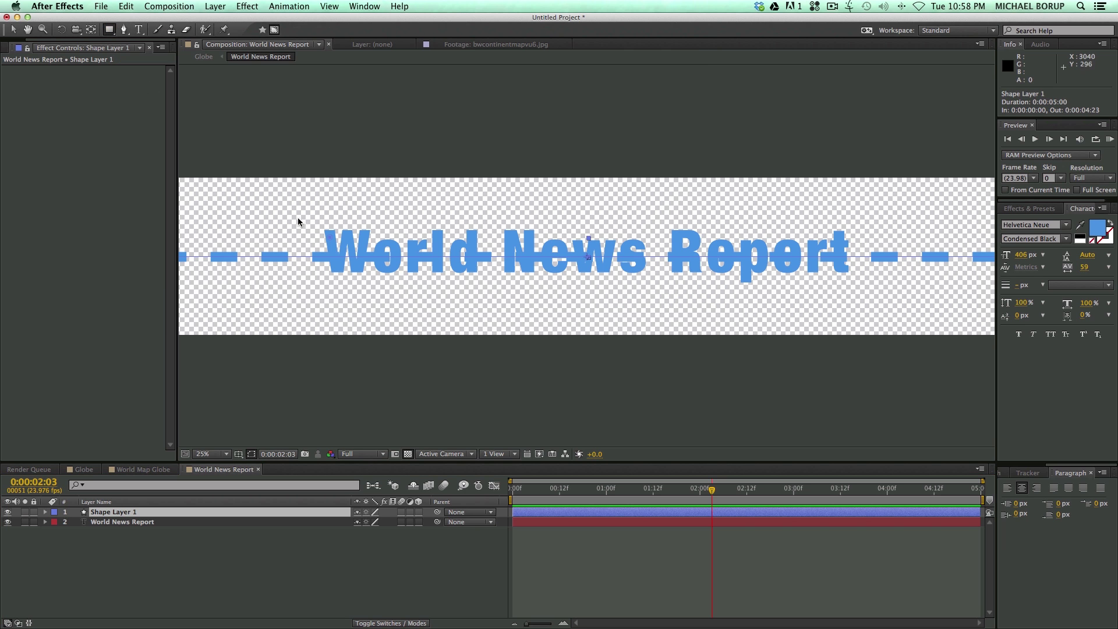
left_click_drag(300, 216, 396, 277)
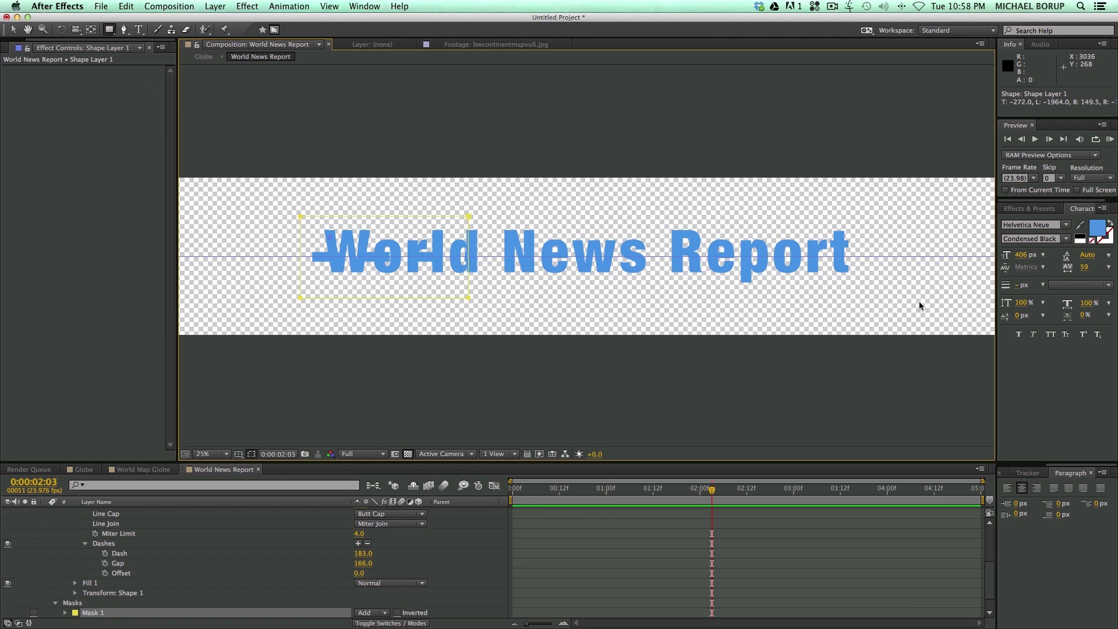
left_click_drag(925, 303, 865, 295)
scroll(213, 559, "down", 2)
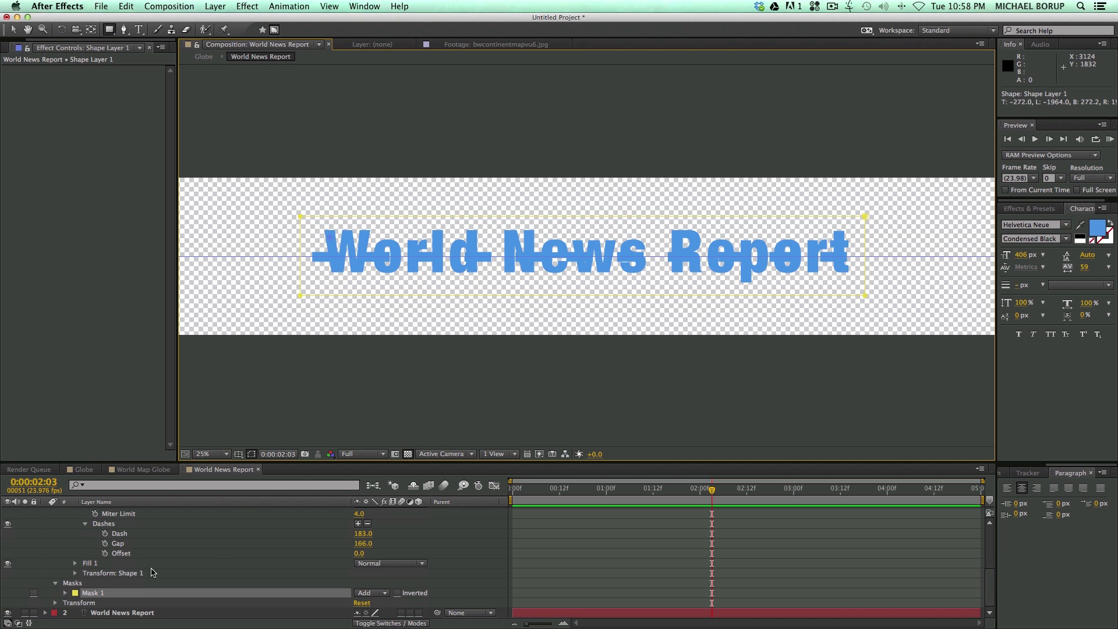
left_click(63, 592)
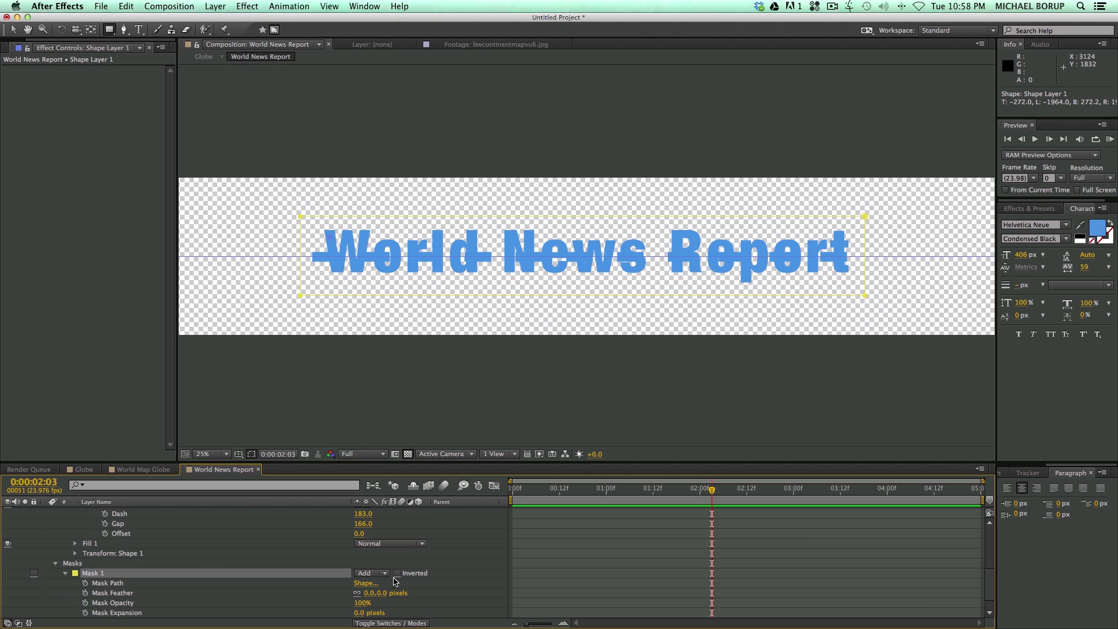
left_click(397, 573)
- Switch to the Globe composition, rewind to 0:00:00:00, and RAM preview the spinning globe
key("v")
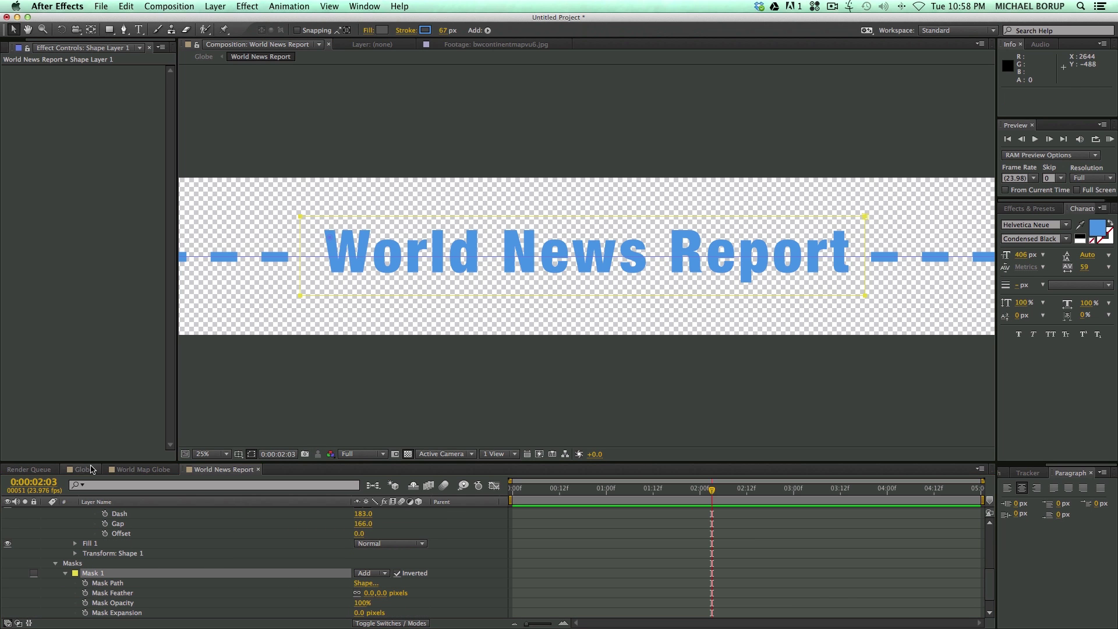
left_click(91, 468)
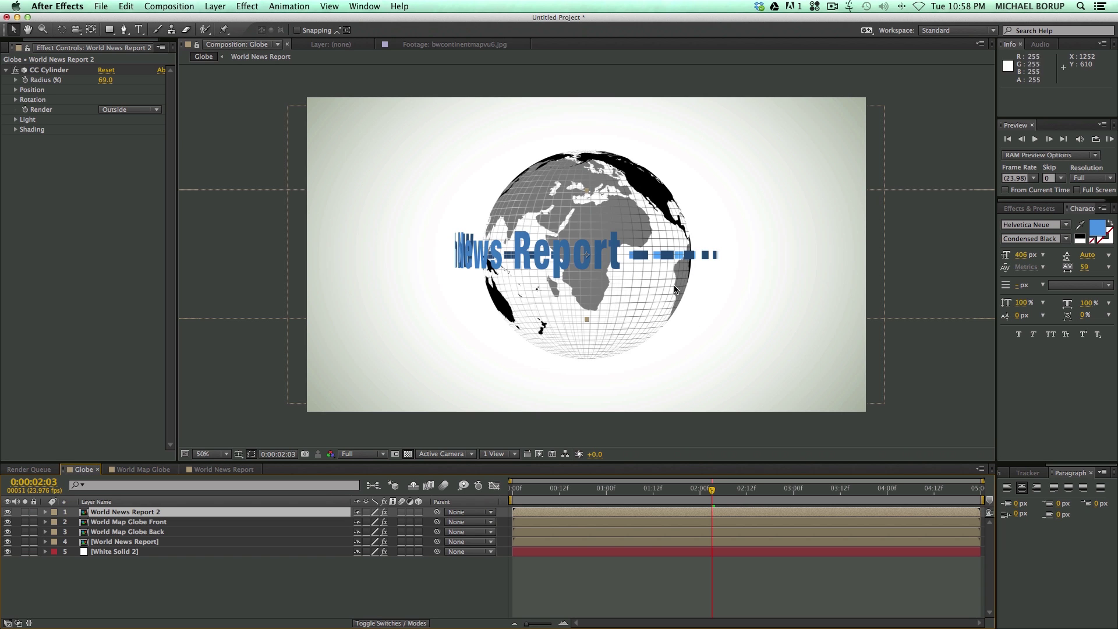
left_click_drag(521, 495, 507, 495)
key("KP_0")
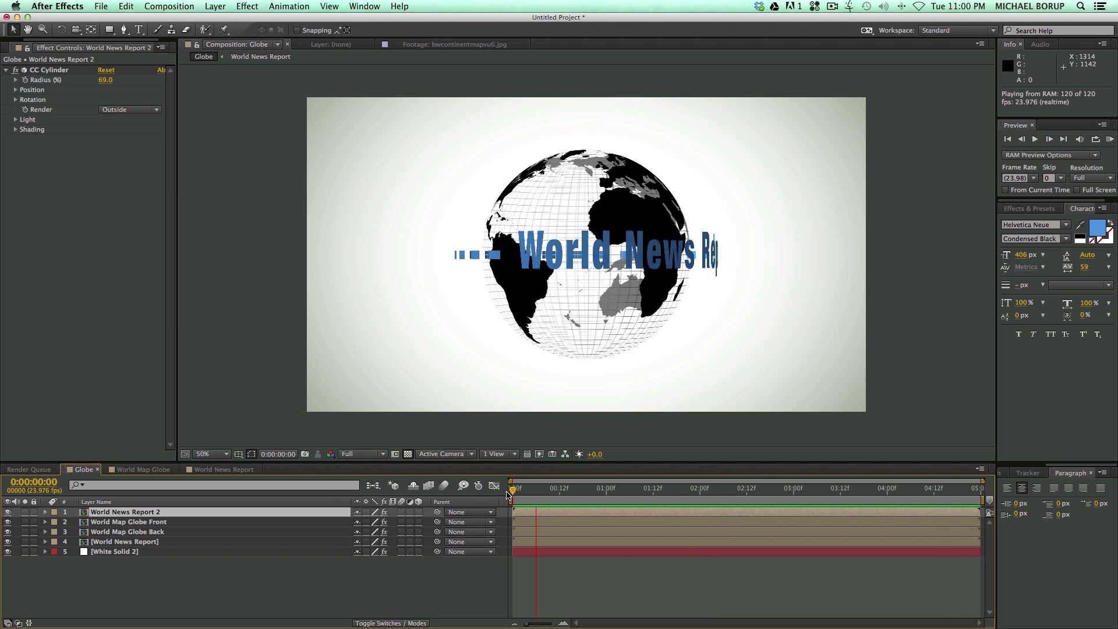